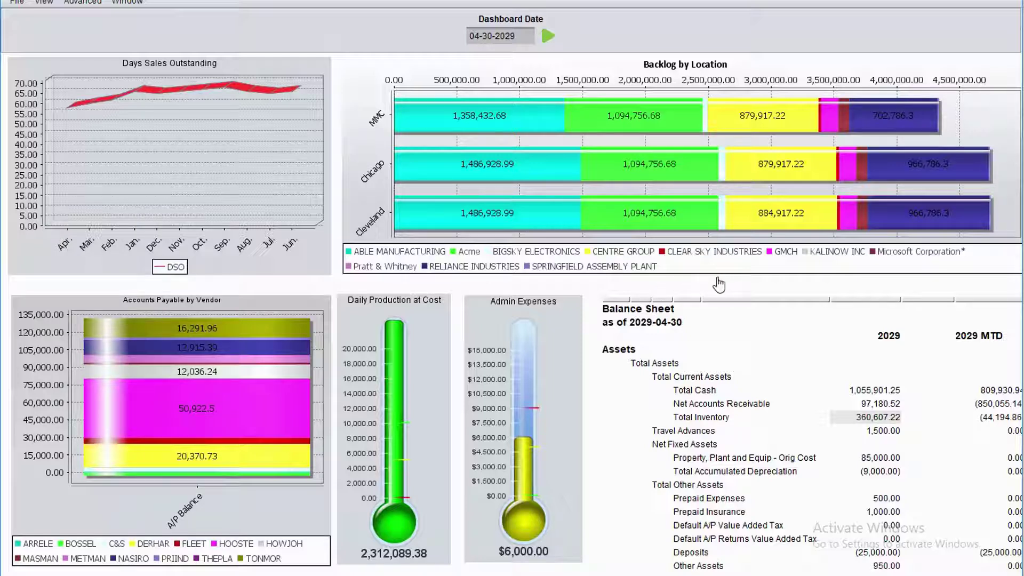
Drill down from the balance sheet's 2029 Total Inventory amount through Material Inventory to MMC's GL transaction details
double_click(879, 418)
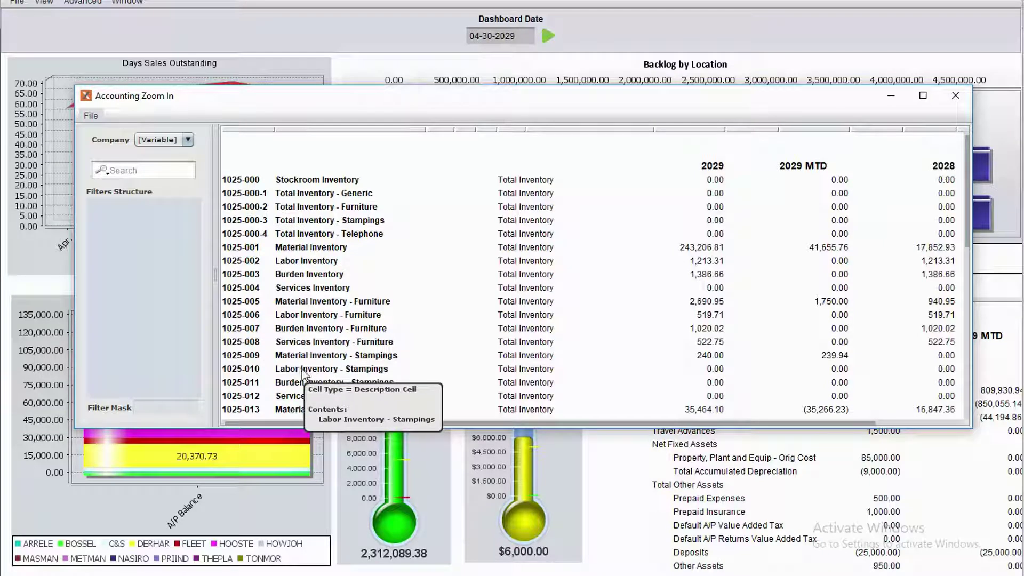
scroll(302, 373, down, 1)
scroll(301, 373, down, 1)
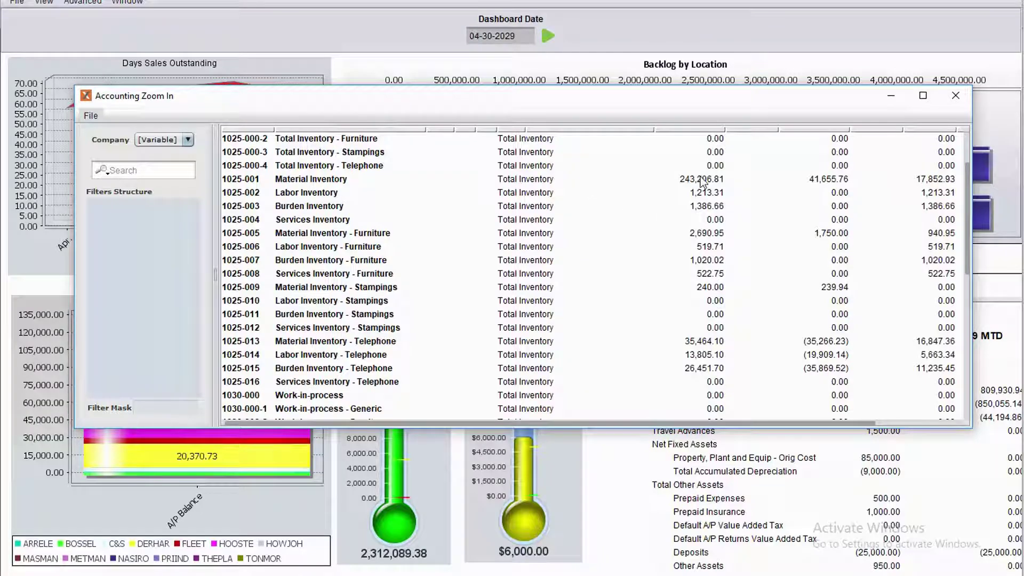
double_click(707, 180)
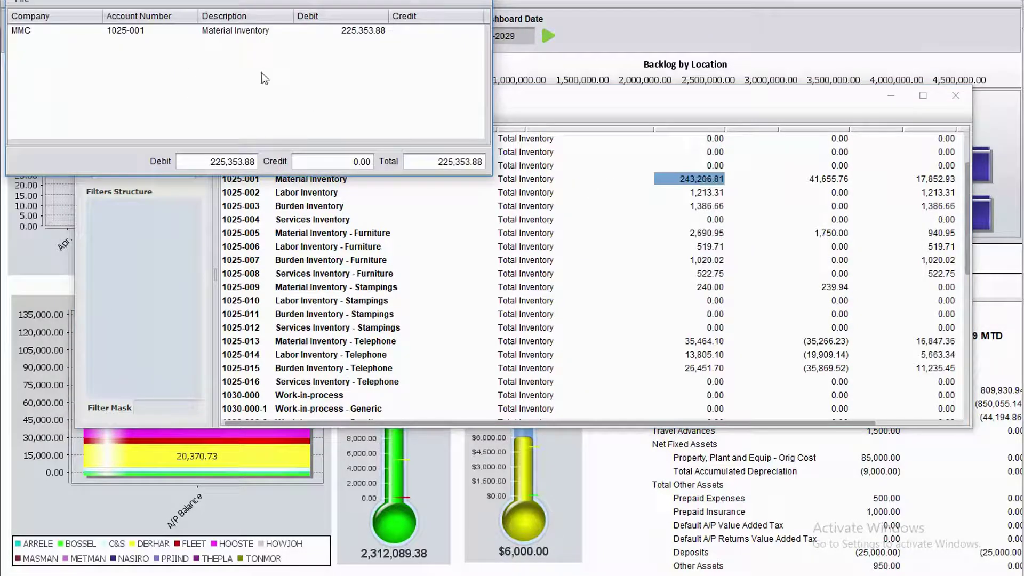
click(123, 31)
double_click(123, 30)
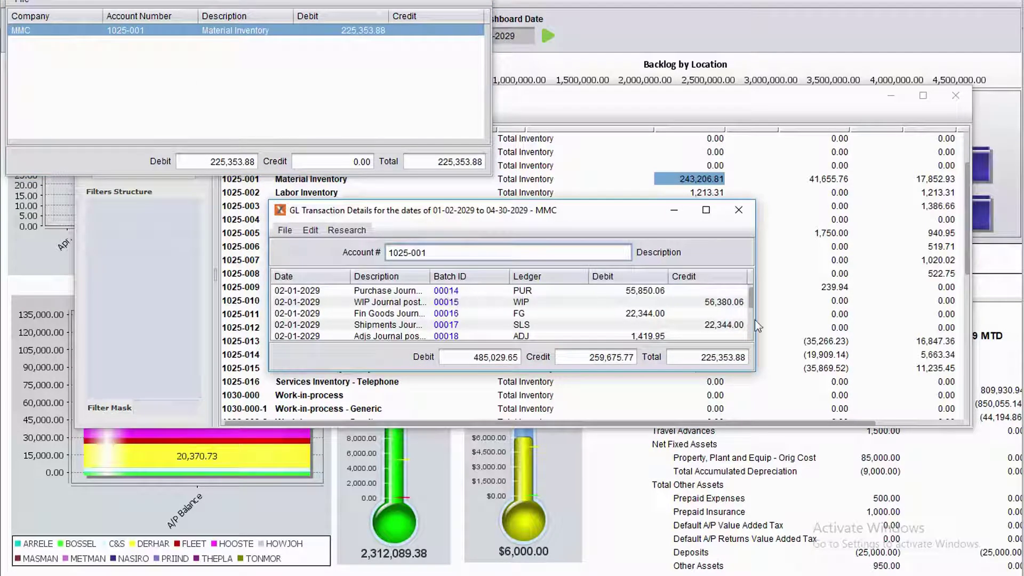
Enlarge the GL transaction details window and adjust the Description column's width to examine the journal postings
drag(755, 323, 892, 321)
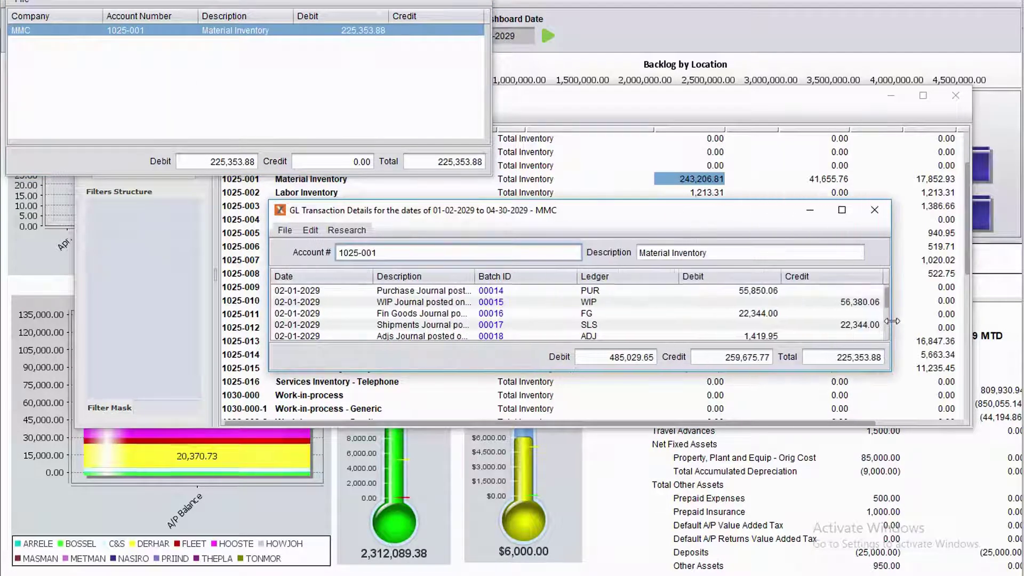
drag(489, 278, 554, 278)
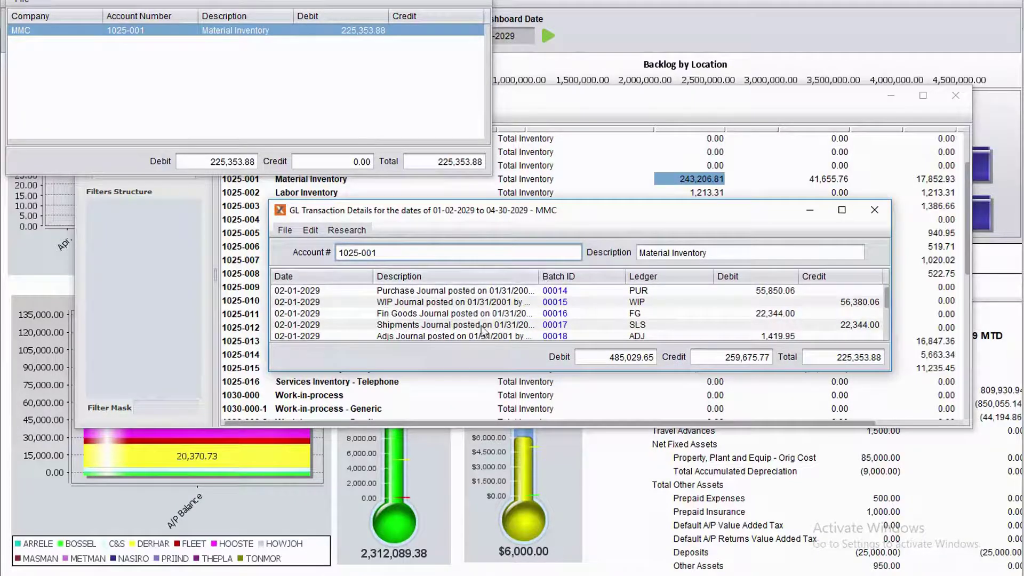
drag(454, 371, 479, 516)
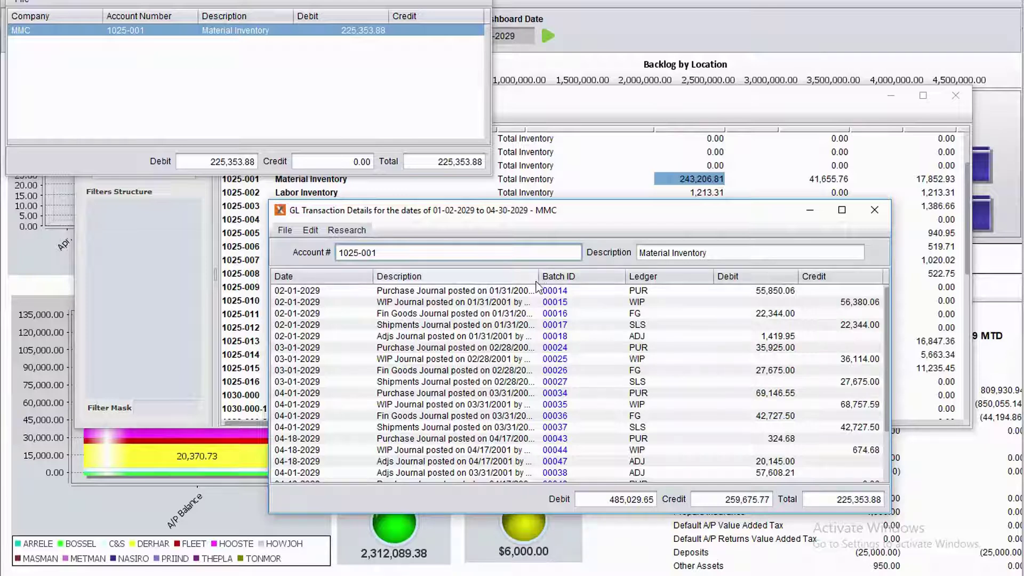
drag(539, 276, 594, 275)
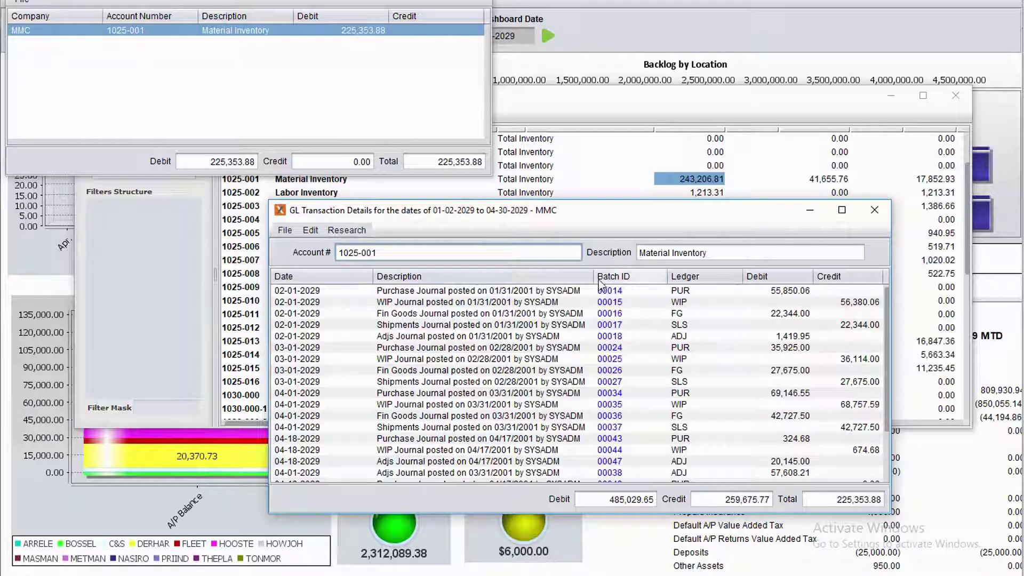
drag(593, 276, 508, 308)
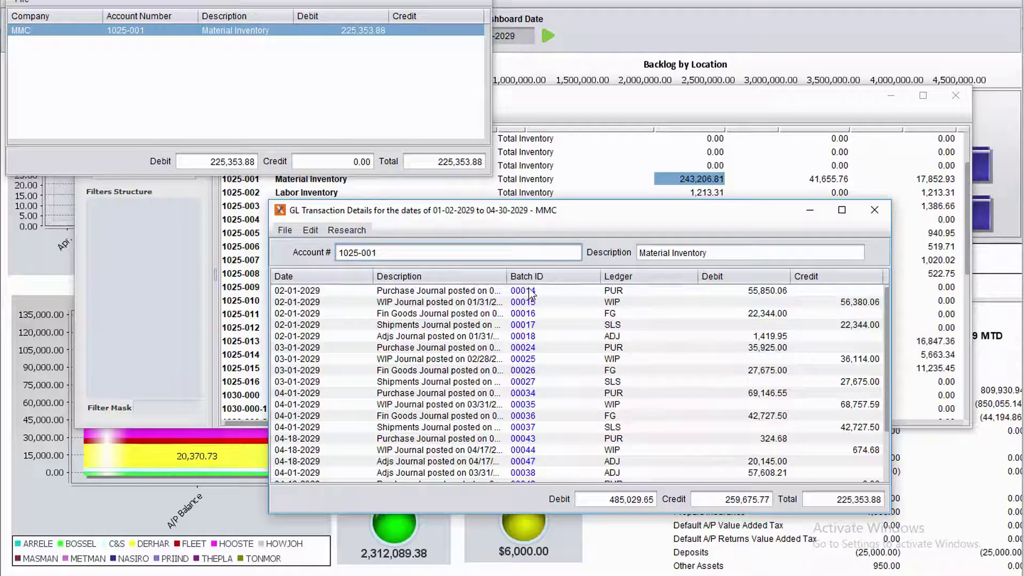
Drill into purchase batch 00014 and review the line items and header of the METMAN purchase order
click(527, 290)
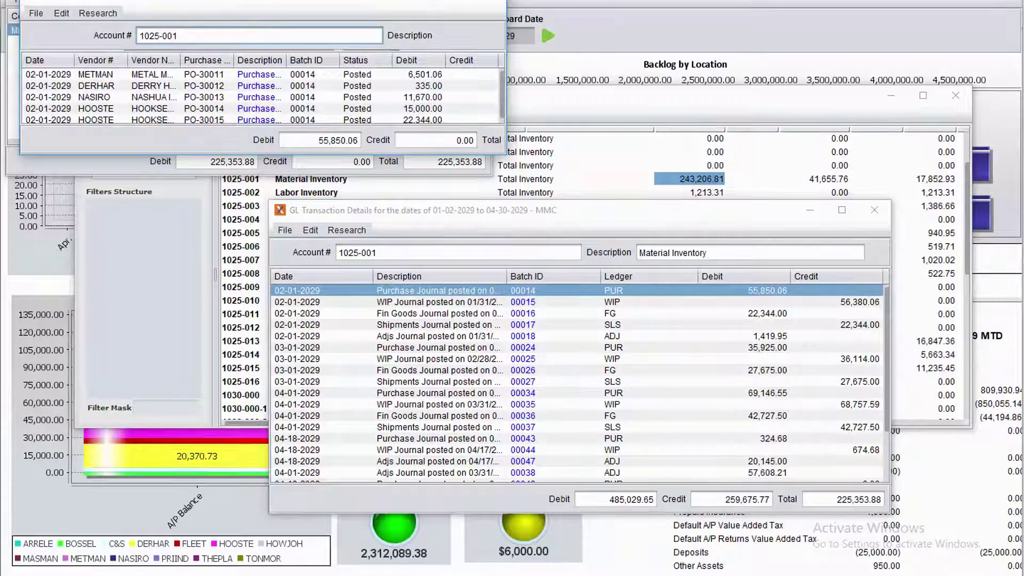
click(267, 75)
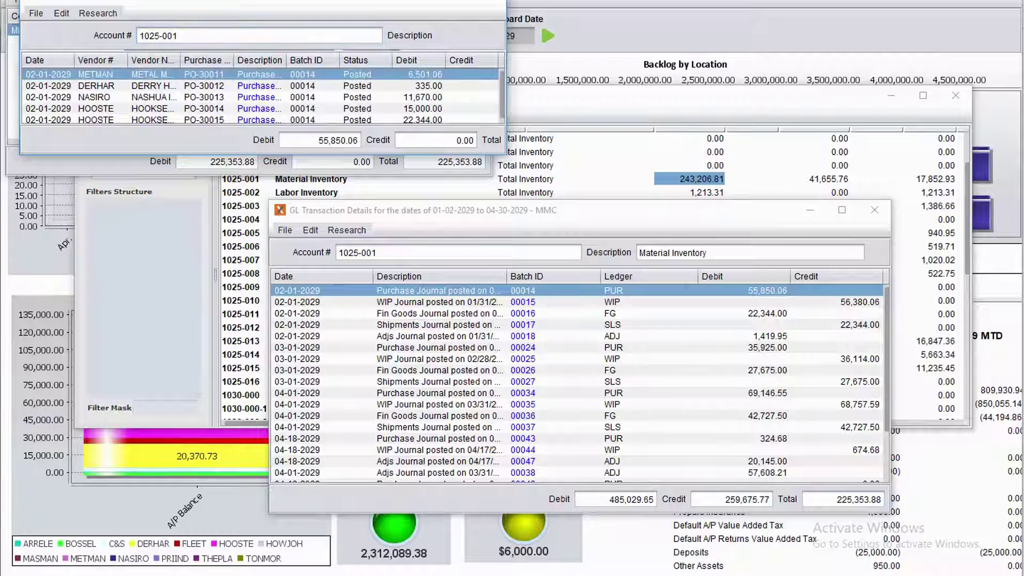
double_click(247, 76)
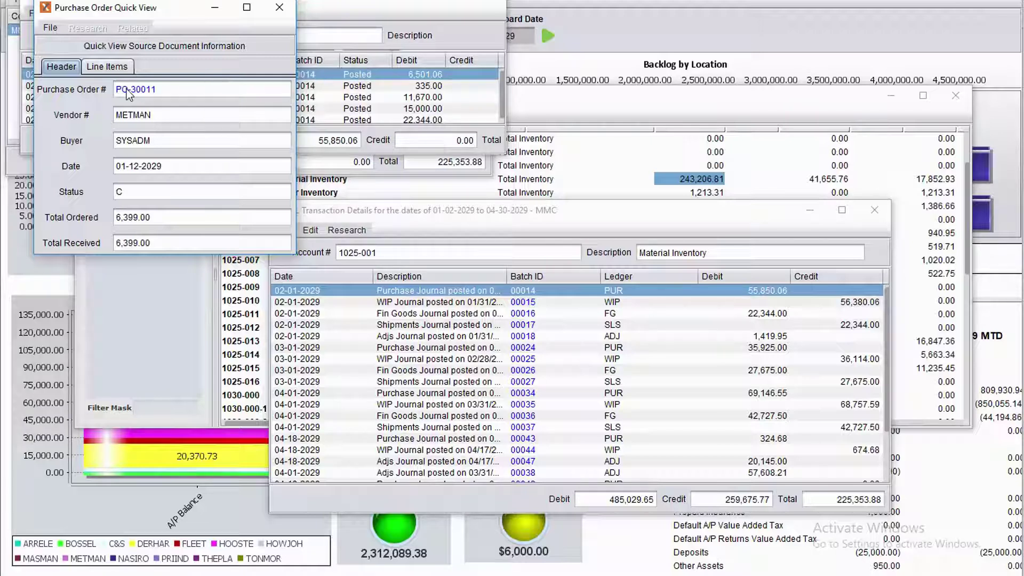
click(102, 71)
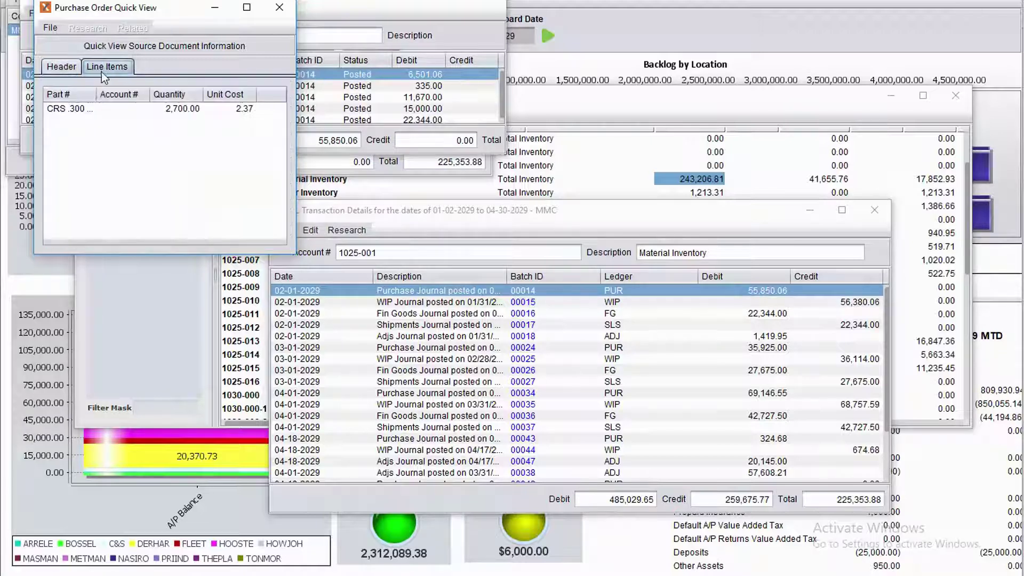
mouse_move(97, 94)
mouse_down()
mouse_move(130, 94)
mouse_move(85, 94)
mouse_up()
click(61, 66)
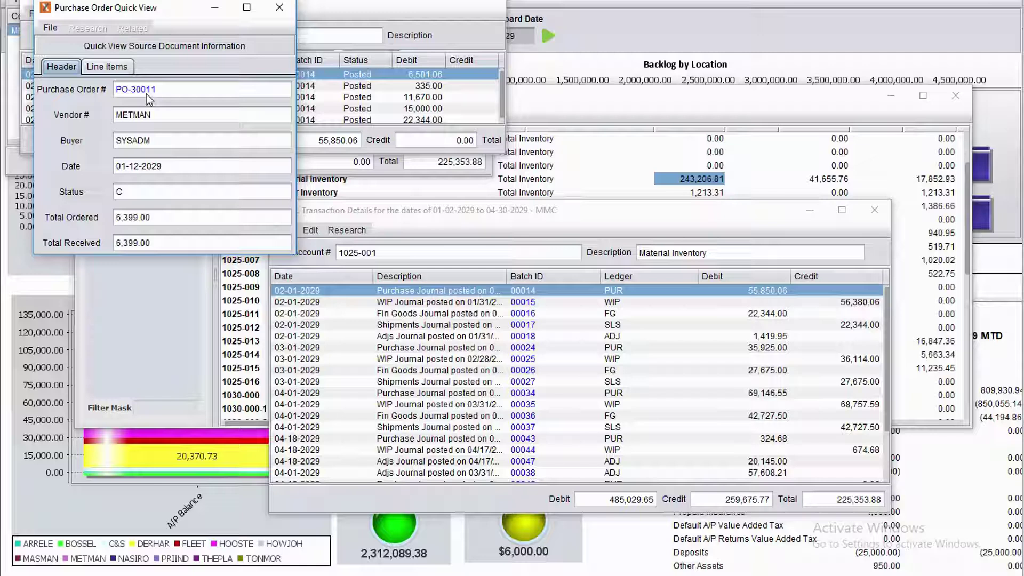
Open the METMAN purchase order in Infor VISUAL's Purchase Order Entry and display its document lifecycle
drag(131, 90, 146, 91)
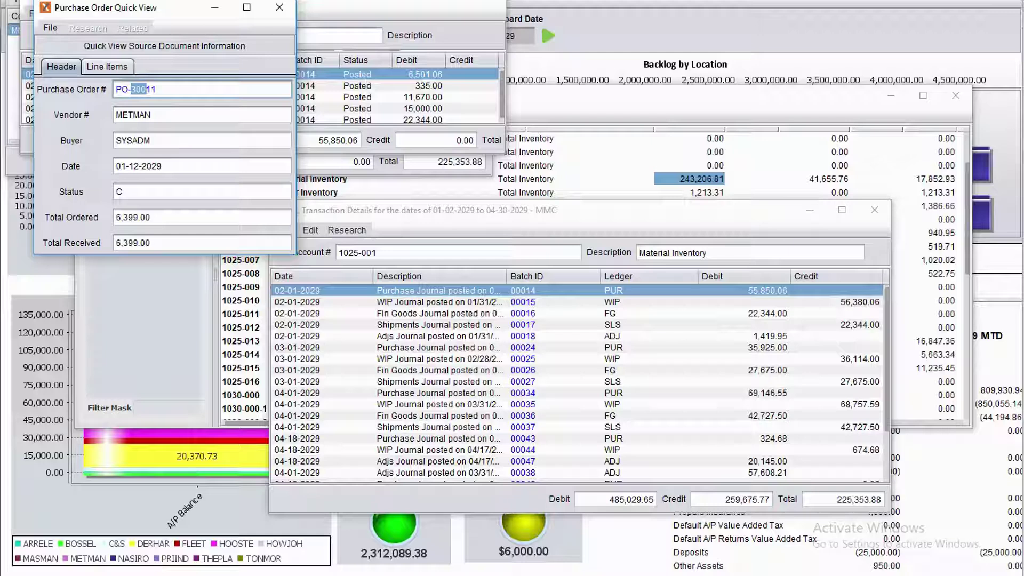
key(shift+End)
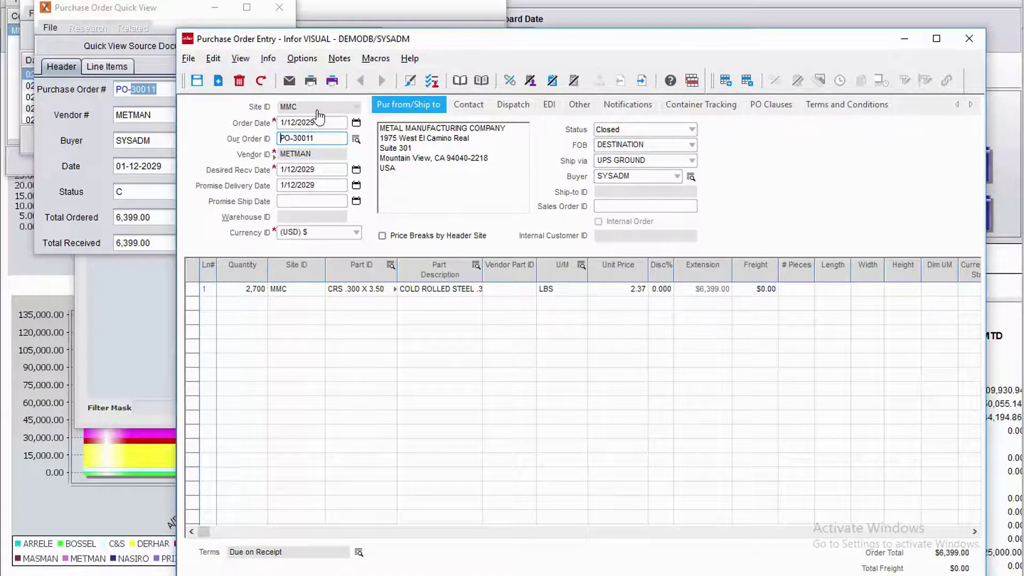
click(268, 62)
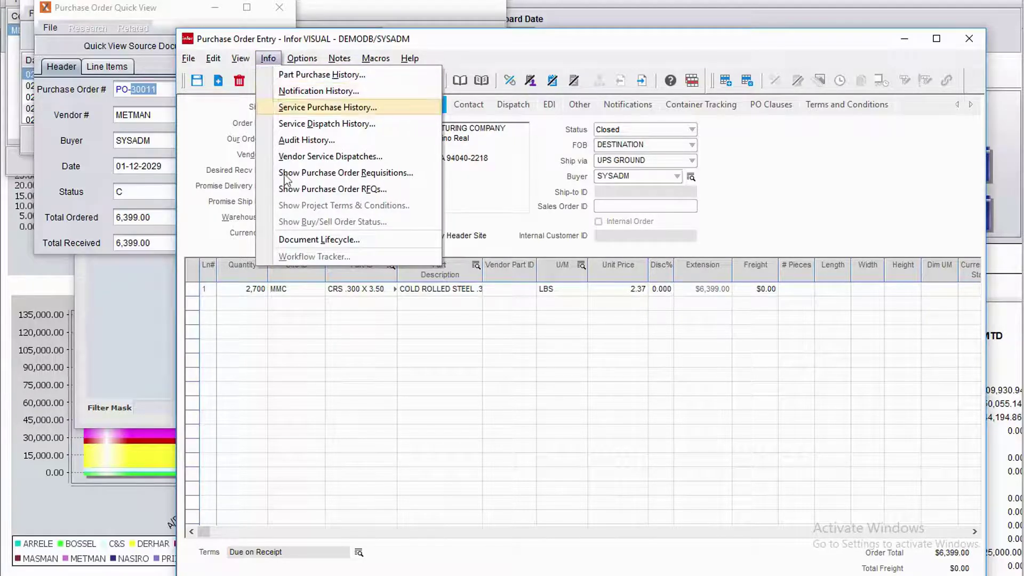
click(297, 239)
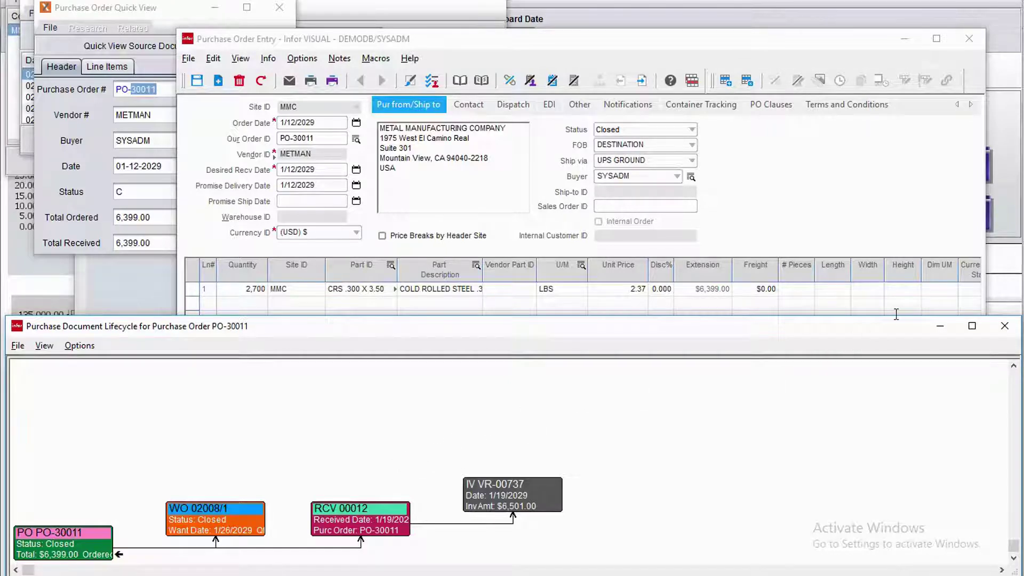
Close the lifecycle view, the purchase order and all drill-down windows to return to the dashboard
click(1005, 326)
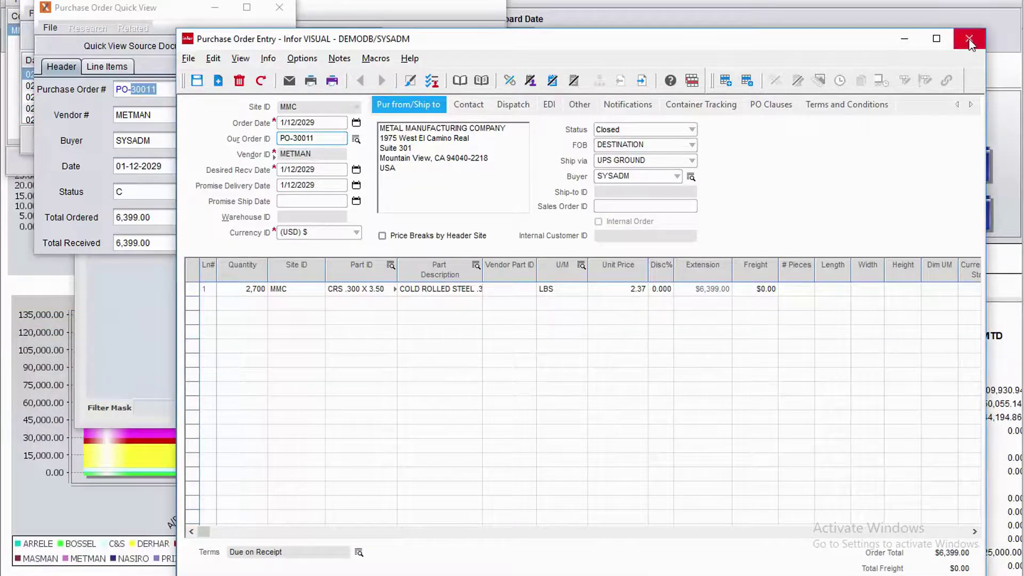
click(969, 40)
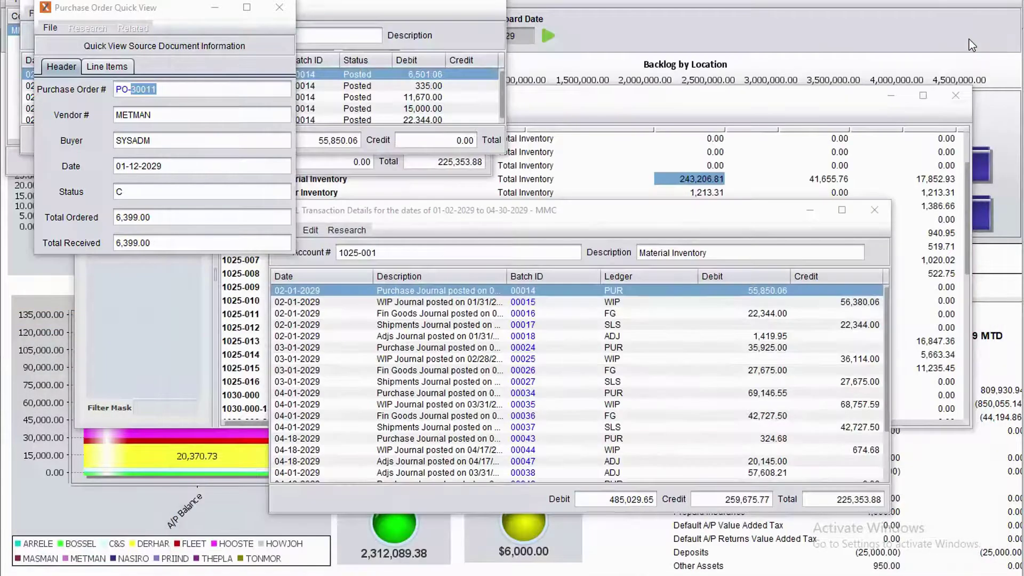
click(279, 7)
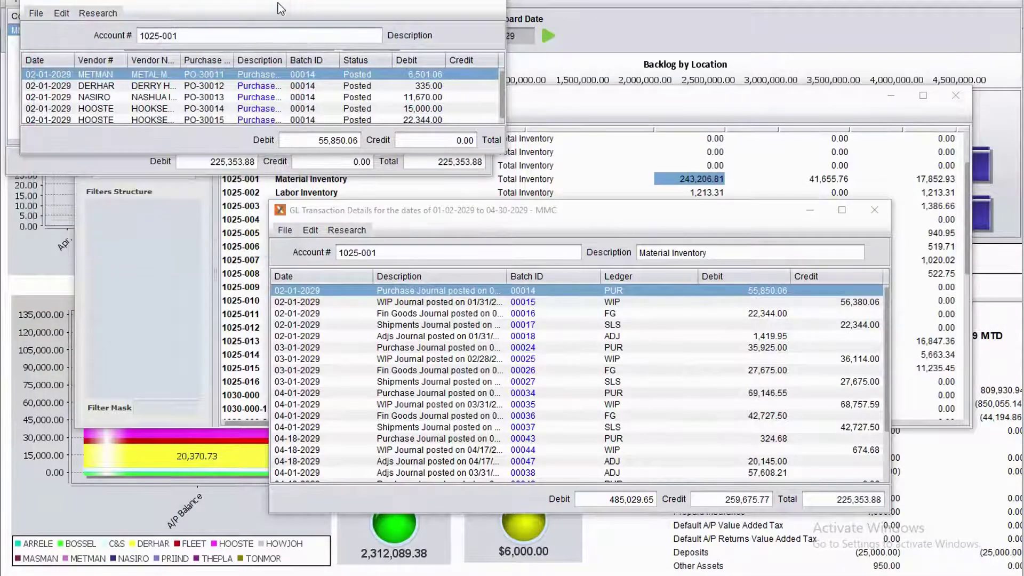
click(874, 210)
click(501, 6)
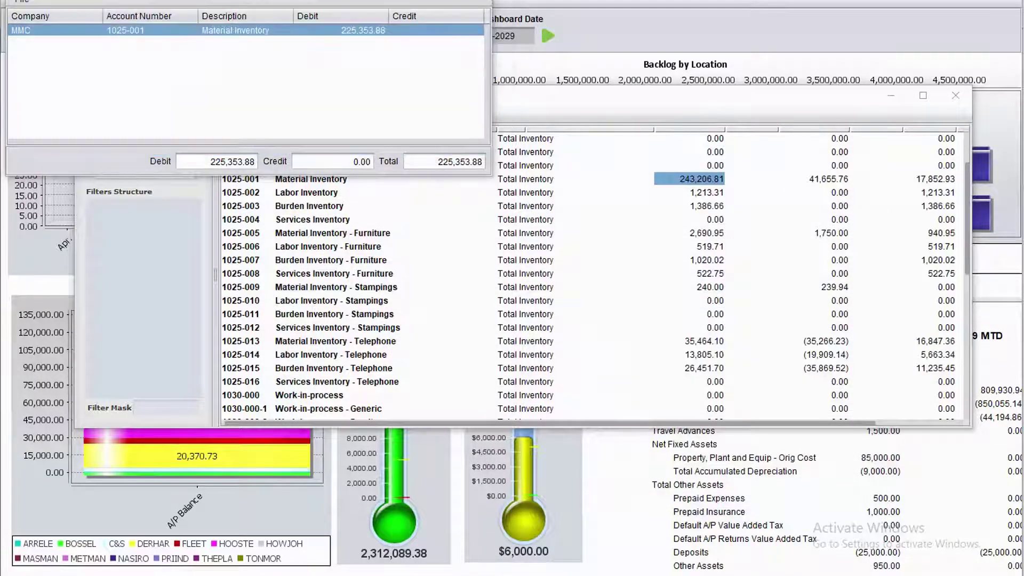
click(608, 69)
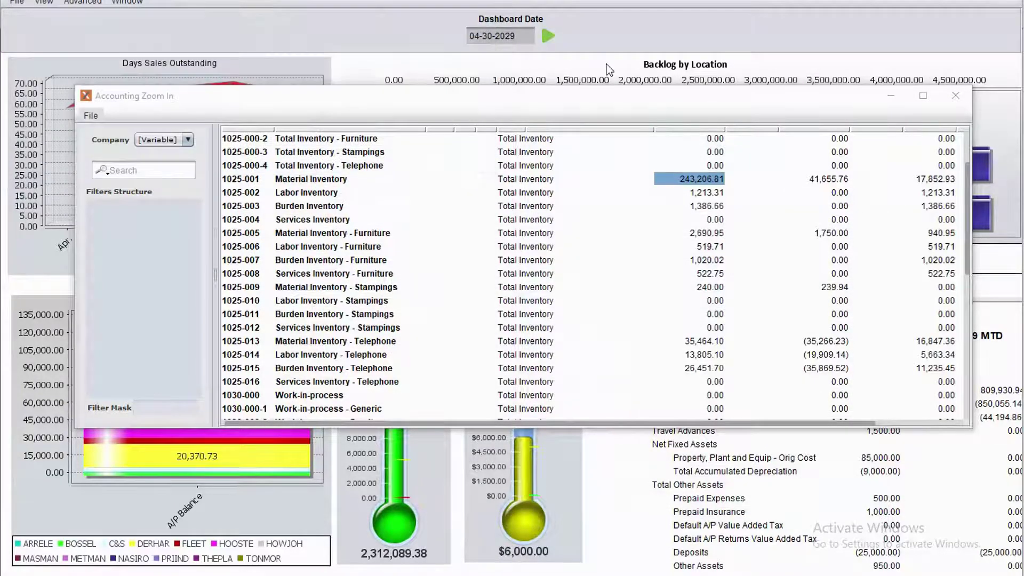
click(956, 95)
Create a new blank report from the Synoptix launcher and start the Report Wizard
mouse_move(936, 211)
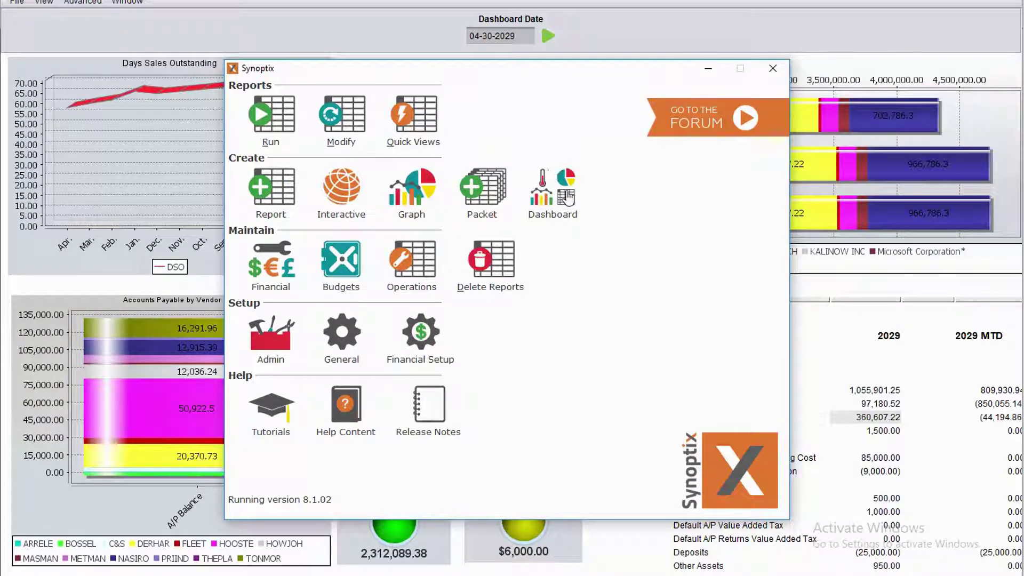
click(265, 187)
click(265, 189)
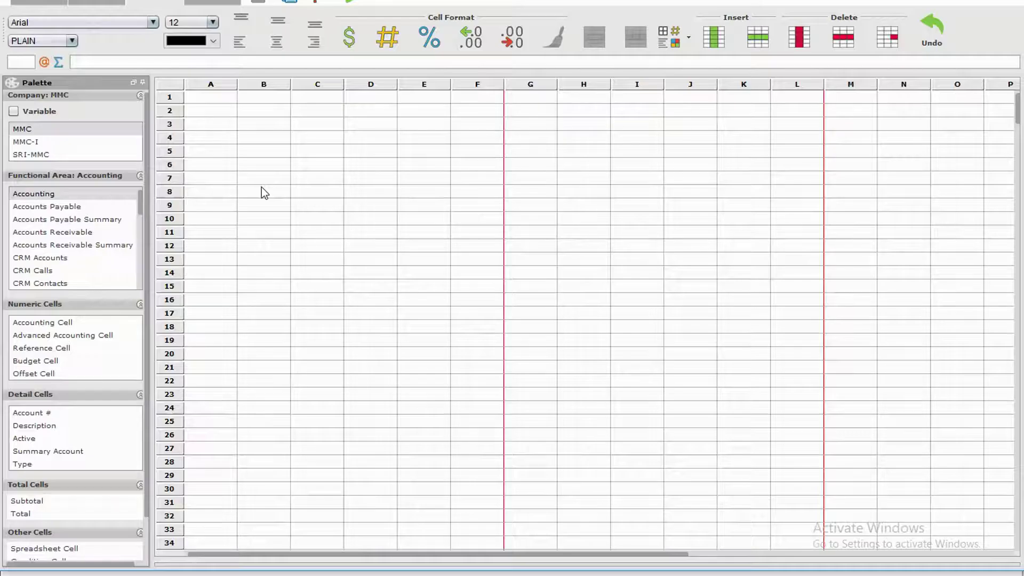
click(261, 188)
click(212, 110)
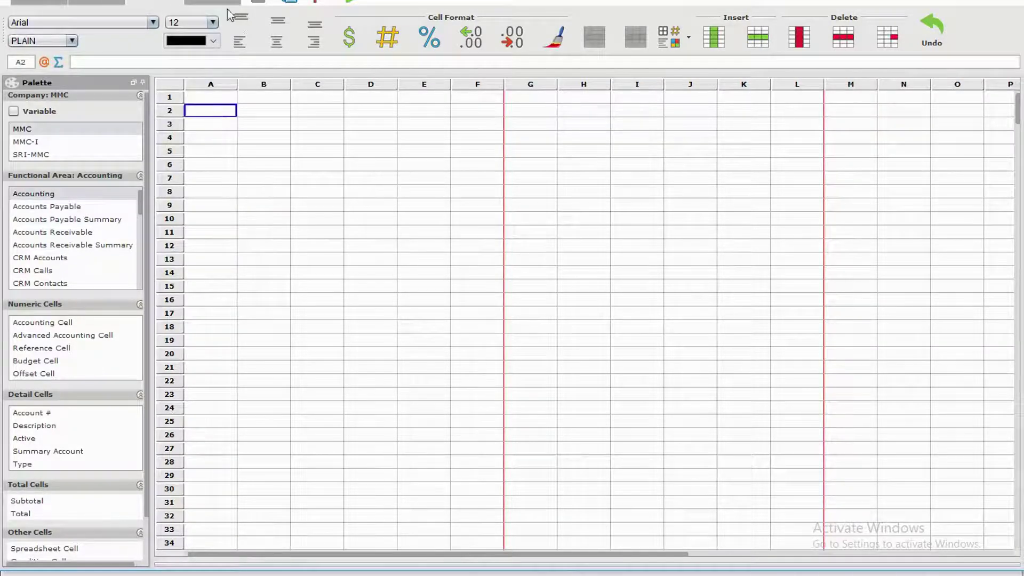
click(212, 1)
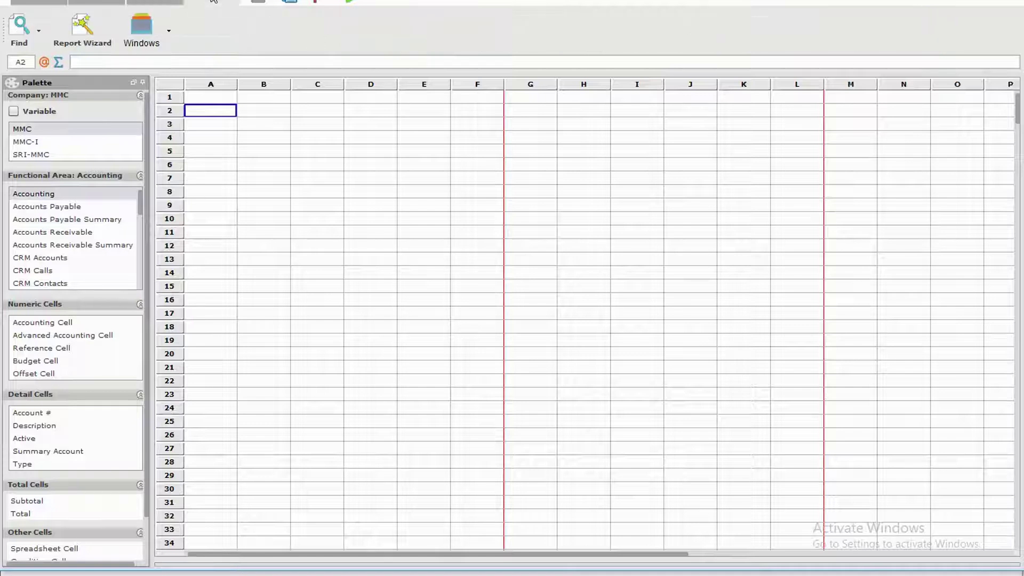
click(83, 28)
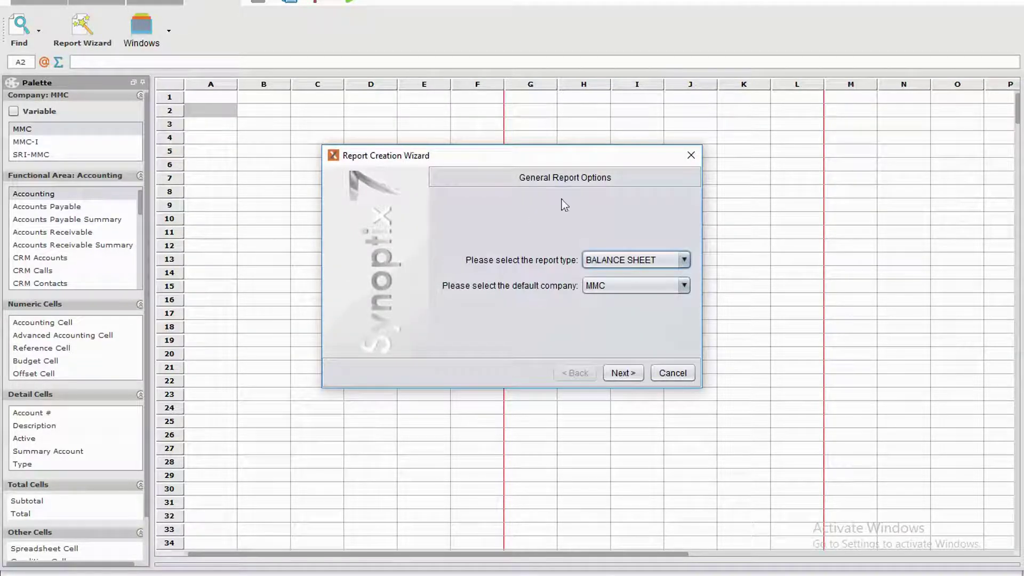
Keep BALANCE SHEET as report type and MMC as company, and accept the title Balance Sheet and column label Description
click(684, 260)
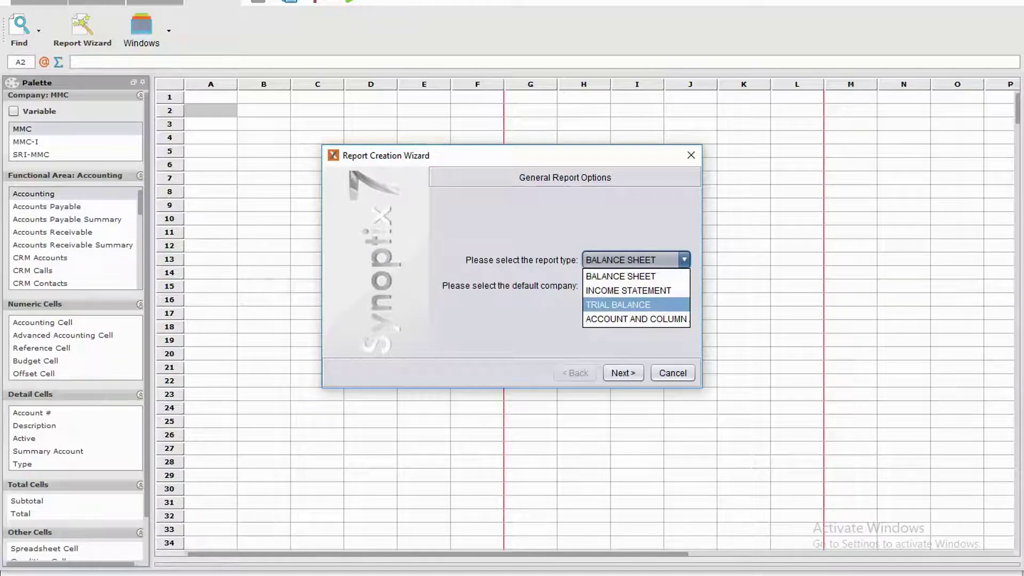
key(Escape)
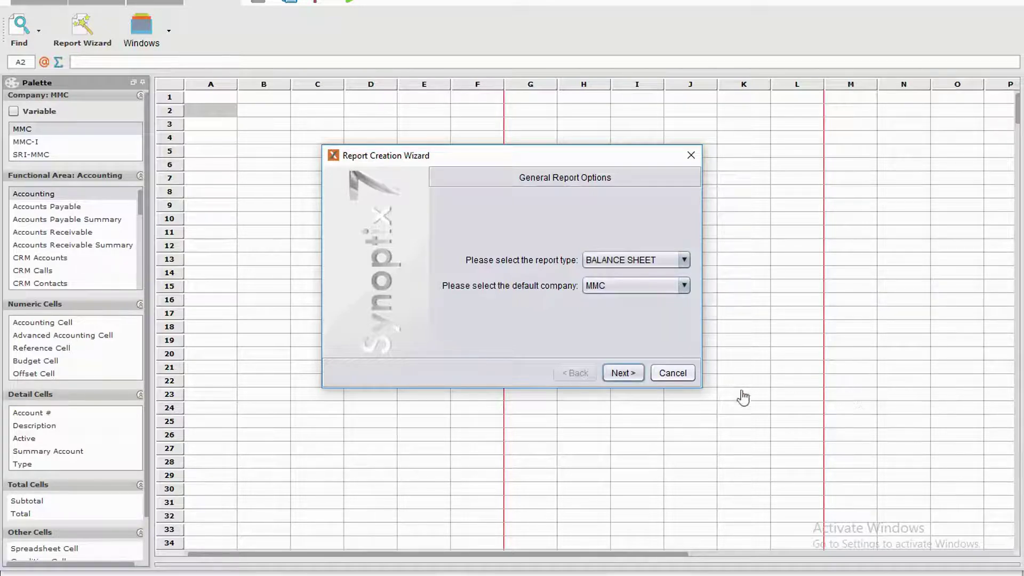
click(621, 375)
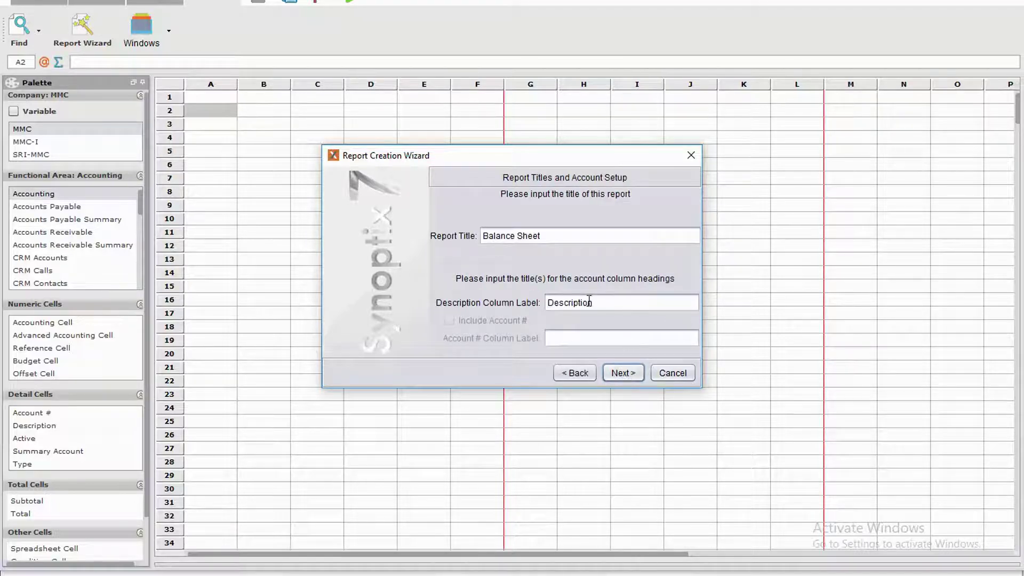
click(623, 374)
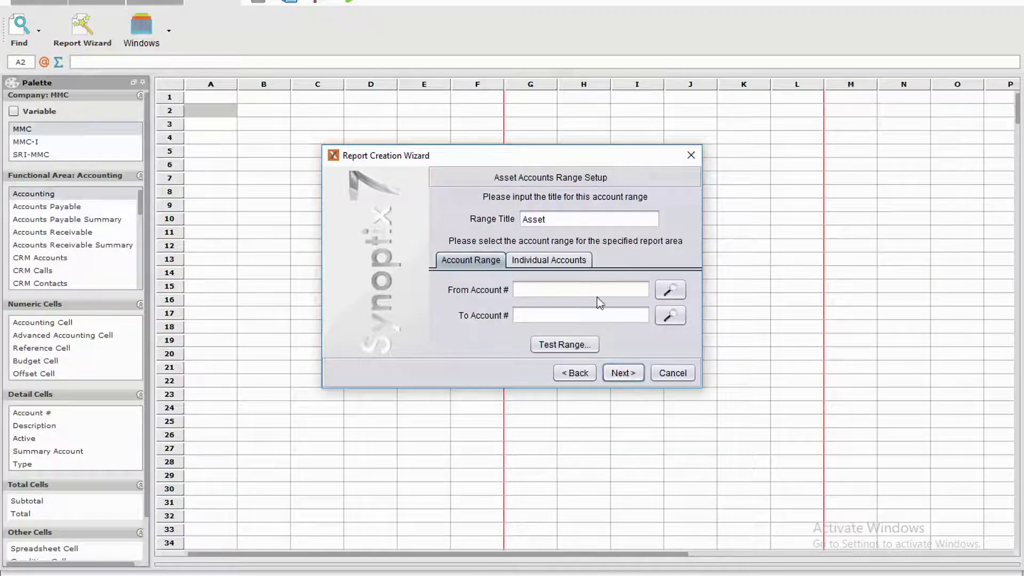
Look up the Total Assets account and set it as the start of the Asset account range
click(674, 291)
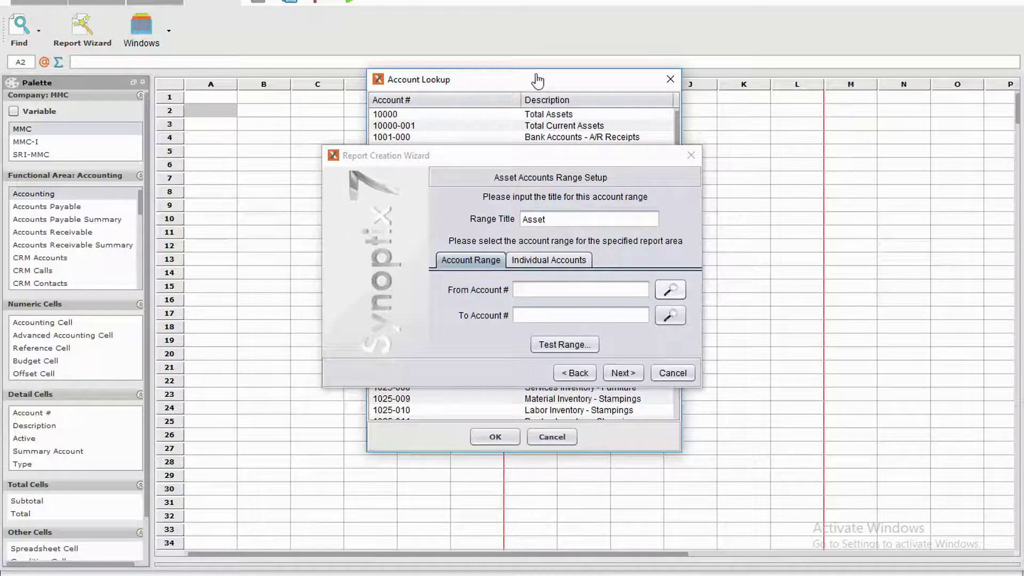
drag(536, 81, 187, 78)
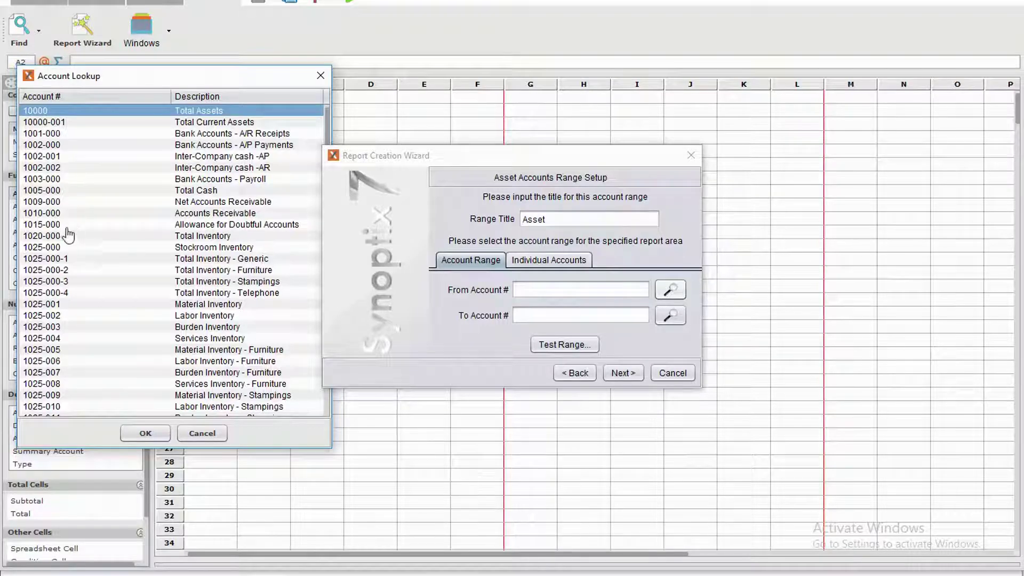
double_click(40, 113)
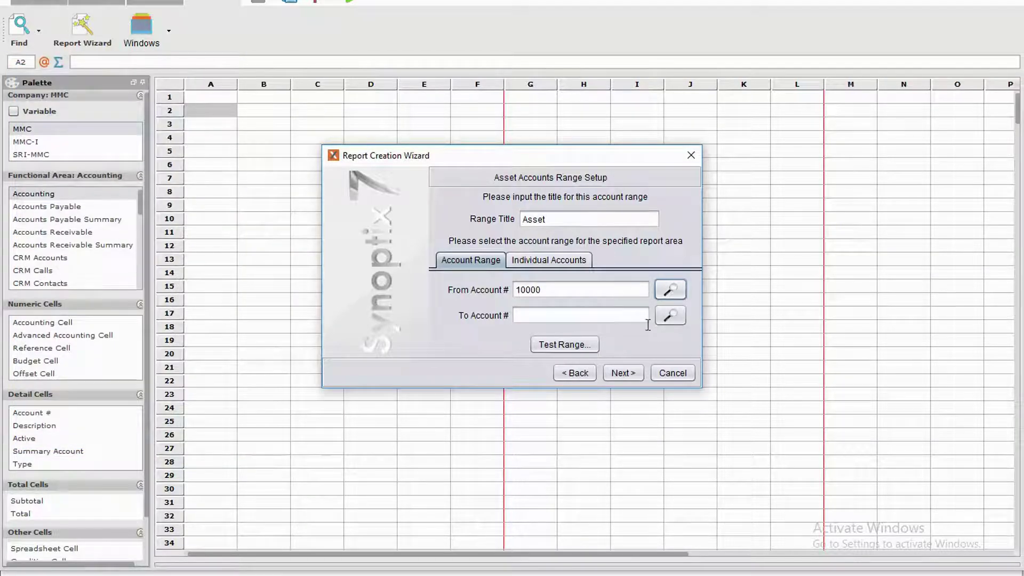
Set account 1100-000 (Other Assets) as the end of the Asset account range and continue to the Liability range
drag(606, 164, 893, 188)
click(958, 341)
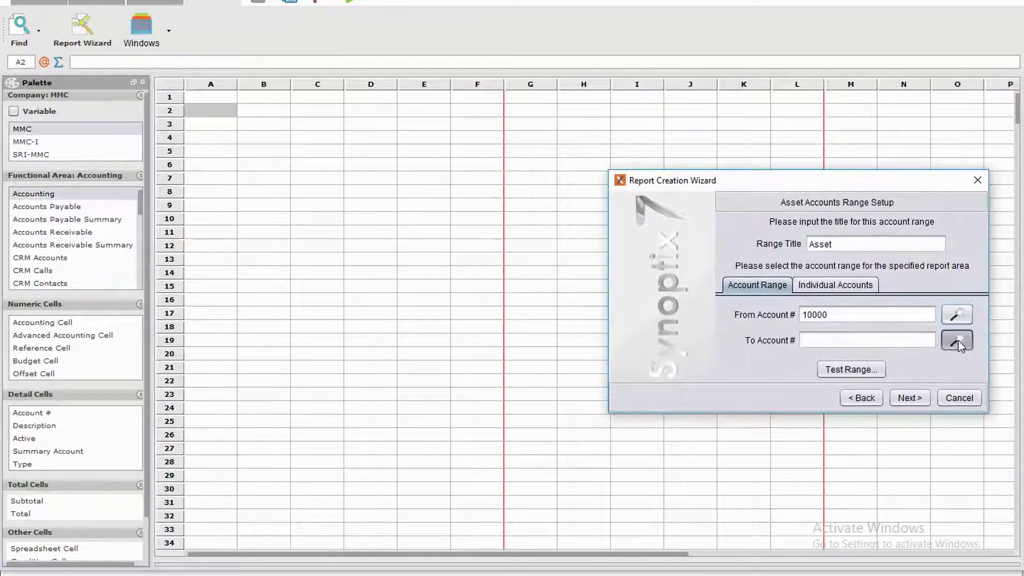
scroll(379, 267, down, 3)
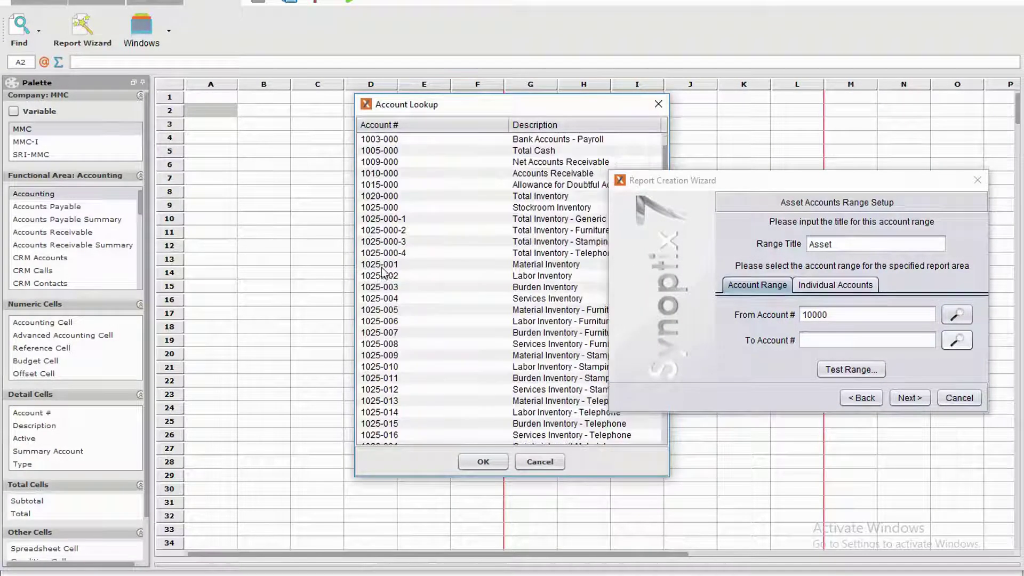
scroll(388, 273, down, 10)
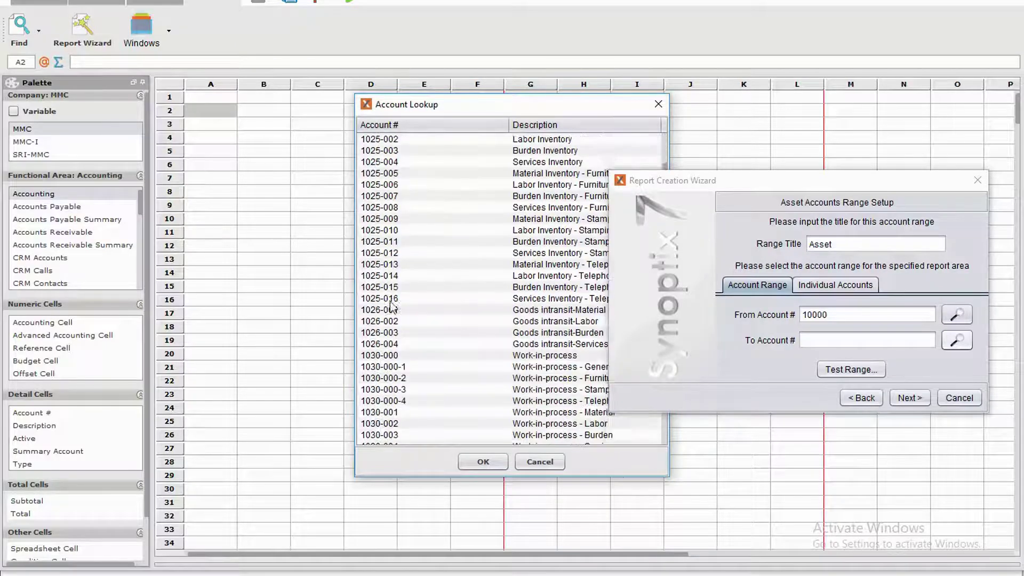
scroll(393, 309, down, 8)
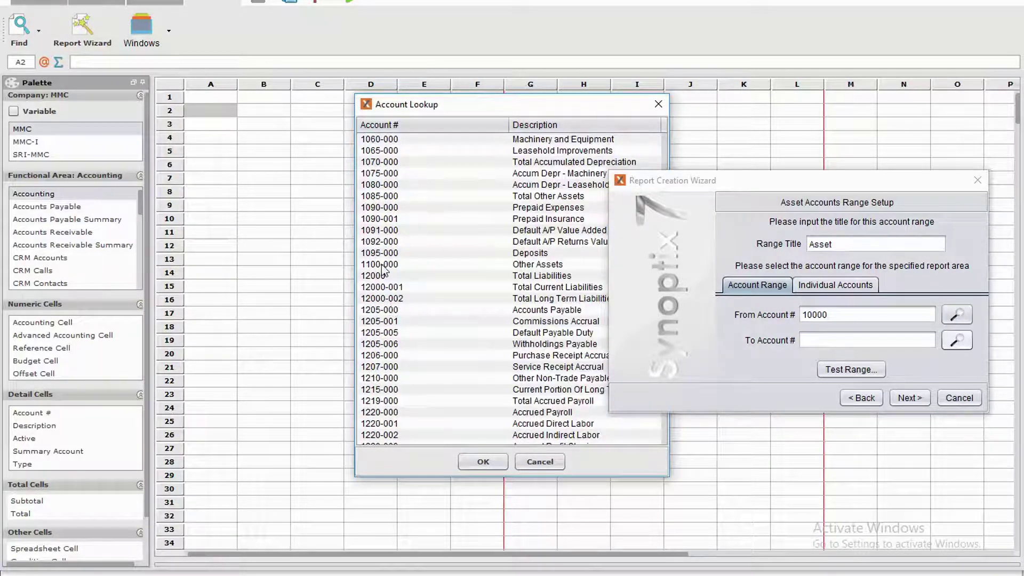
double_click(383, 265)
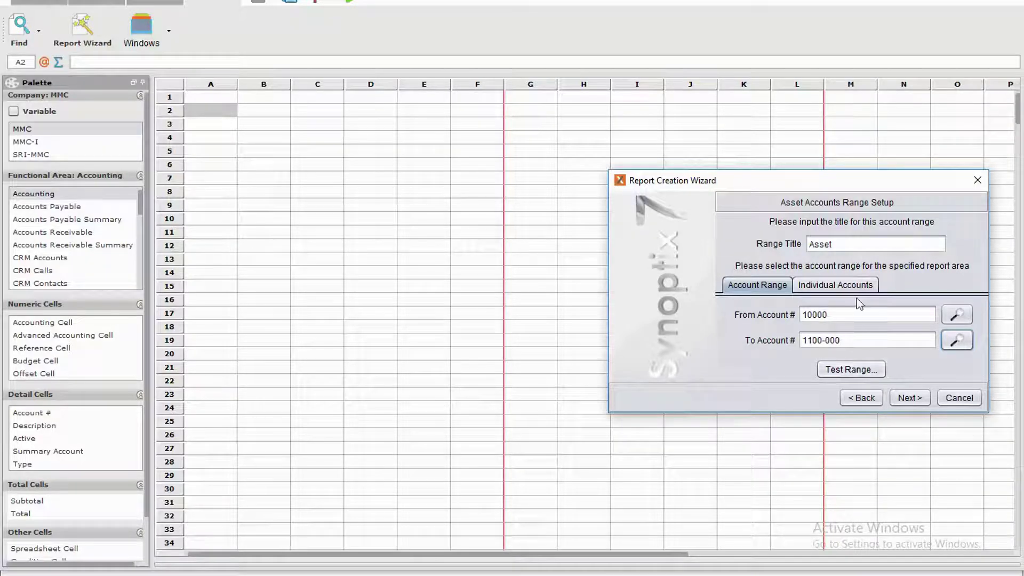
click(909, 399)
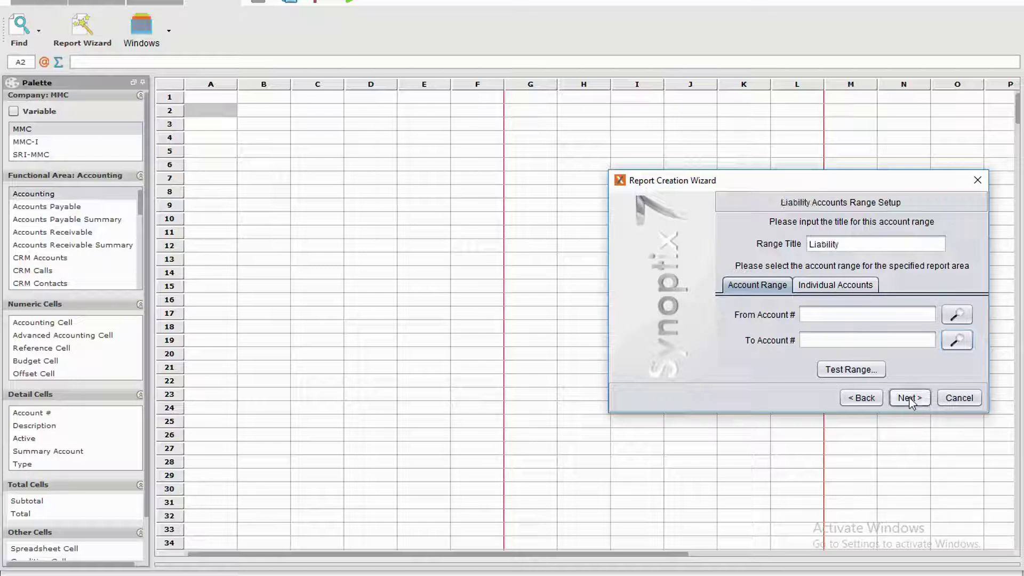
Look up account 12000 (Total Liabilities) and set it as the start of the Liability account range
click(957, 315)
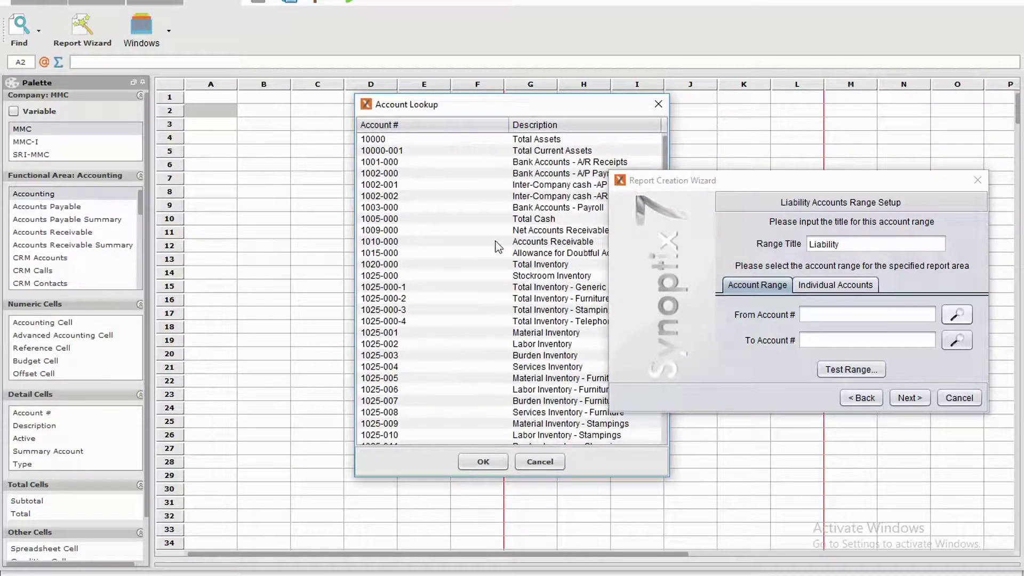
scroll(408, 315, down, 20)
scroll(407, 323, up, 6)
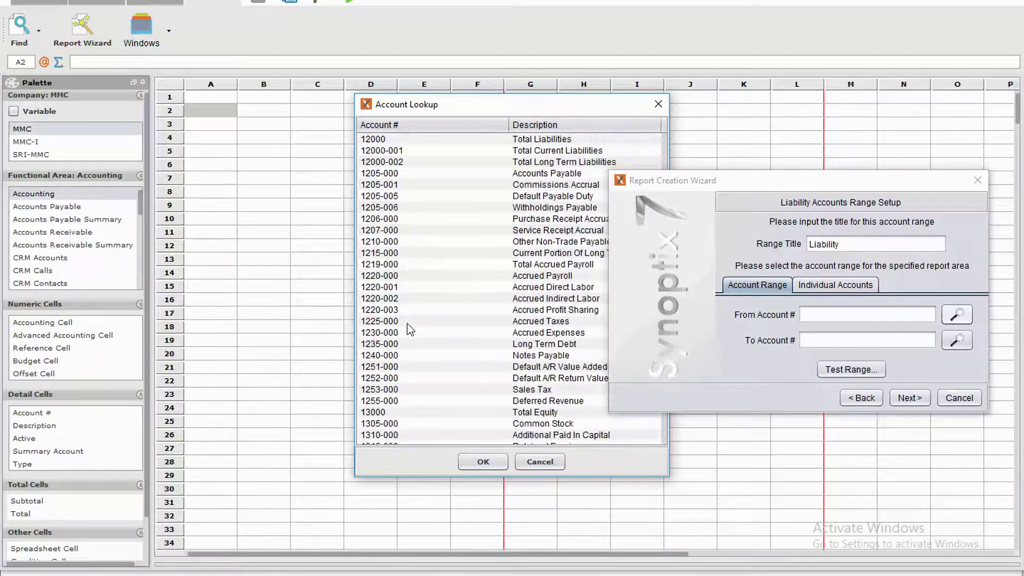
click(378, 176)
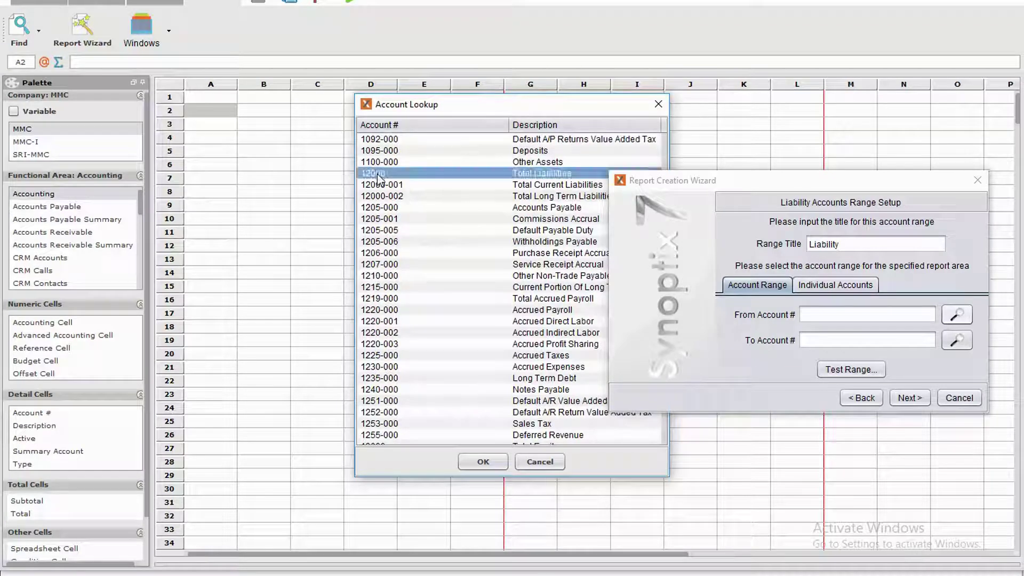
click(374, 165)
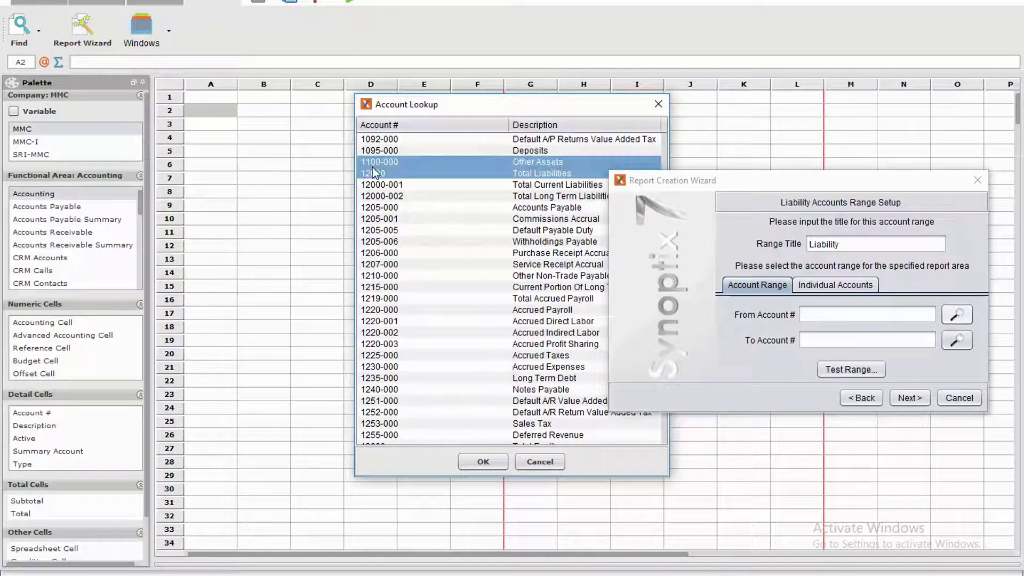
click(375, 172)
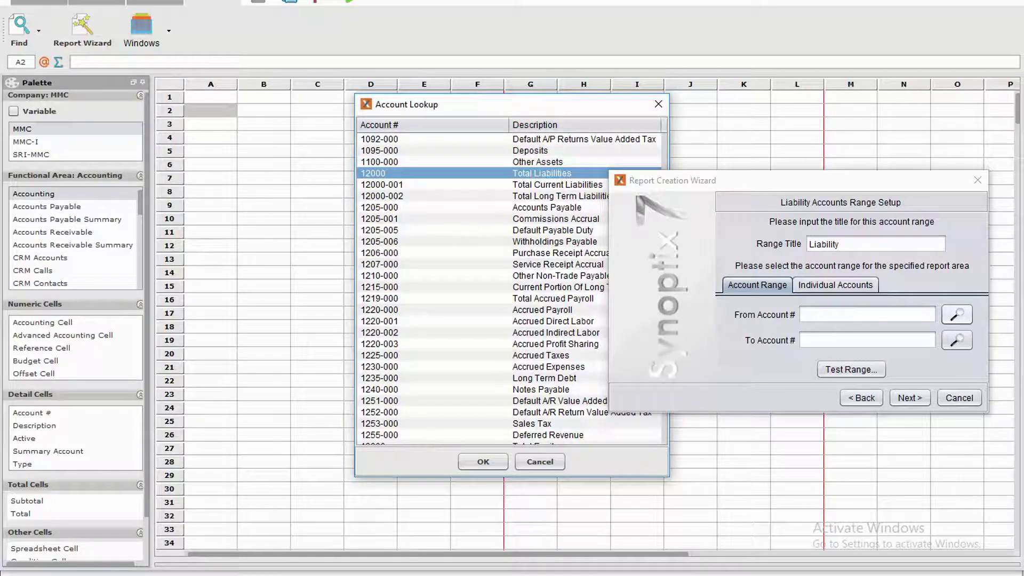
key(Return)
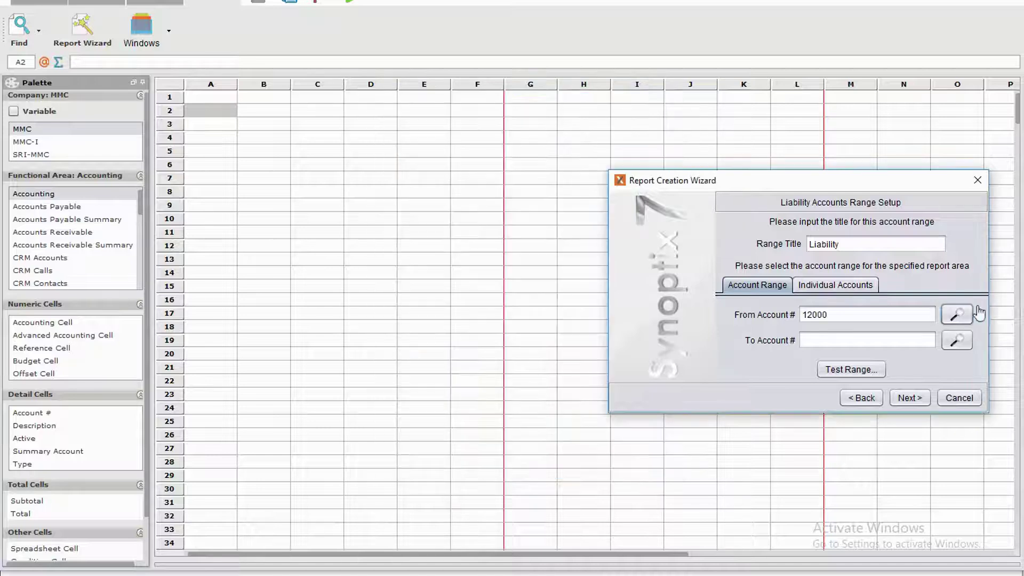
Set account 1255-000 (Deferred Revenue) as the end of the Liability range and continue to the Equity range
click(956, 340)
scroll(392, 352, down, 9)
scroll(395, 353, down, 10)
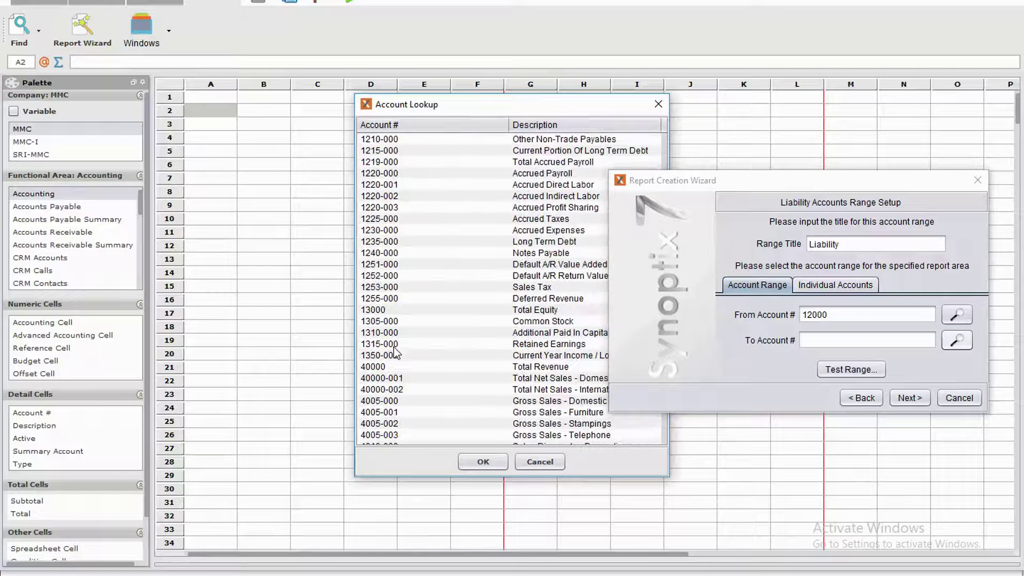
double_click(385, 299)
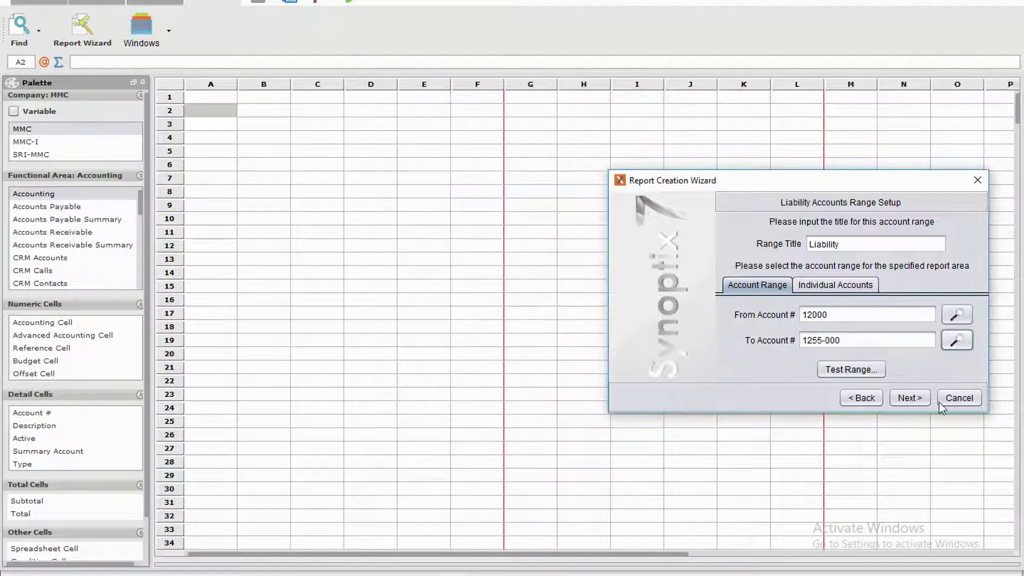
click(909, 397)
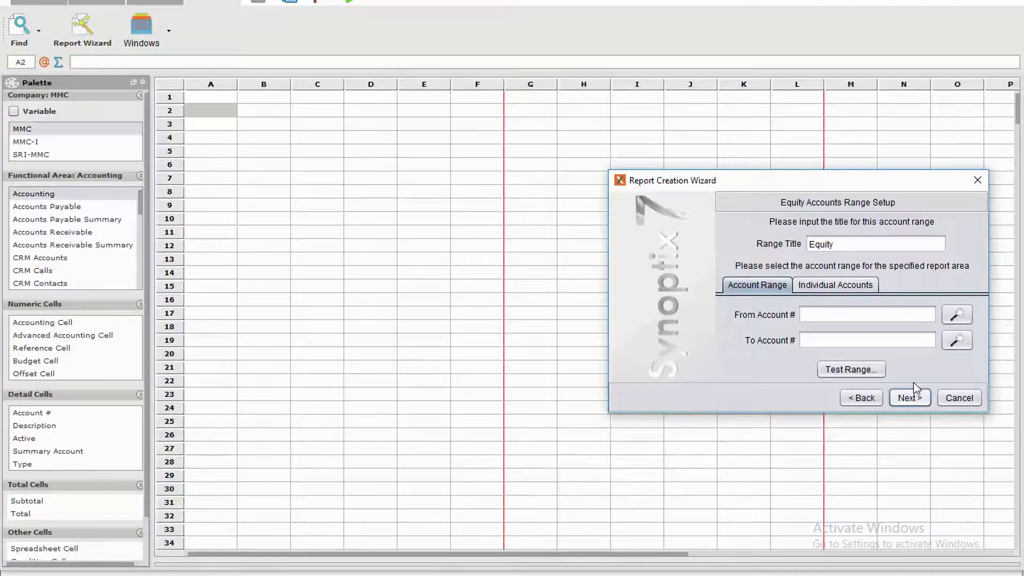
Look up account 13000 (Total Equity) and set it as the start of the Equity account range
click(957, 315)
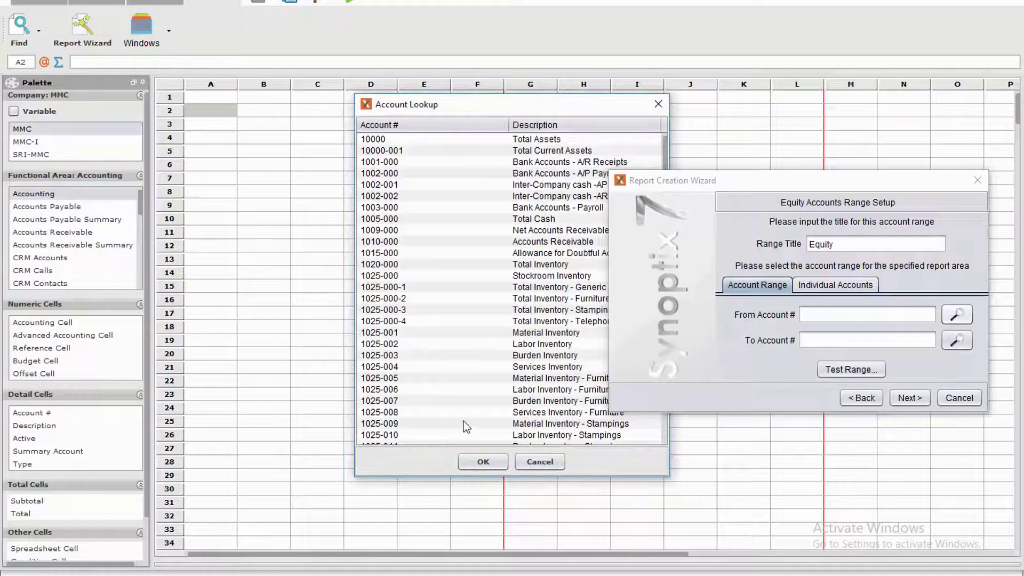
scroll(433, 408, down, 15)
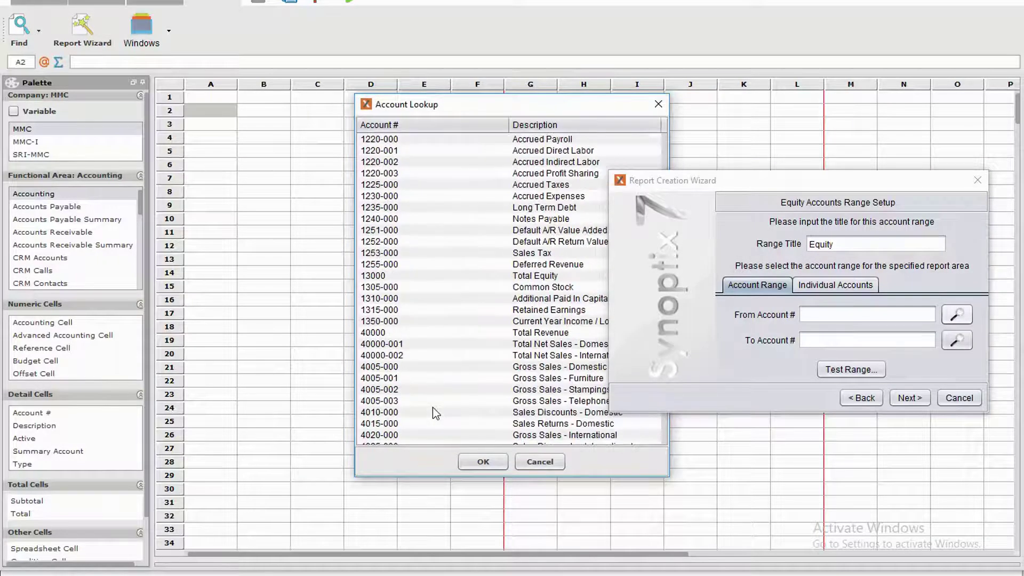
click(376, 276)
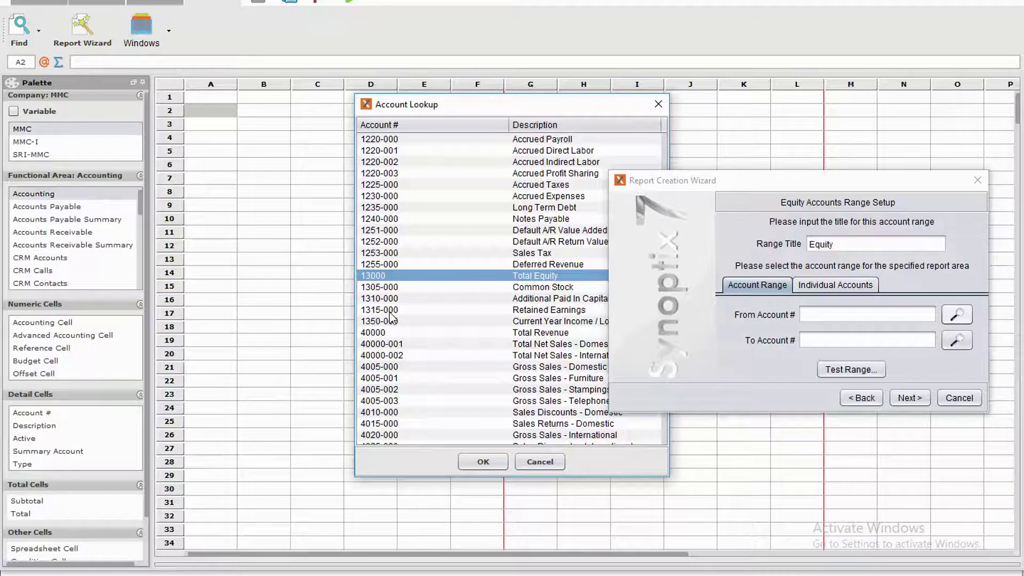
double_click(377, 276)
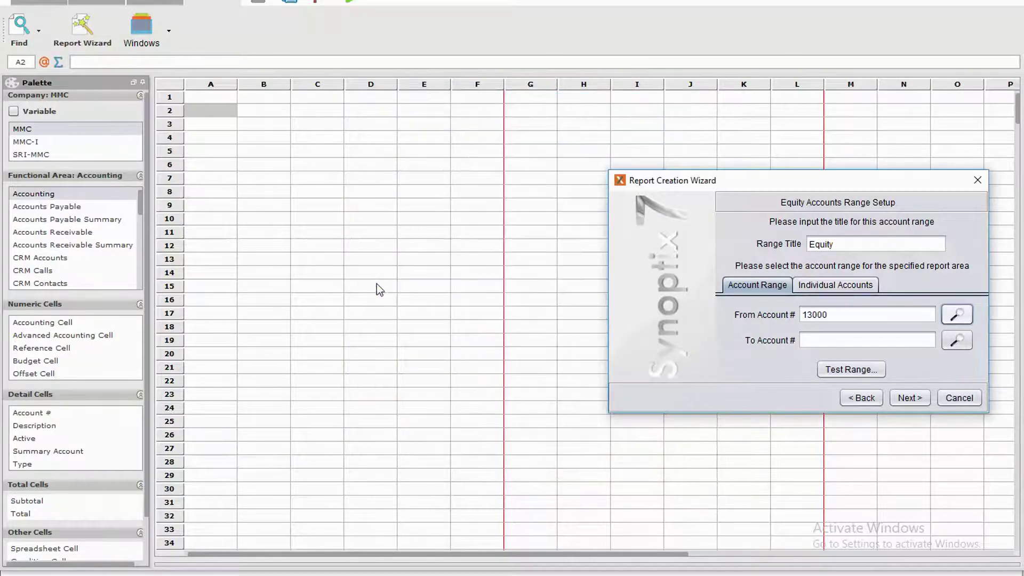
Look up account 1350-000 (Current Year Income) and set it as the end of the Equity account range
click(957, 340)
scroll(374, 342, down, 20)
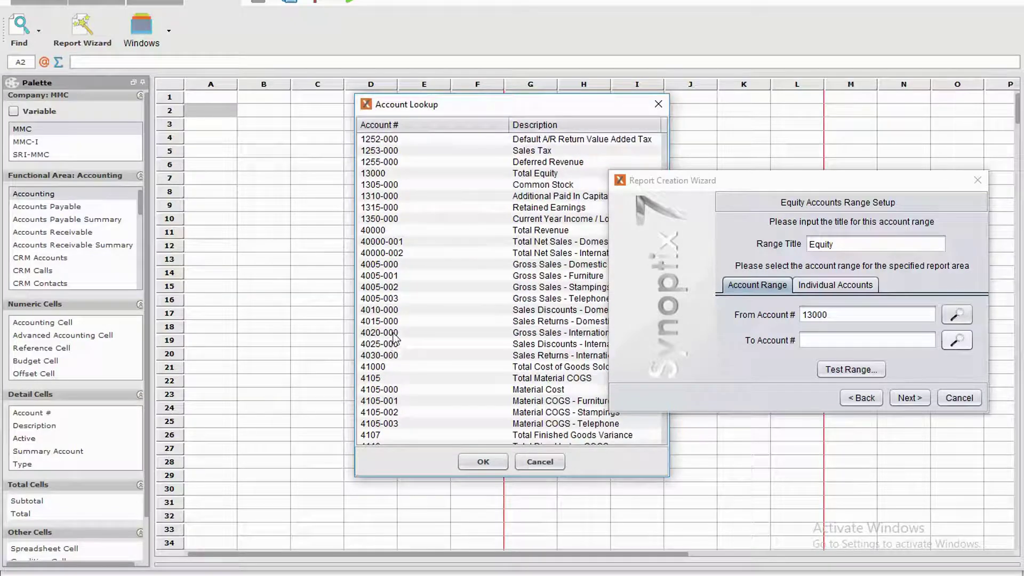
click(378, 223)
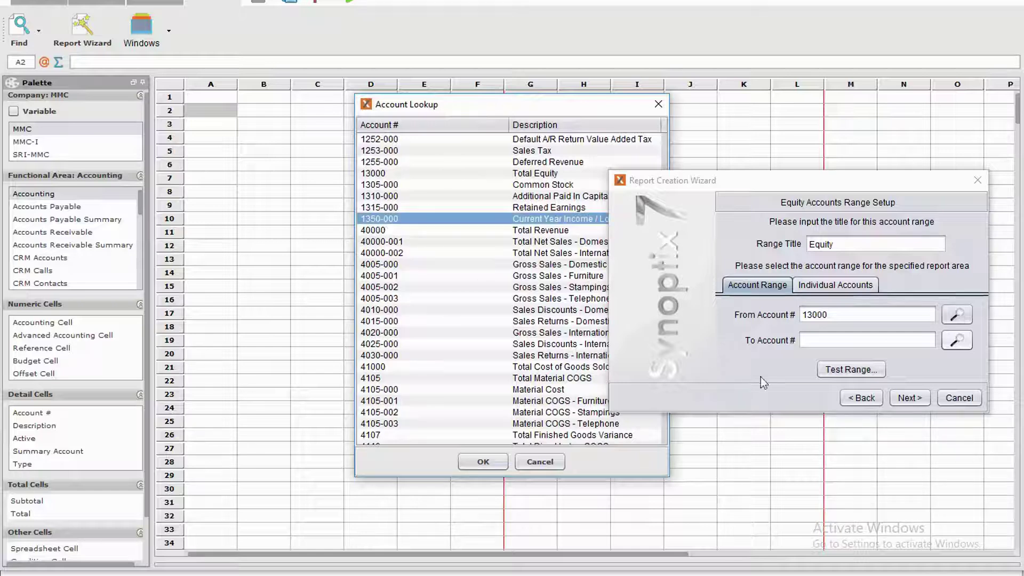
double_click(380, 219)
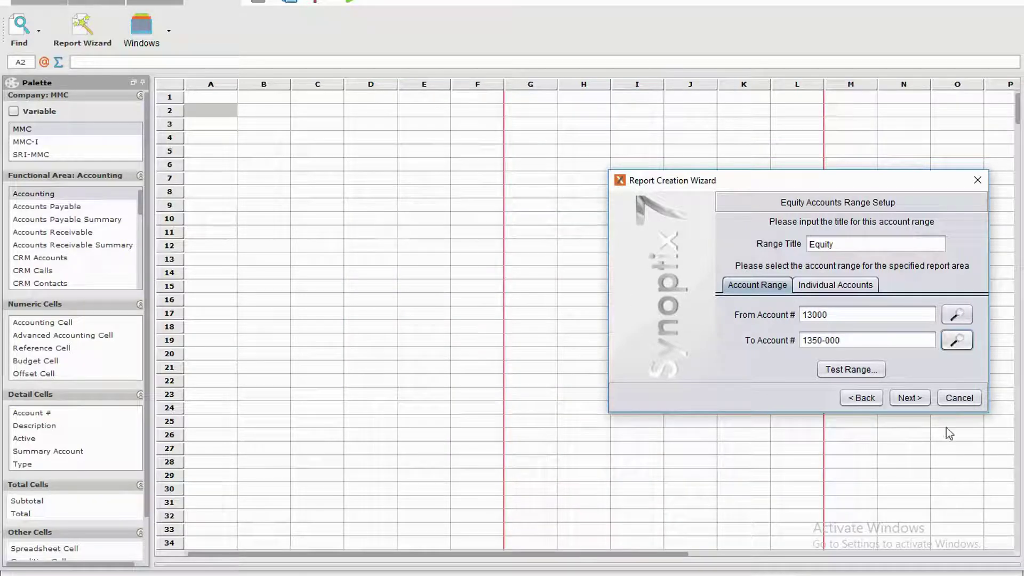
Continue to column selection, add the MONTH column and finish the wizard to generate the report layout
click(909, 398)
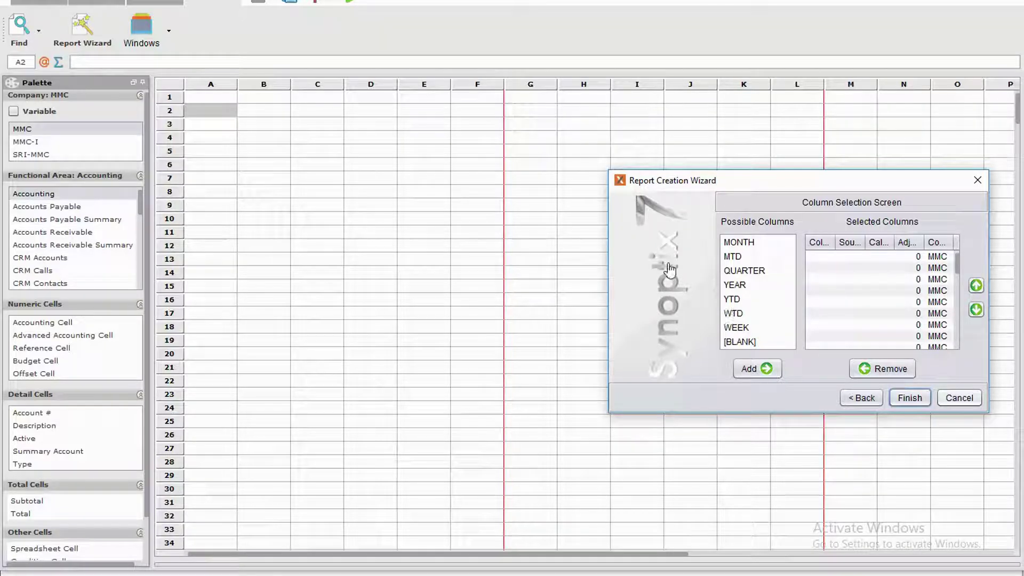
click(735, 246)
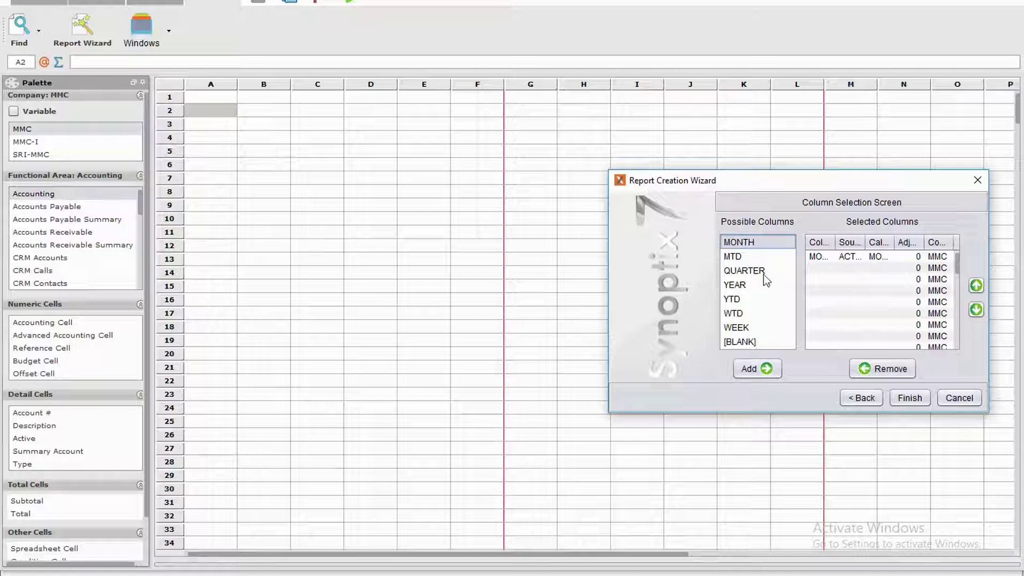
click(908, 401)
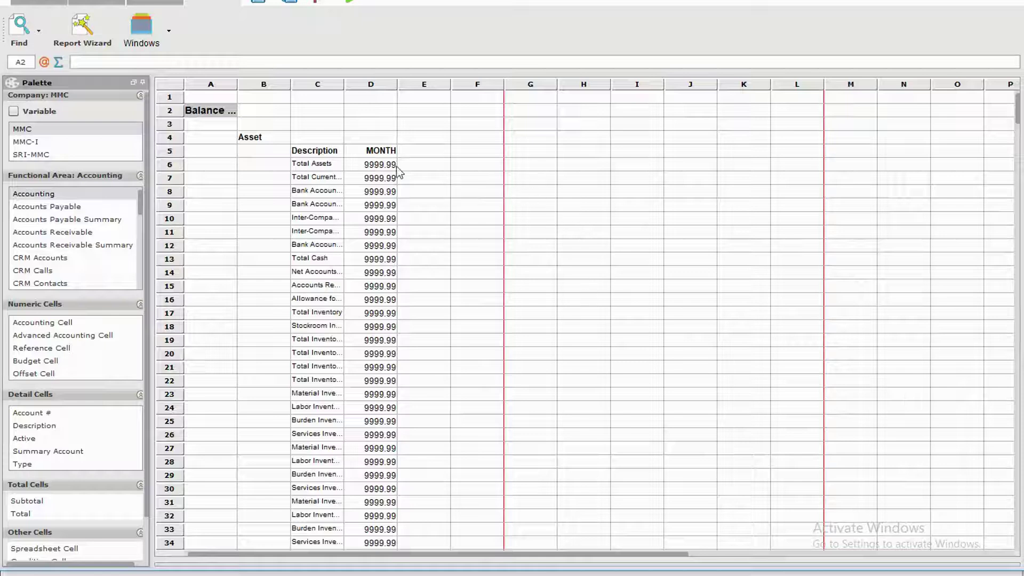
Run the balance sheet report for the date 04-01-2029 and widen the Description column to fit the full account names
mouse_move(361, 183)
click(354, 4)
click(537, 29)
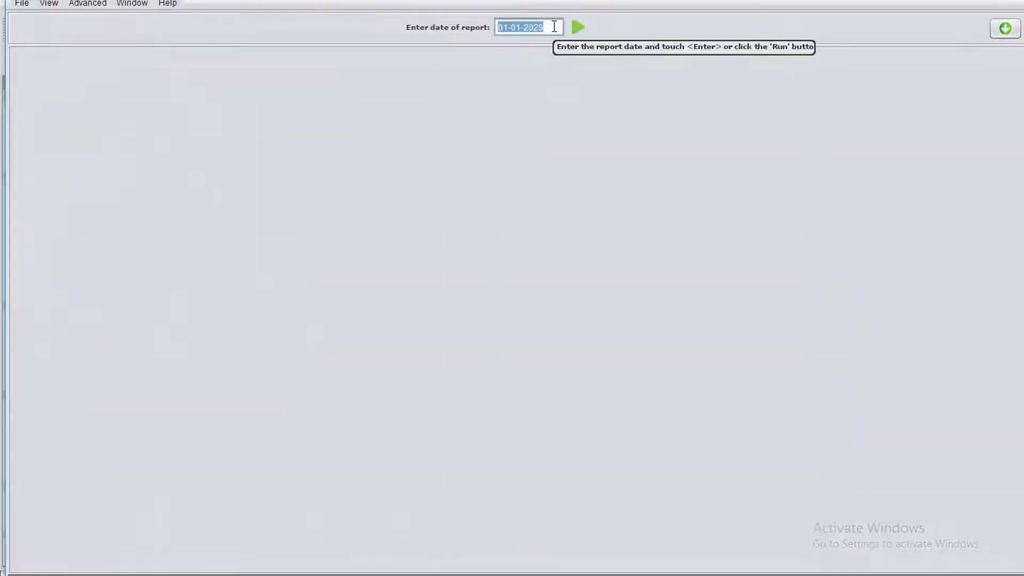
click(508, 23)
key(BackSpace)
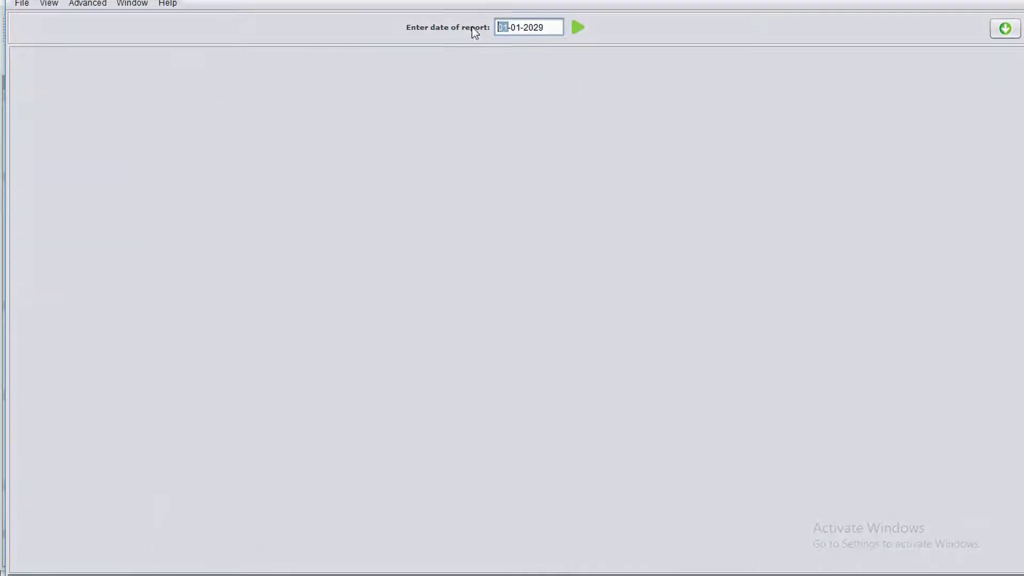
text(4)
click(579, 24)
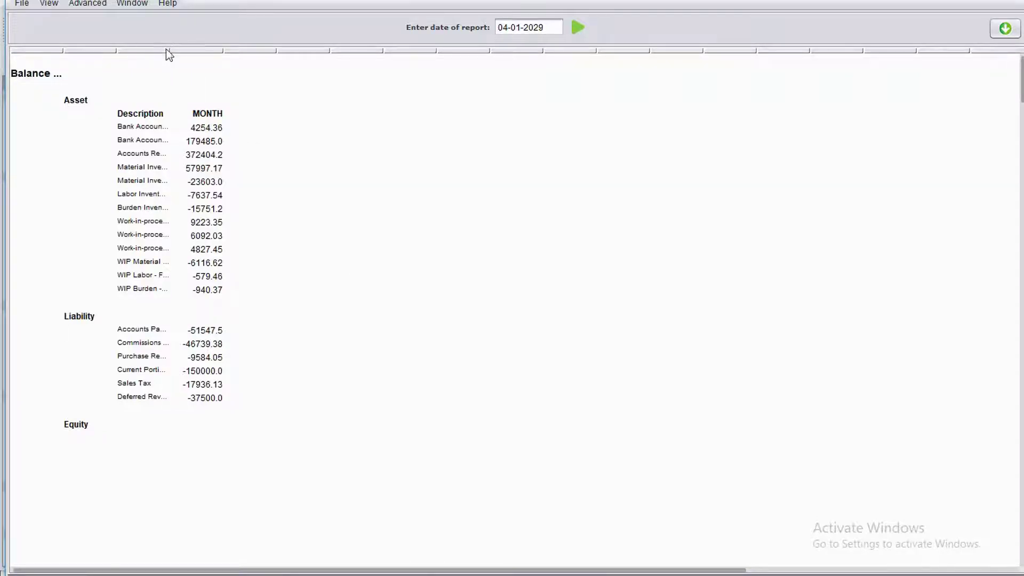
drag(167, 50, 252, 52)
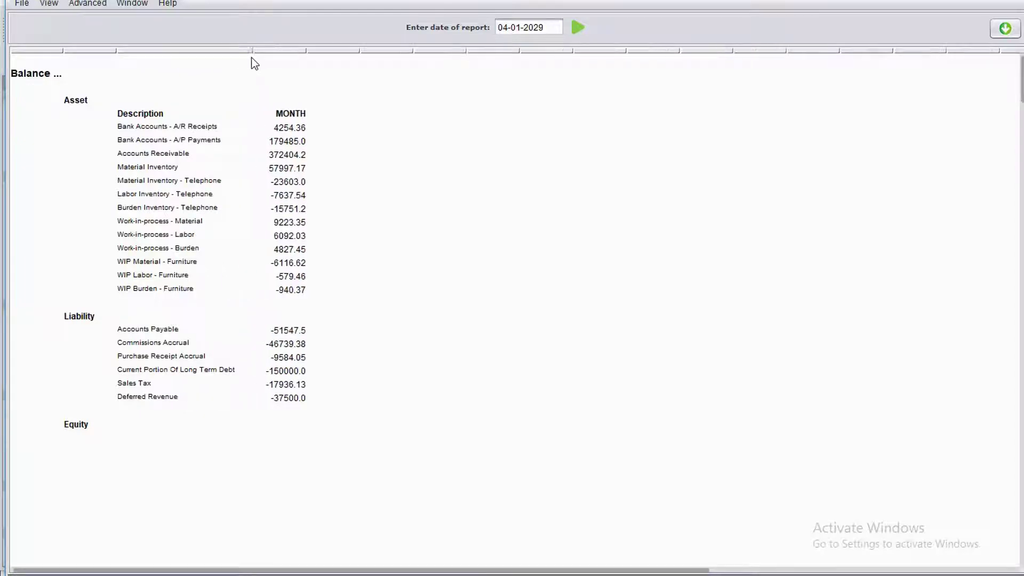
Drill down from the Material Inventory month figure to its GL transaction details, and close the drill-down windows
double_click(285, 168)
double_click(126, 31)
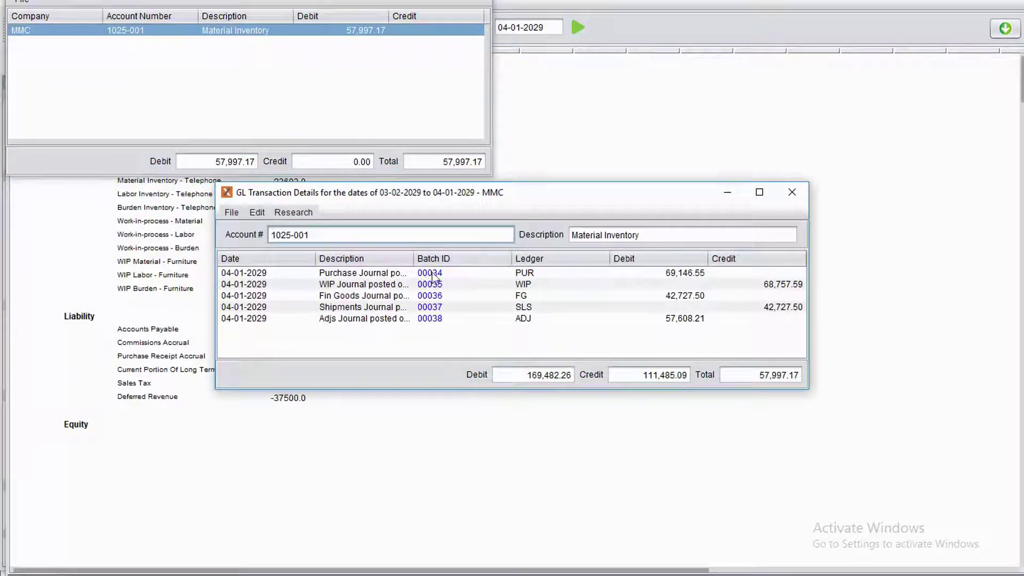
click(792, 192)
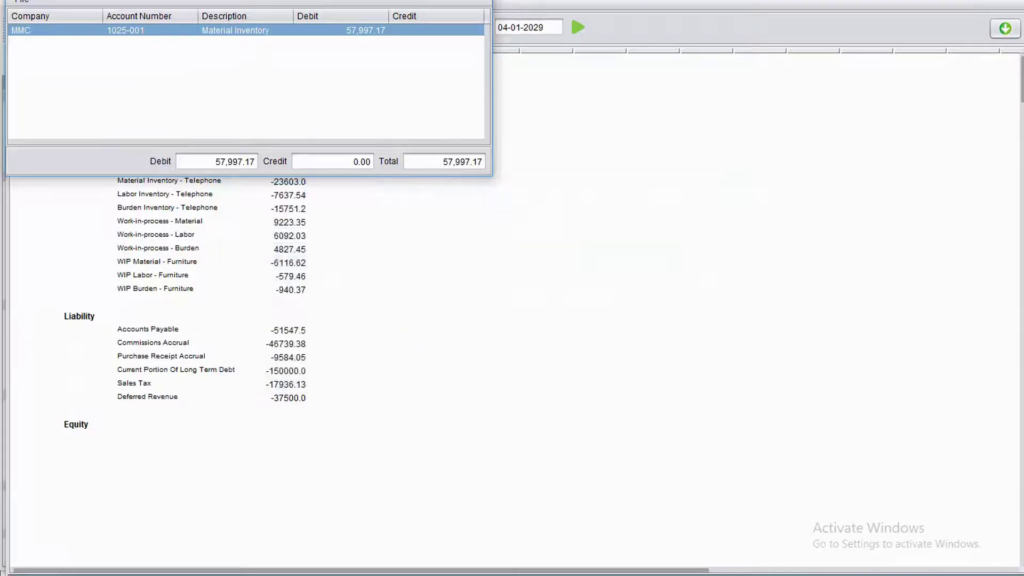
key(alt+F4)
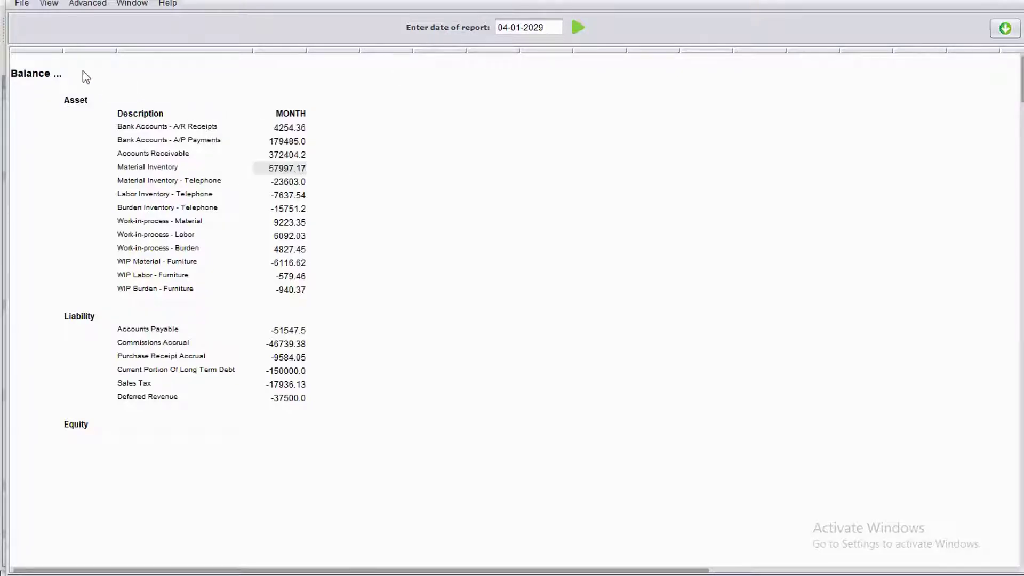
Return from the report output to the balance sheet's design grid
click(22, 3)
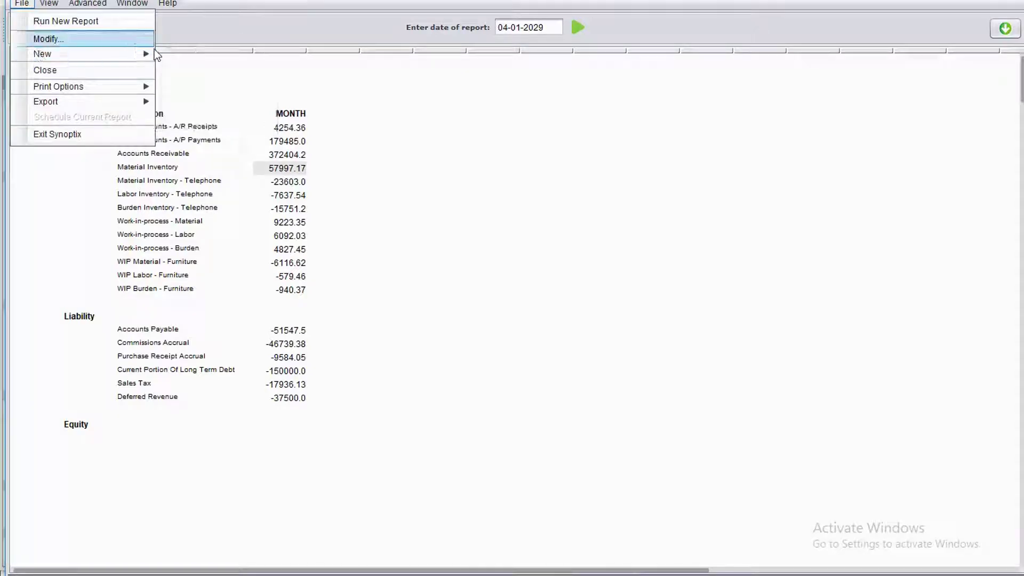
shift+click(350, 91)
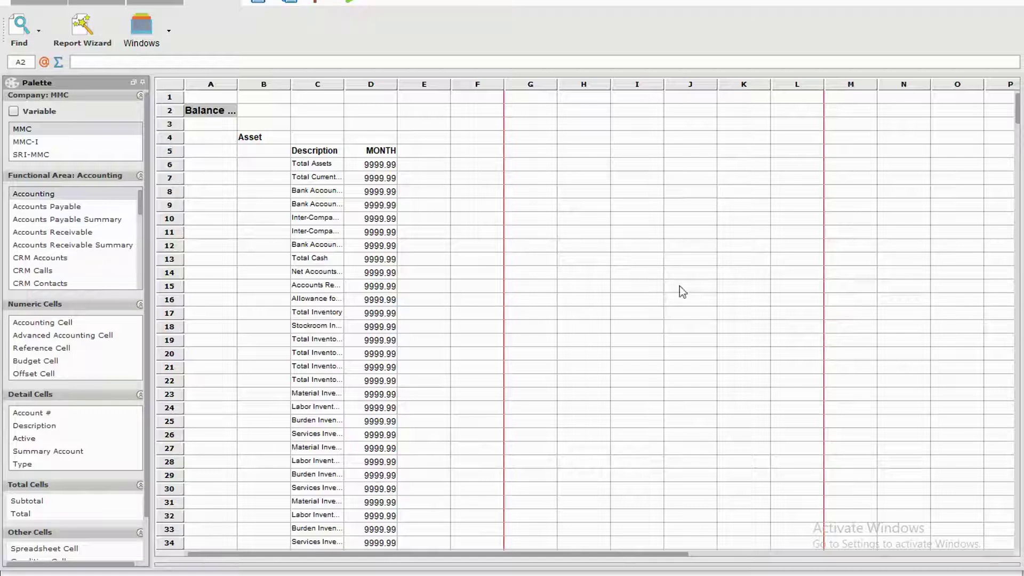
mouse_move(374, 153)
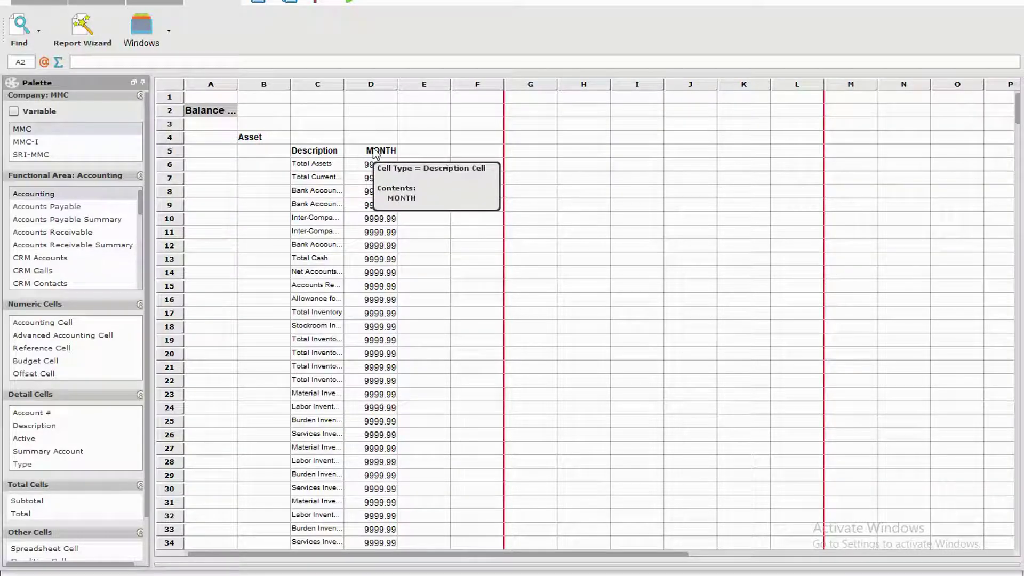
Set up dynamic columns for the MONTH figures, built by time with a negative time adjustment, and save the settings
click(374, 153)
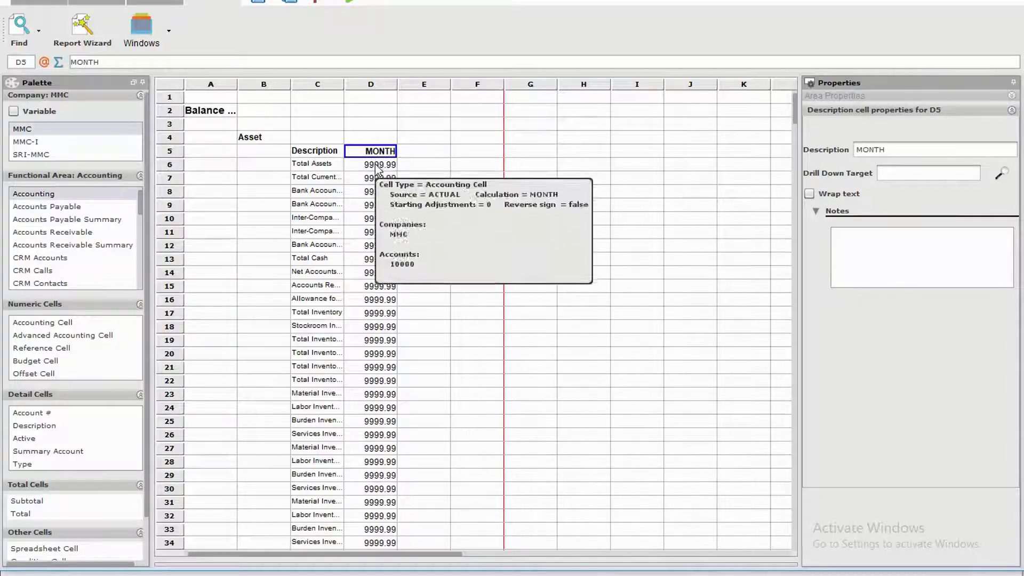
click(376, 165)
right_click(375, 163)
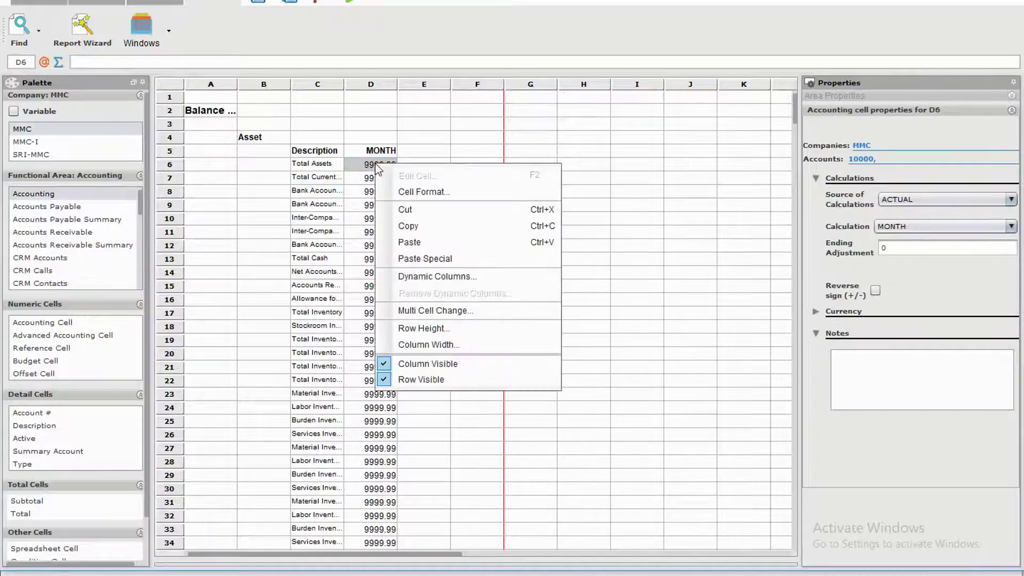
click(423, 277)
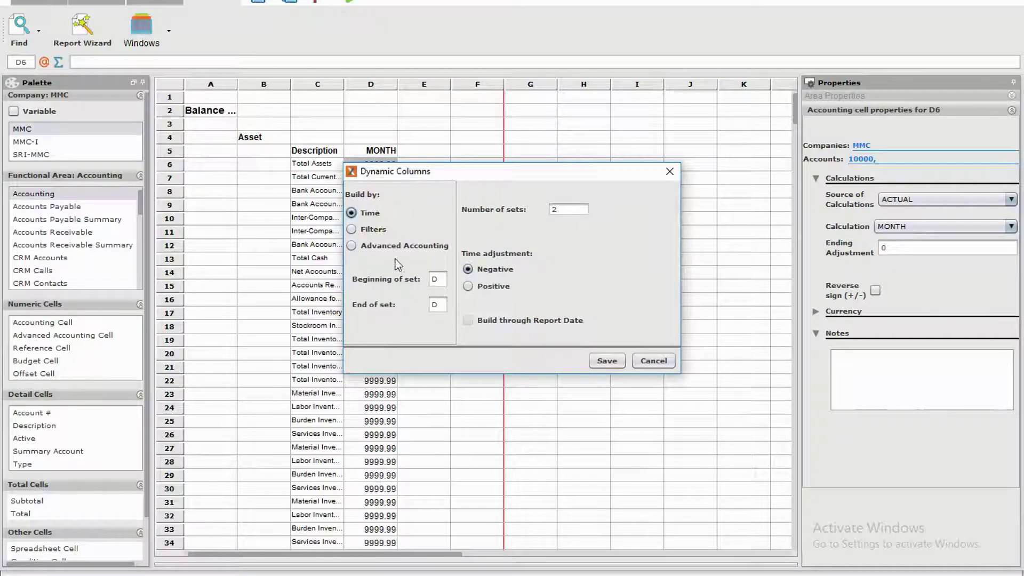
click(579, 210)
key(BackSpace)
text(6)
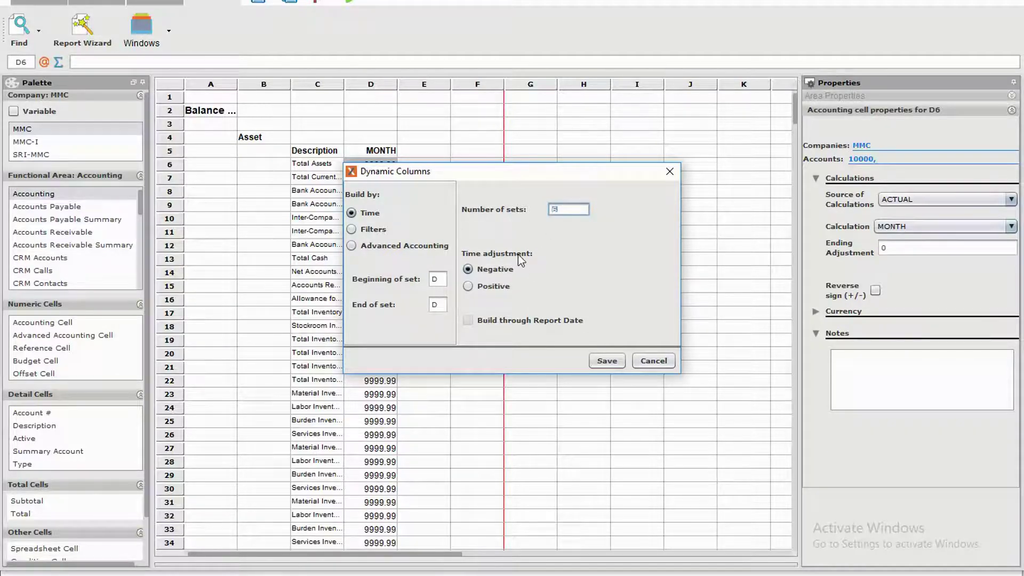
text(2)
click(605, 364)
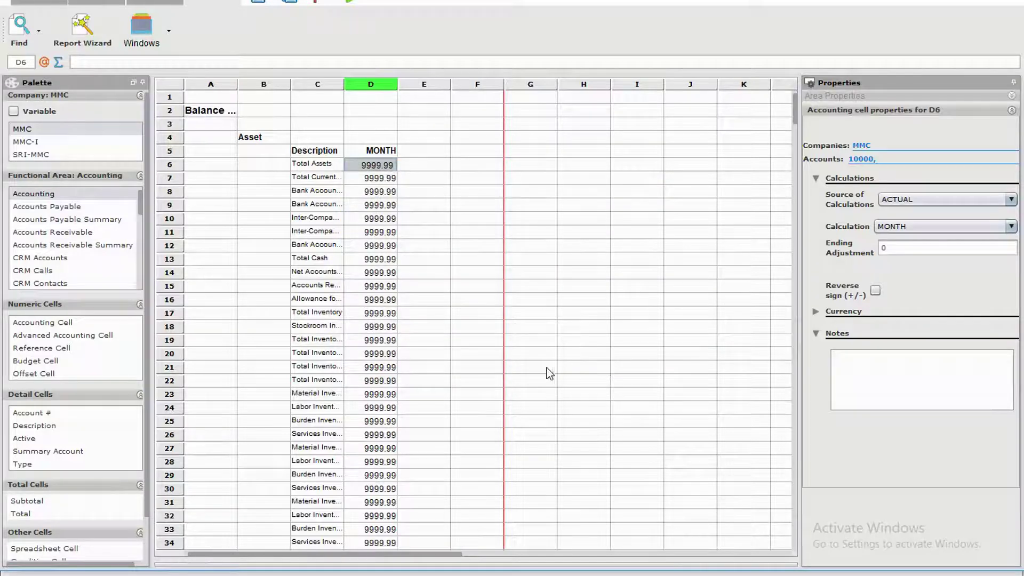
Run the balance sheet report with the dynamic month columns for the date 04-01-2029
mouse_move(372, 79)
click(351, 6)
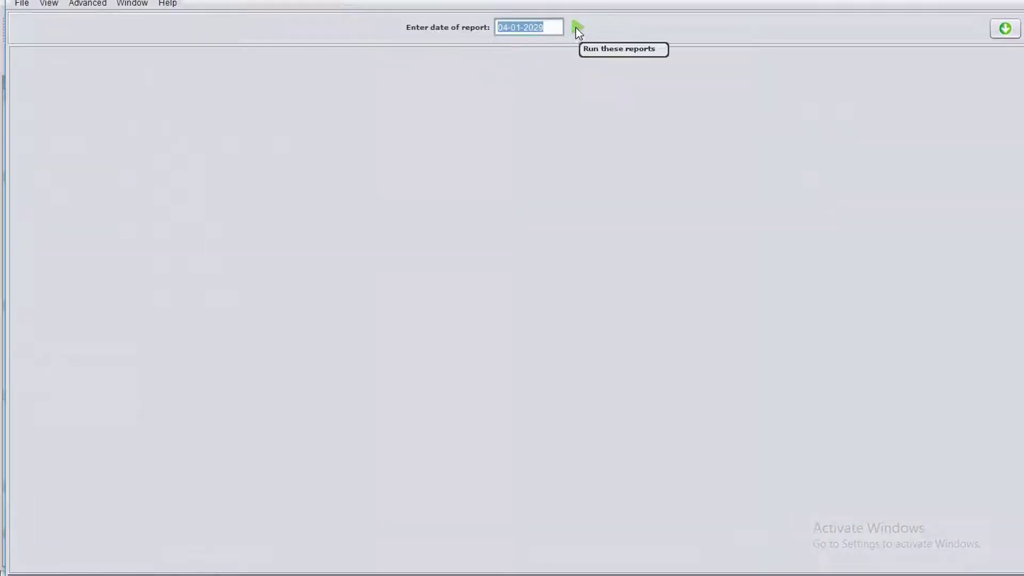
click(576, 28)
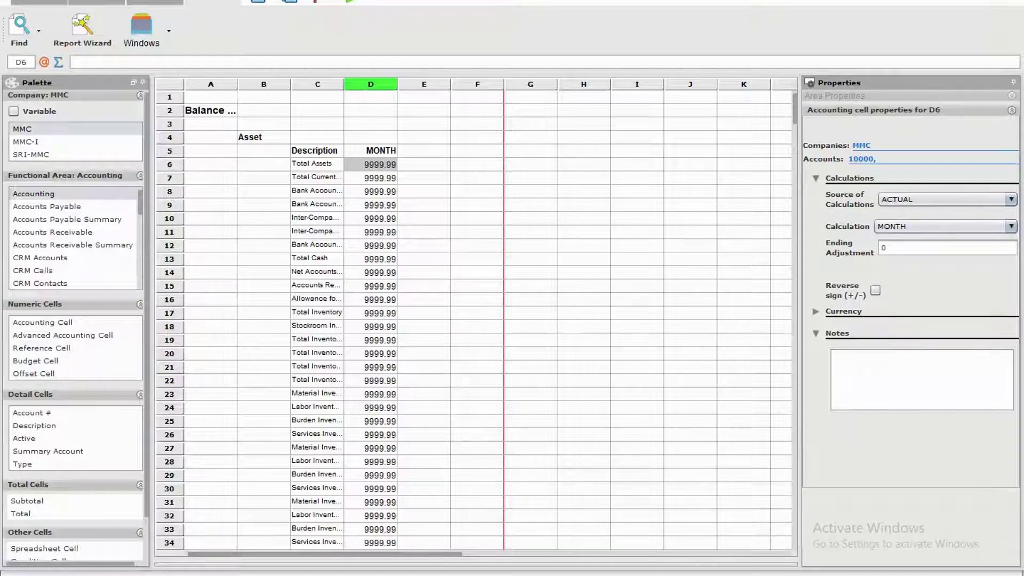
Close the report designer without saving the report and close the Synoptix launcher to return to the dashboard
key(alt+F4)
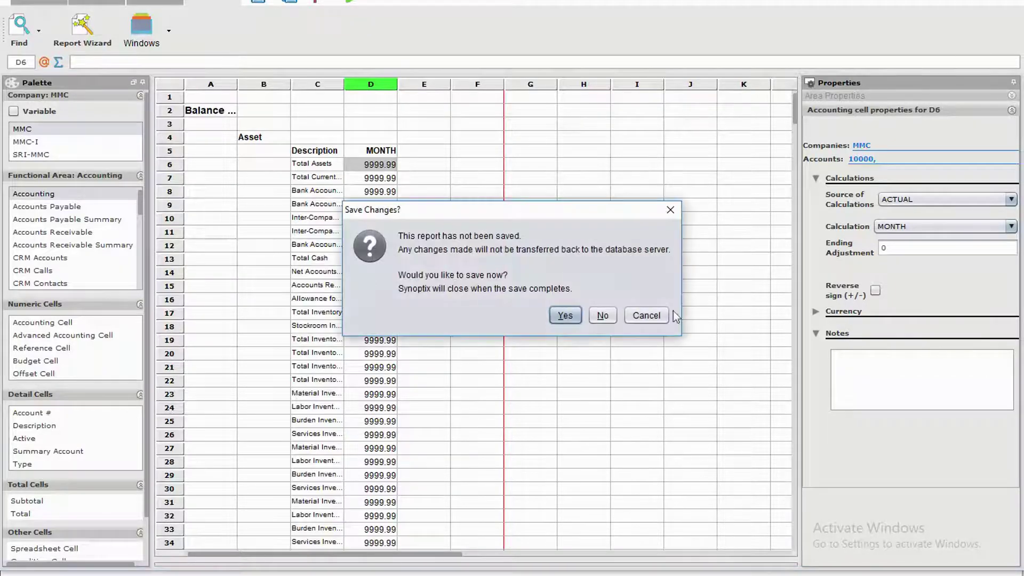
click(598, 316)
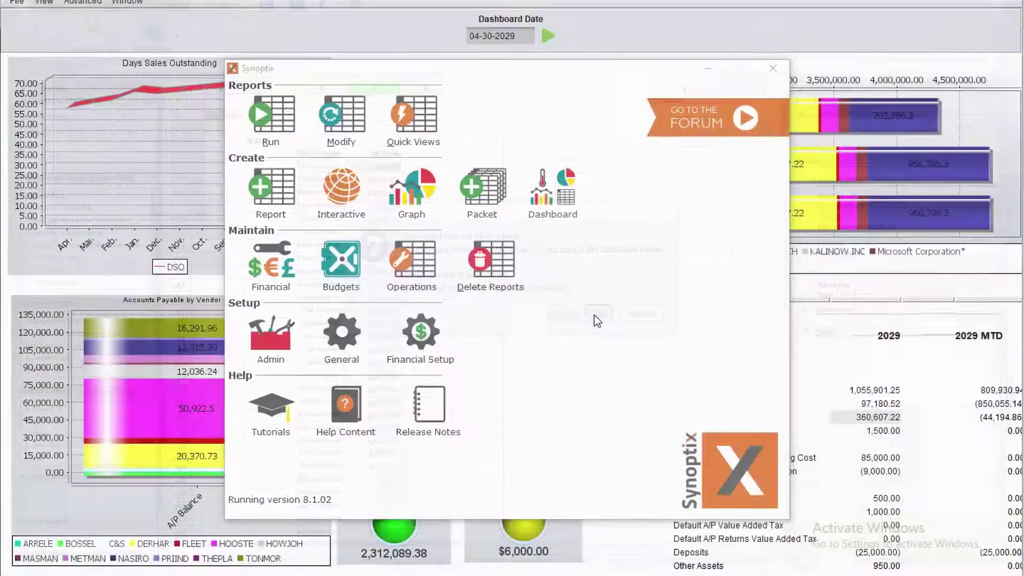
click(772, 69)
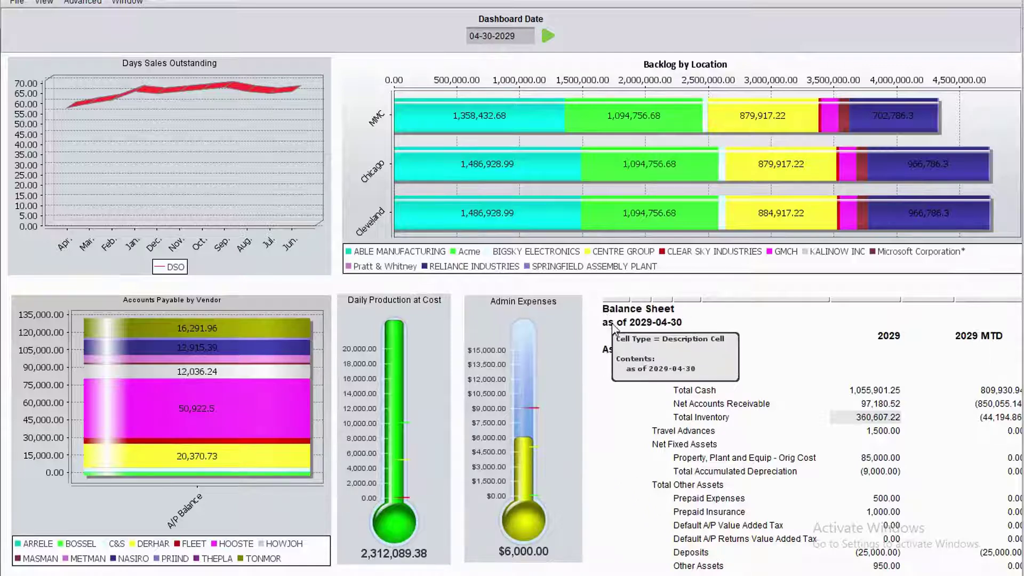
Drill the MMC backlog for ABLE MANUFACTURING to source and review the line items and header of its 346,557.96 sales order
mouse_move(299, 426)
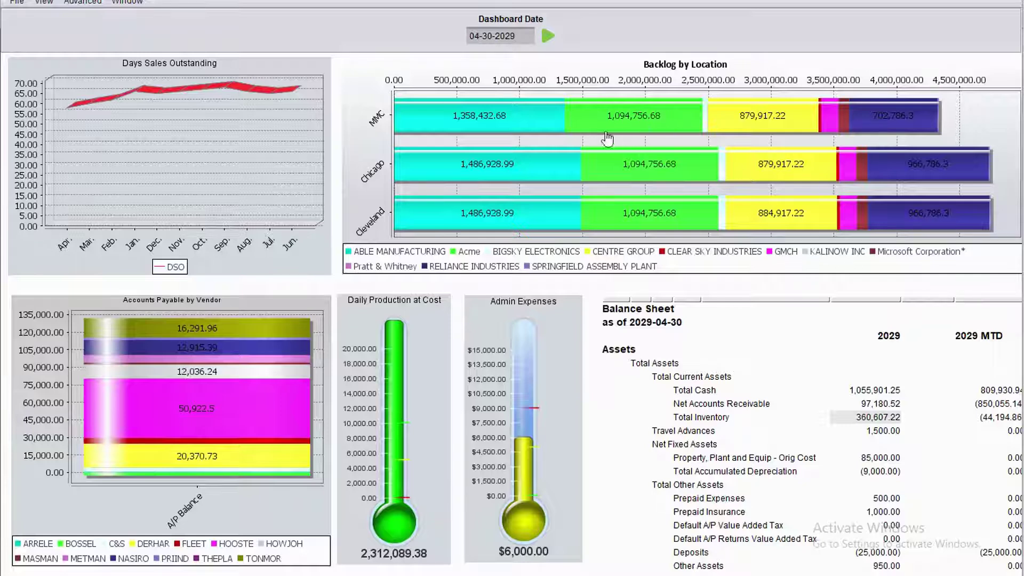
click(481, 114)
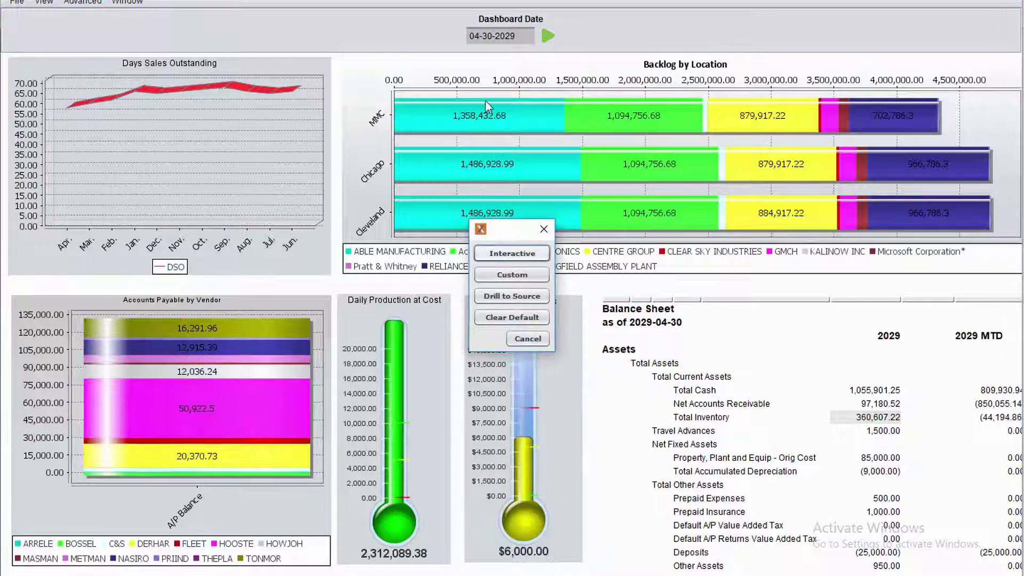
click(512, 297)
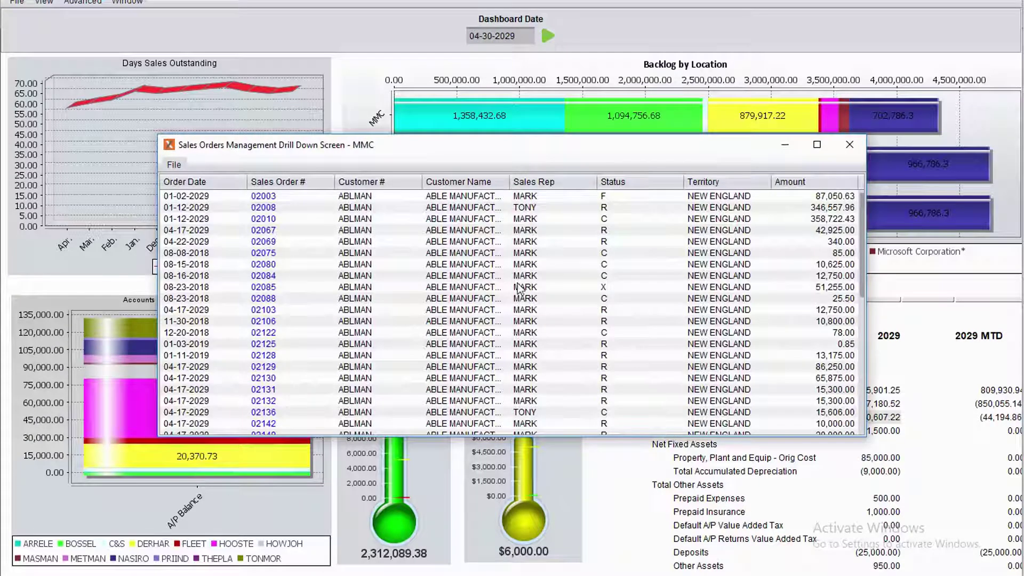
click(265, 207)
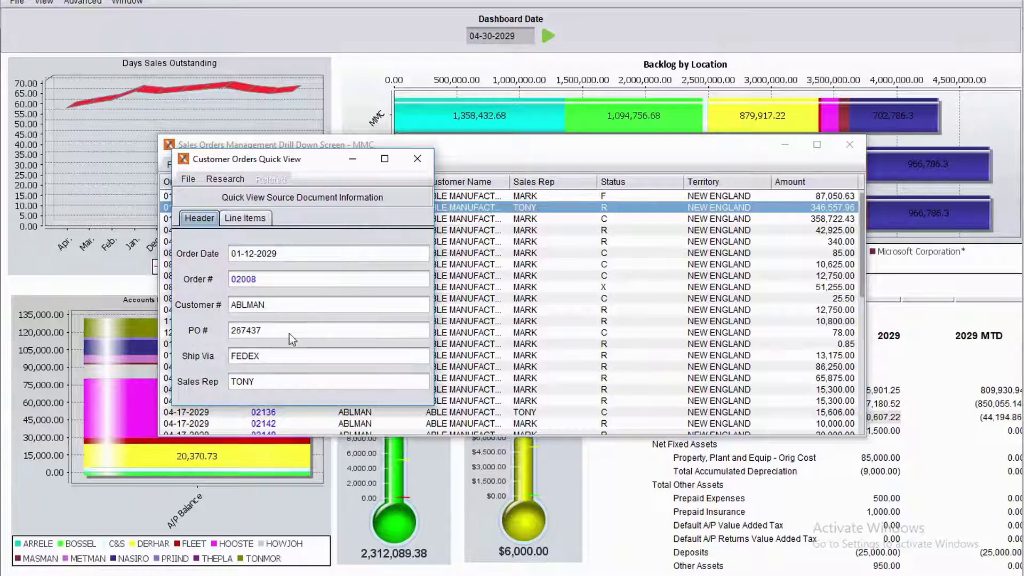
click(246, 218)
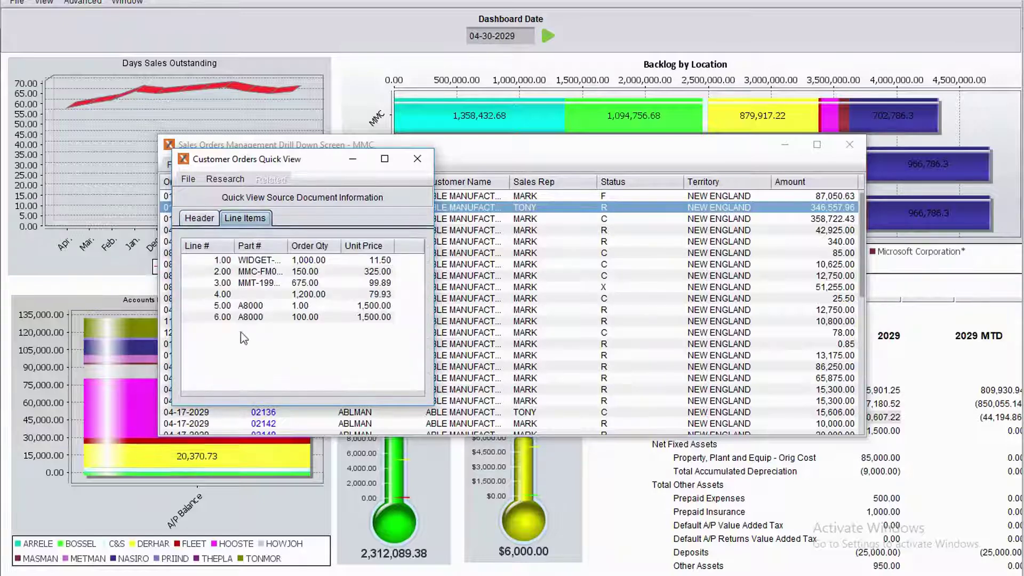
click(199, 219)
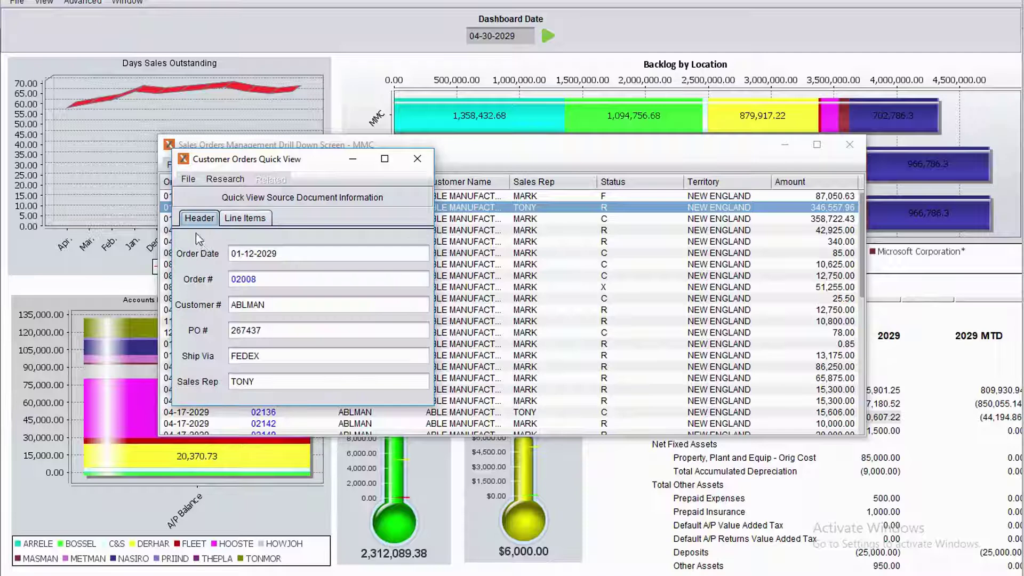
Open the sales order in Infor VISUAL's Customer Order Entry and show its Leadtime Lifecycle
shift+click(243, 277)
click(257, 282)
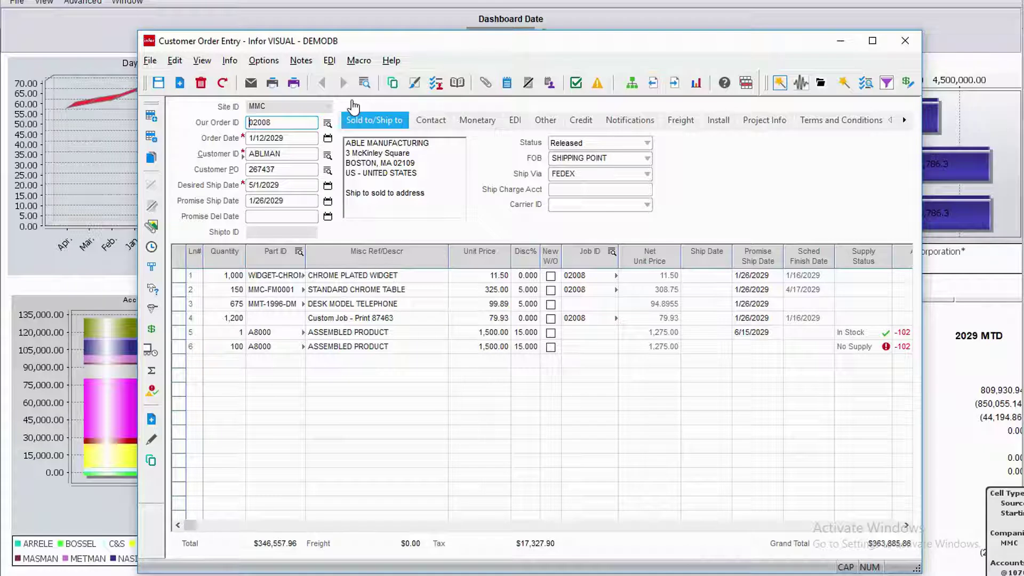
click(230, 62)
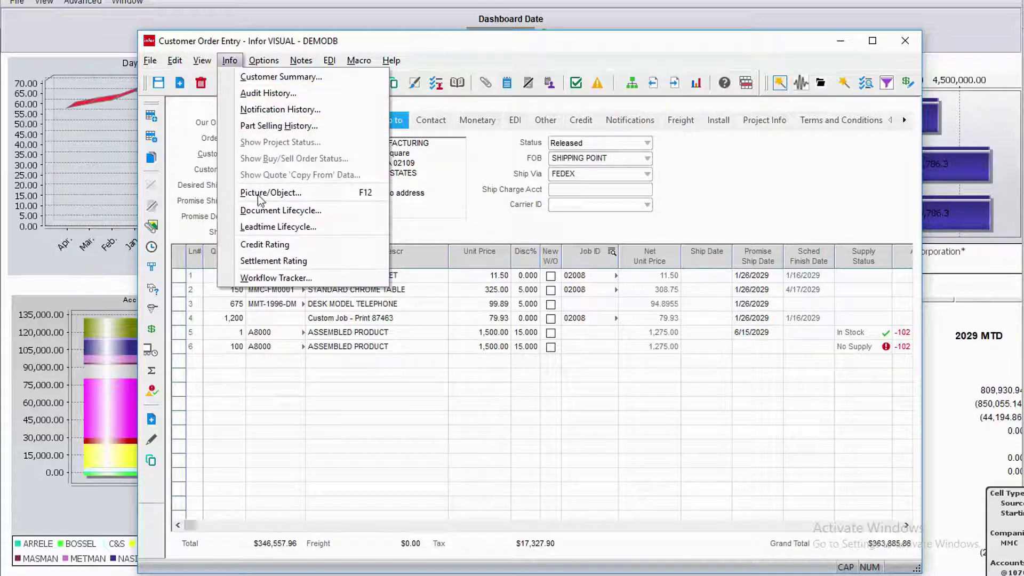
click(273, 227)
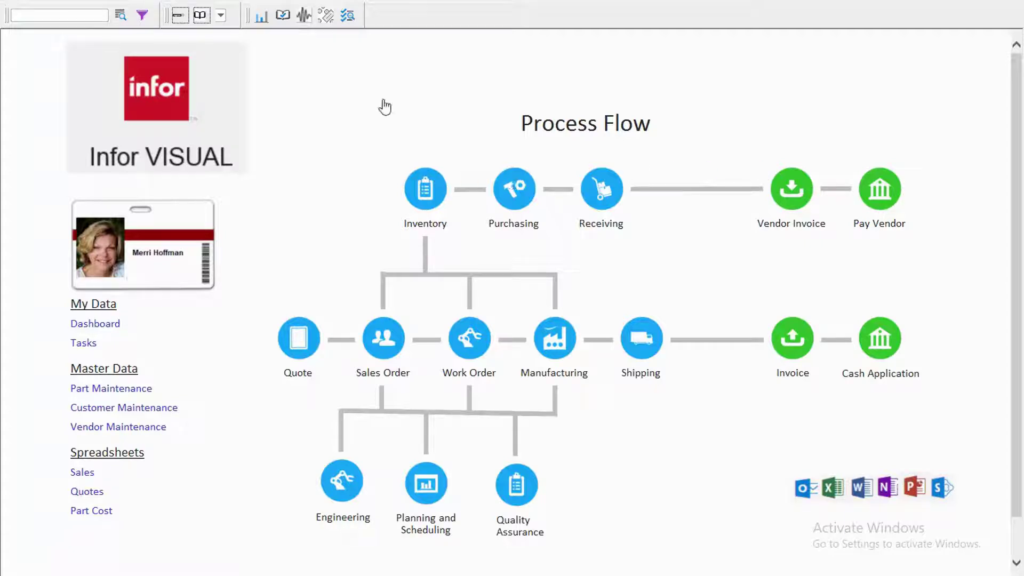
Start a payables invoice in Infor VISUAL's Invoice Entry for vendor PRIIND with invoice ID 12345
click(457, 2)
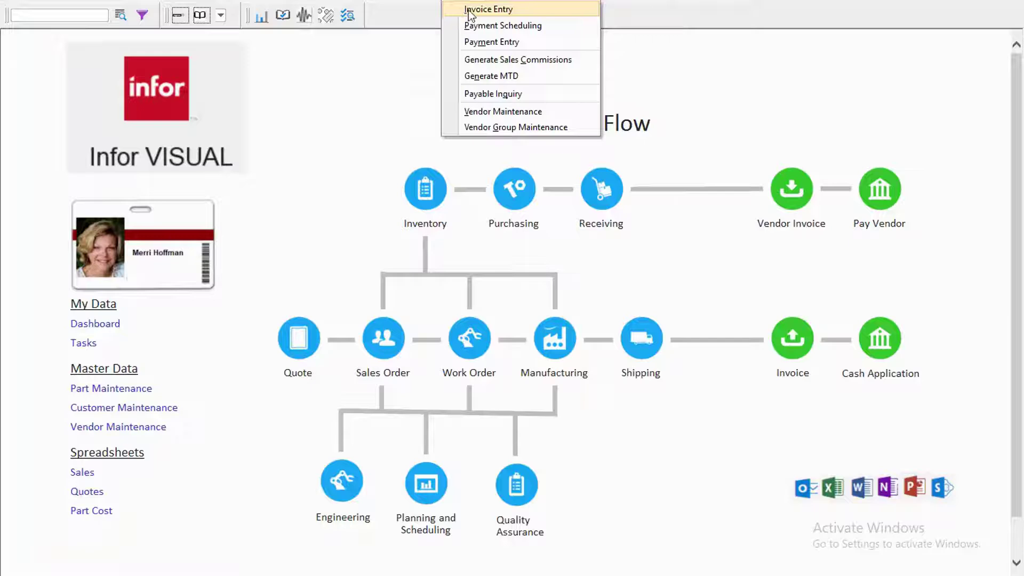
click(468, 9)
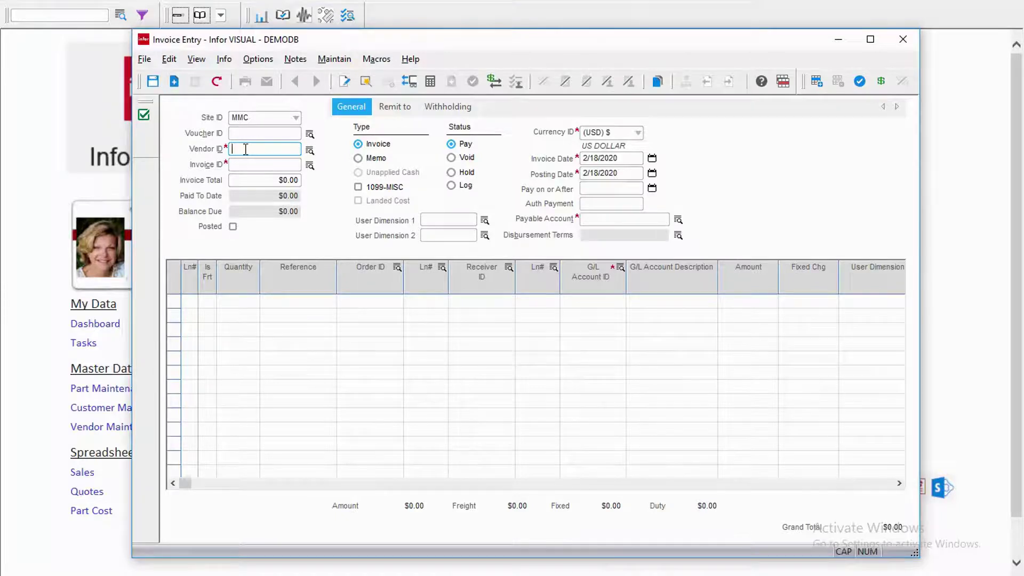
text(PR)
key(BackSpace)
key(BackSpace)
click(309, 153)
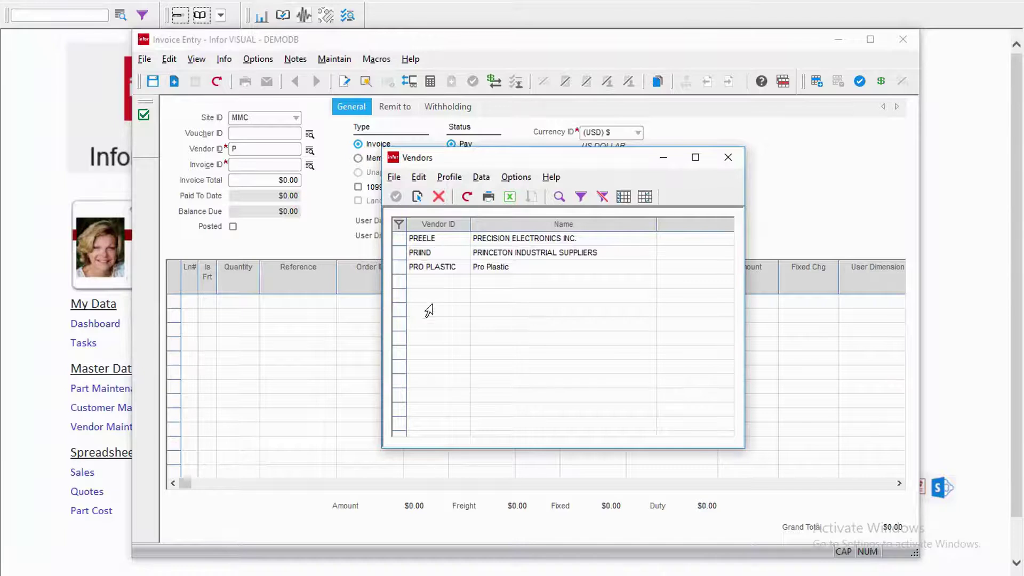
double_click(426, 254)
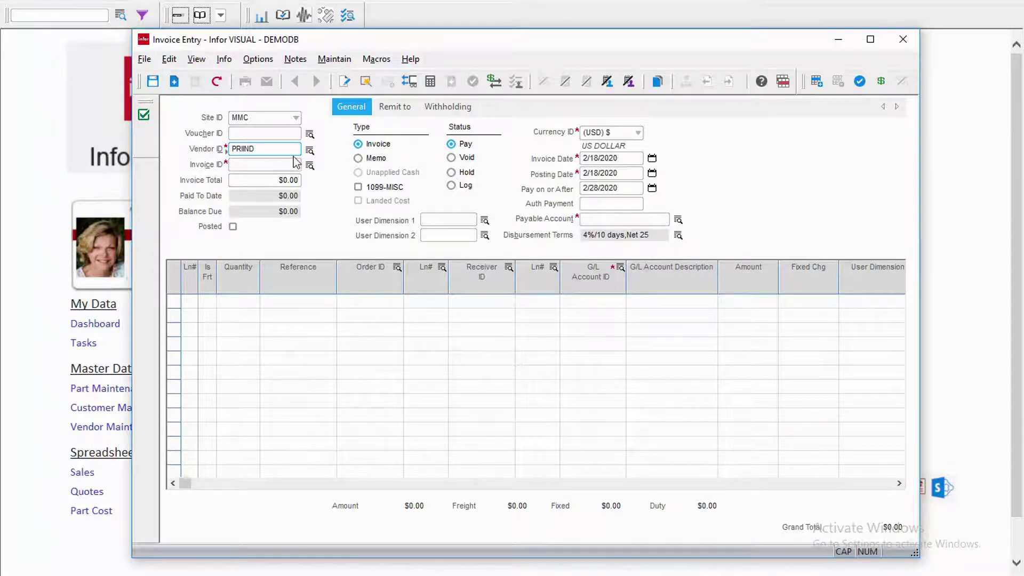
click(265, 166)
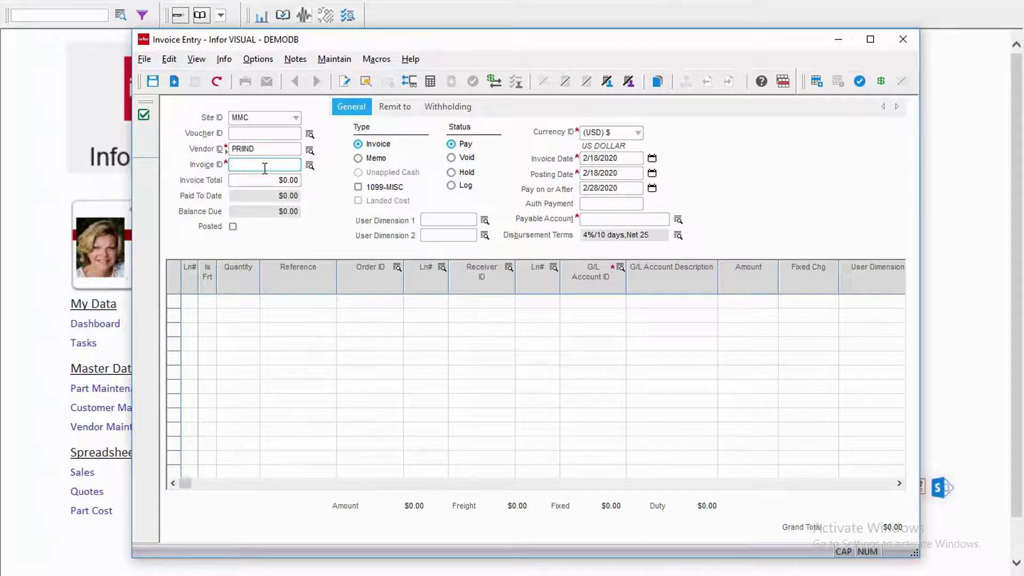
text(12345)
Add the purchase order receipt from the vendor's order eligible for invoicing and save the invoice
click(410, 83)
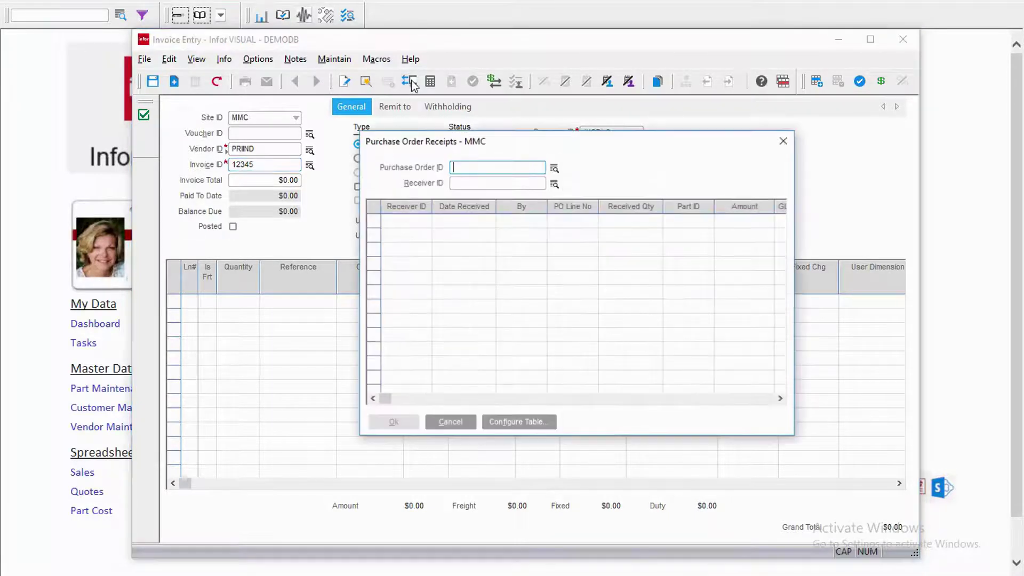
click(555, 168)
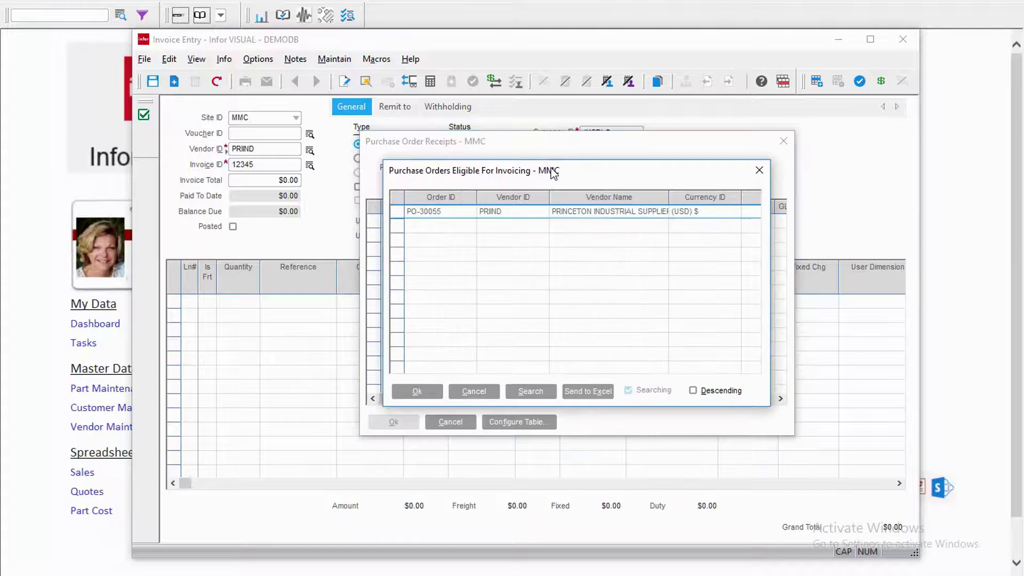
double_click(414, 216)
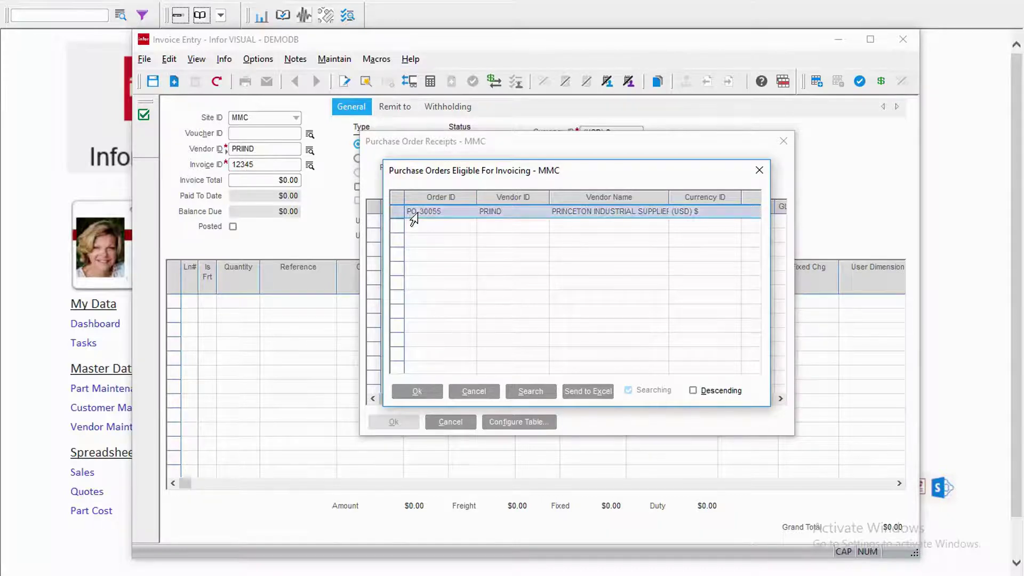
click(388, 224)
double_click(387, 224)
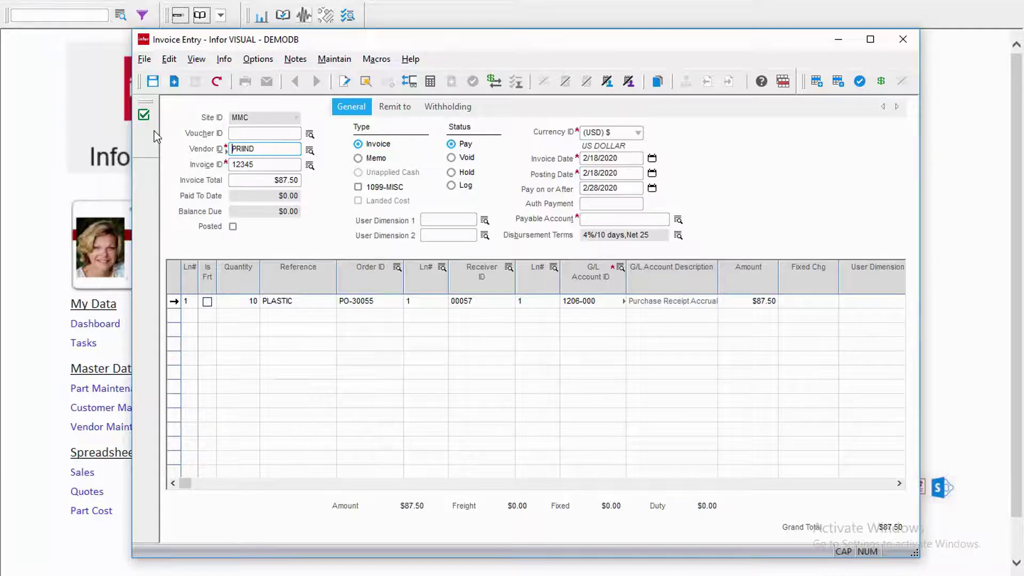
click(153, 83)
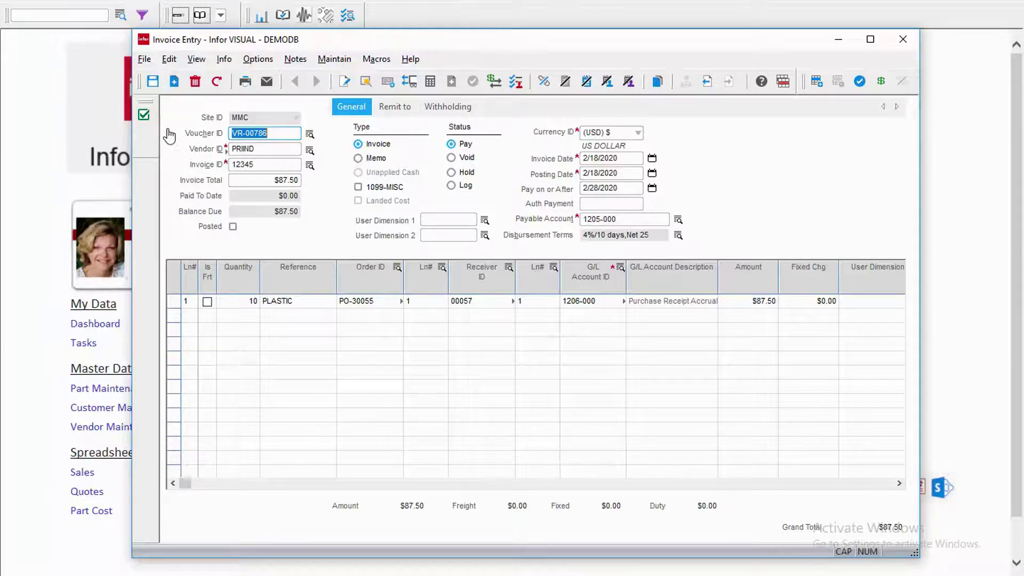
Open Payment Scheduling from the invoice, select the row of invoice 12345 and widen the Terms column to show the full terms
click(144, 117)
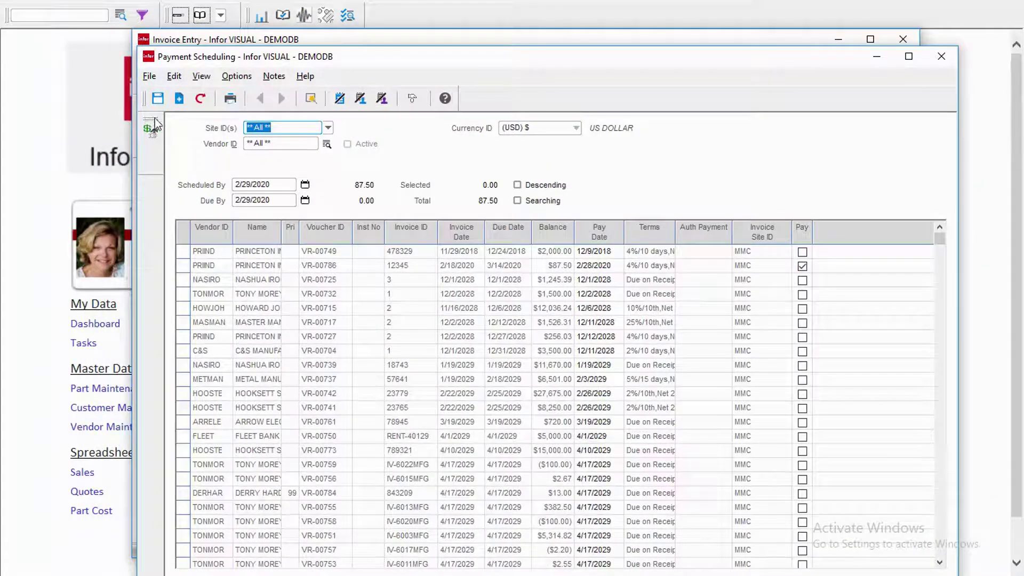
click(181, 270)
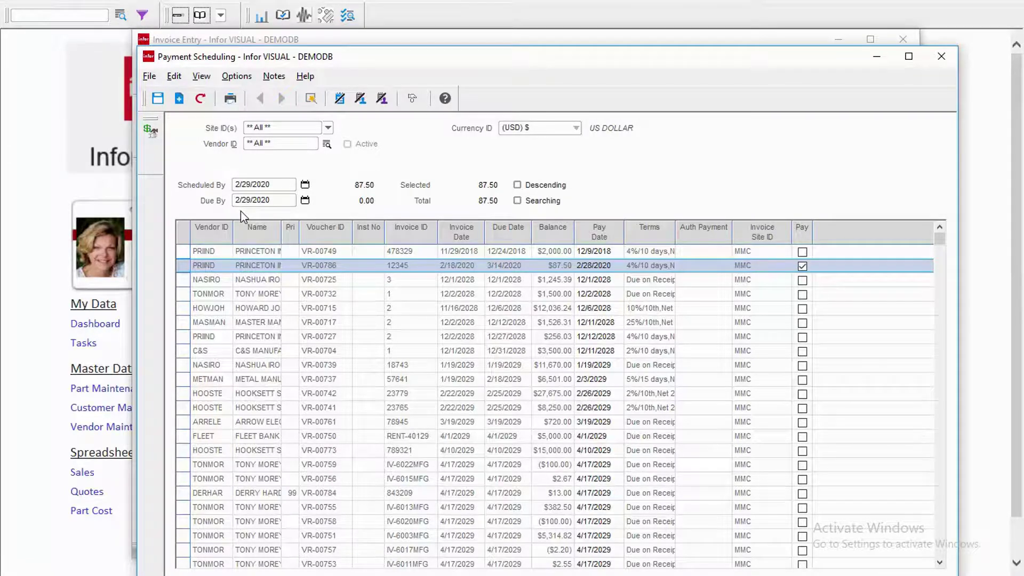
drag(675, 235, 721, 235)
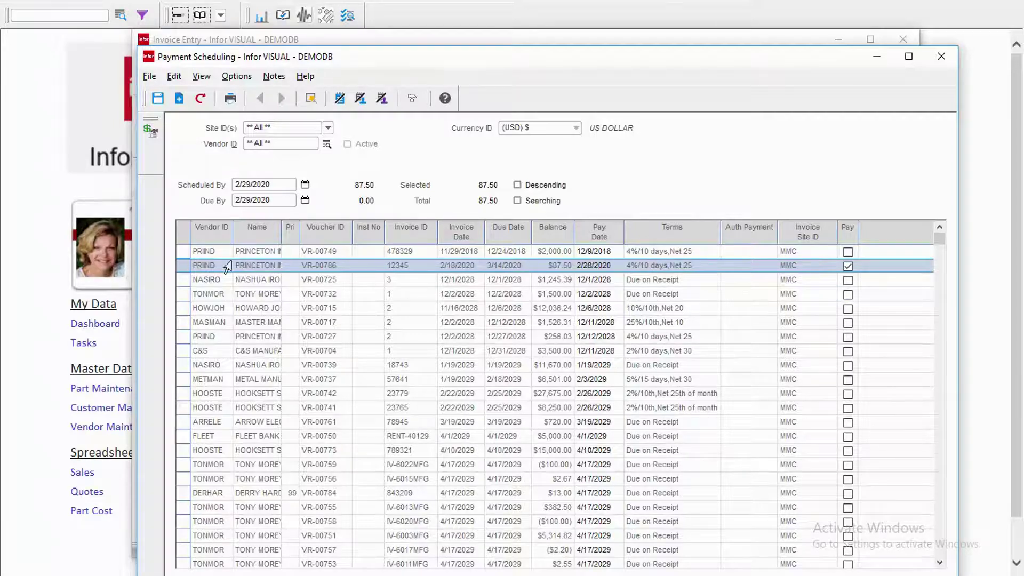
Set the scheduled payment of invoice 12345 to hold status and return it to pay status
right_click(186, 271)
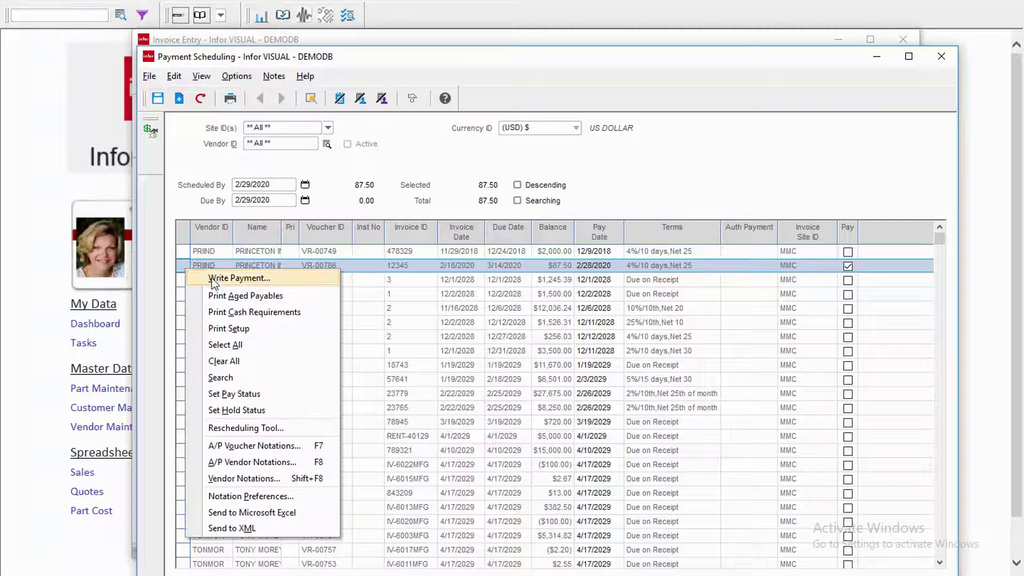
click(244, 411)
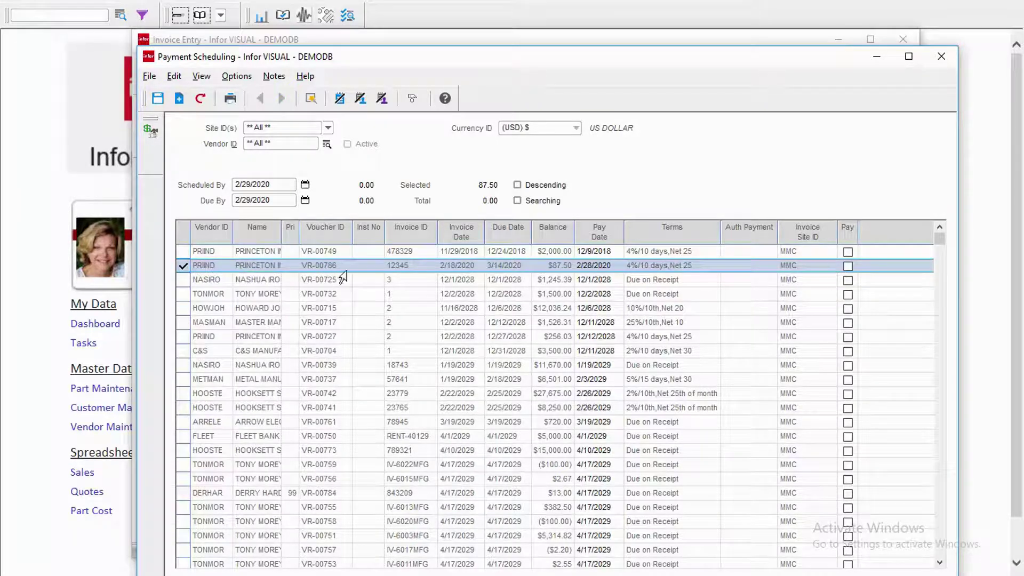
right_click(183, 269)
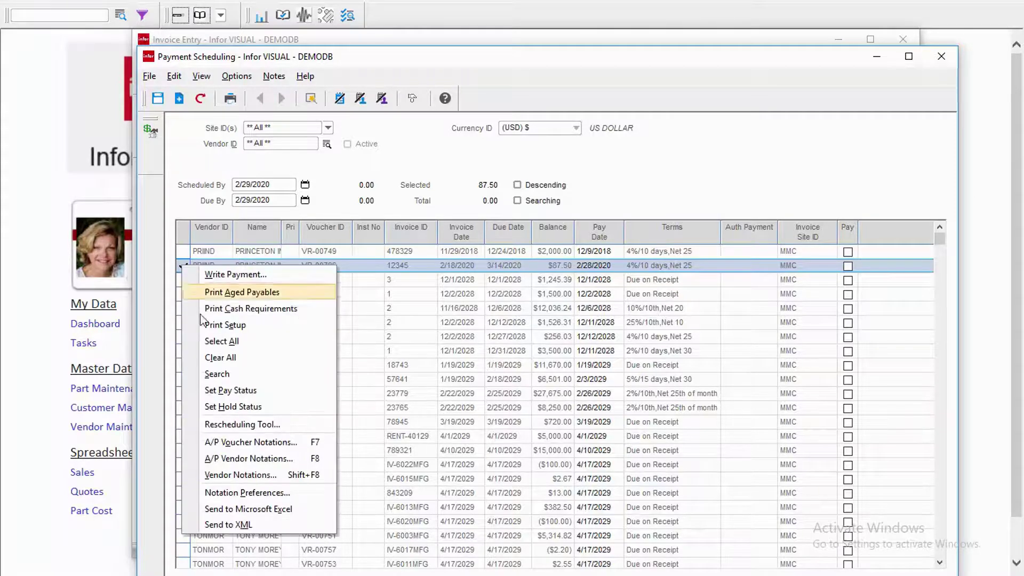
click(230, 390)
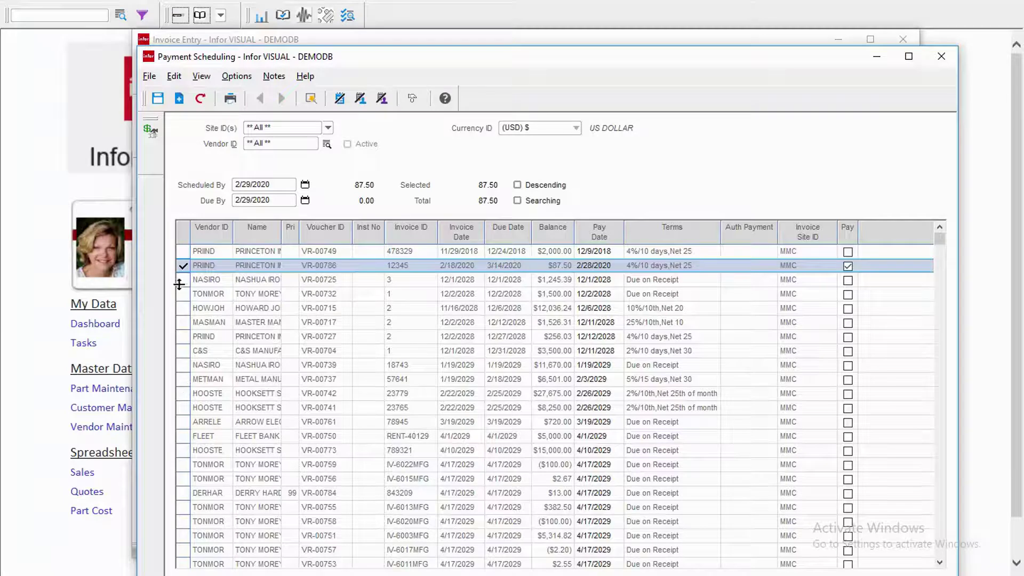
Select the scheduled invoices from the first row through the FLEET BANK row and view the actions available for them
click(185, 252)
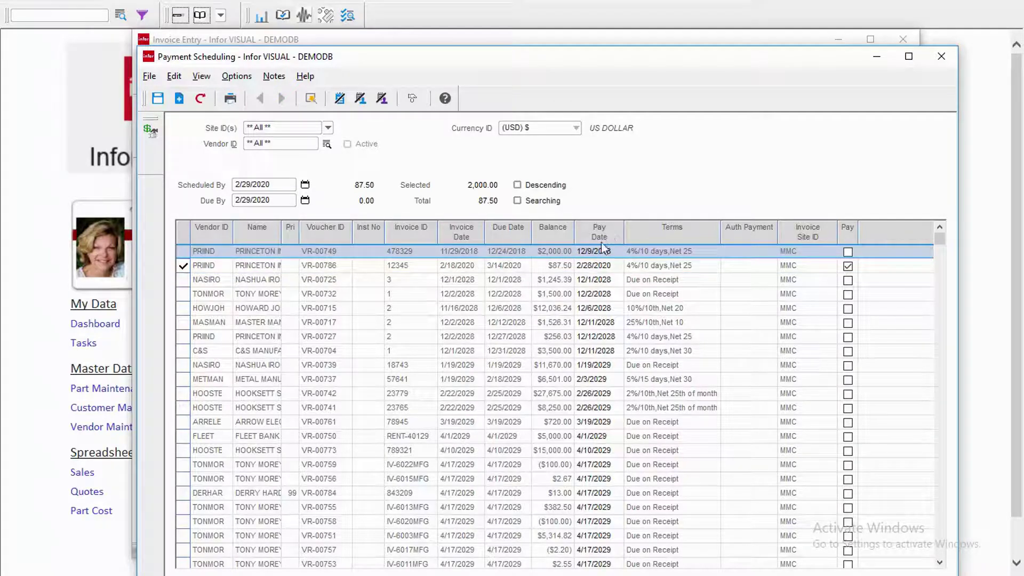
ctrl+click(184, 437)
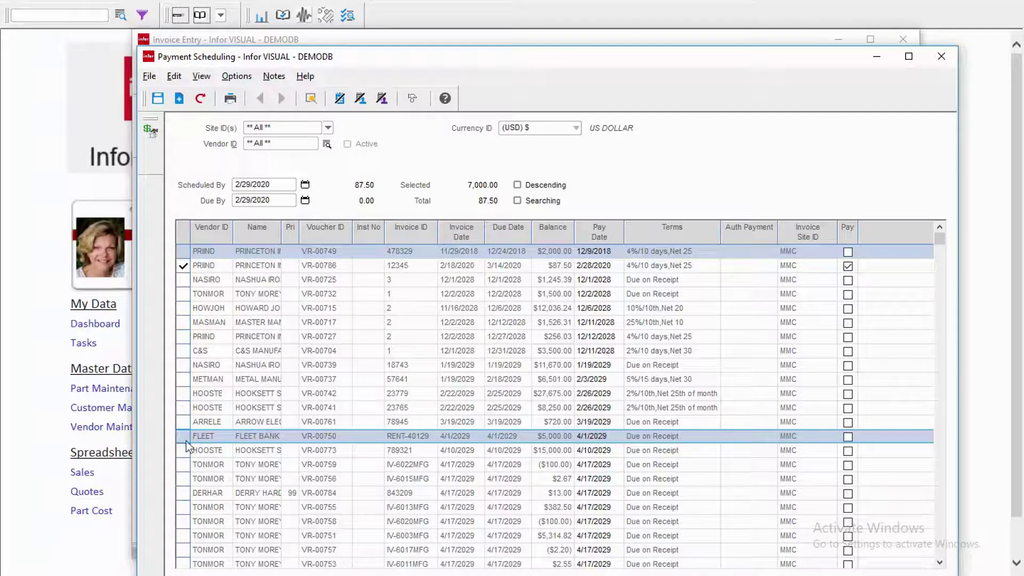
shift+click(183, 254)
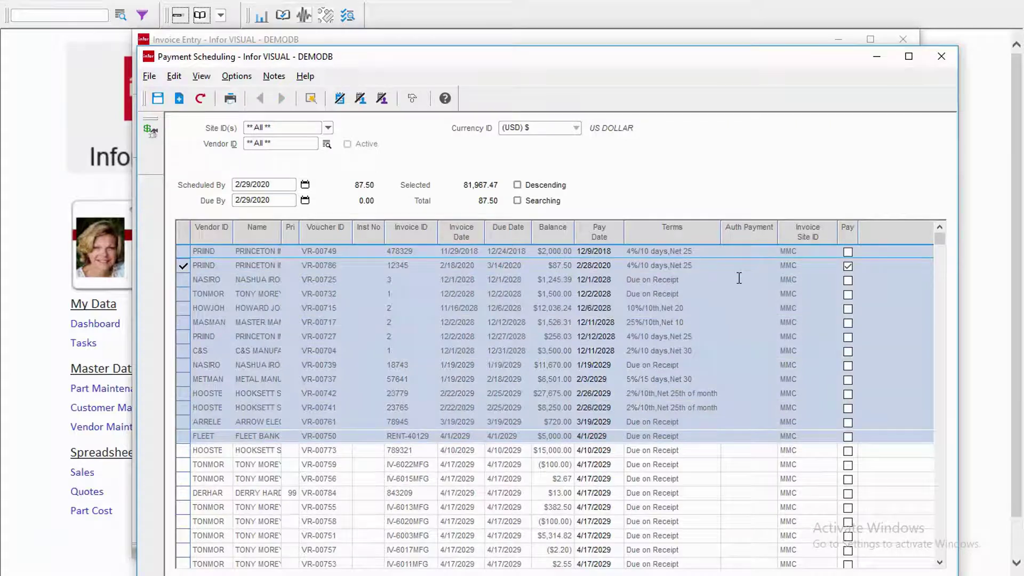
right_click(182, 350)
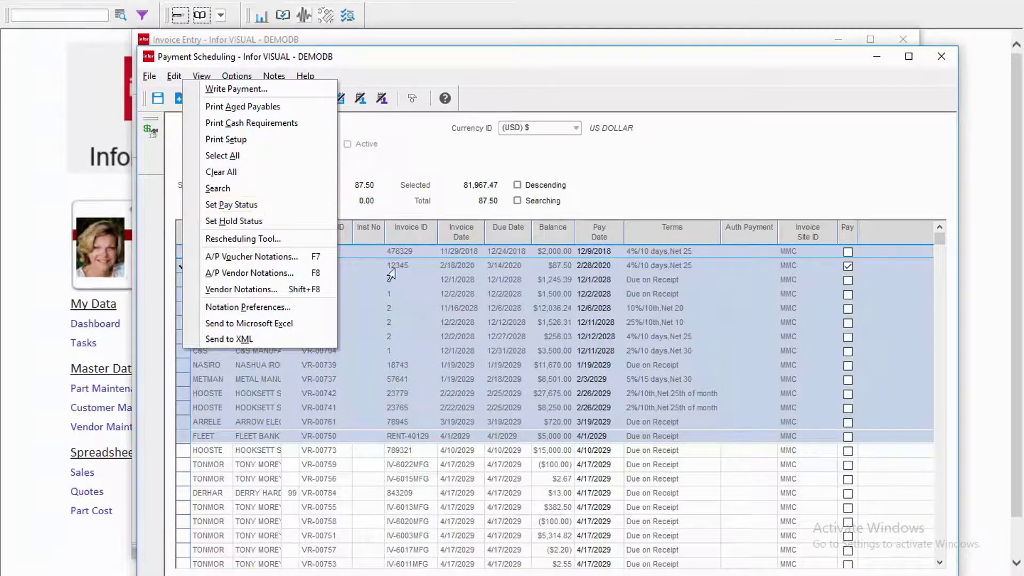
click(790, 177)
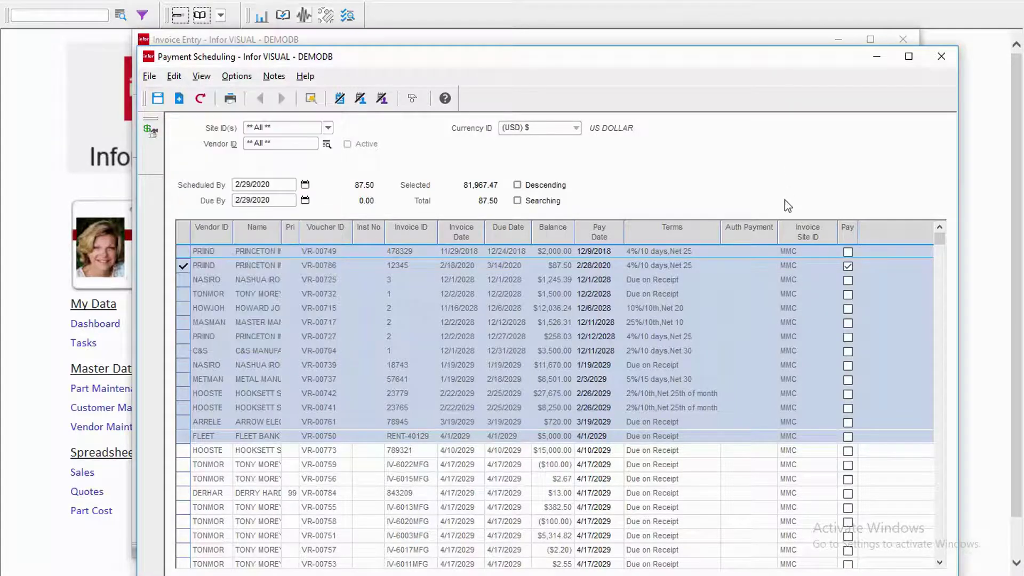
Save the payment schedule and look over its print and export options
click(157, 100)
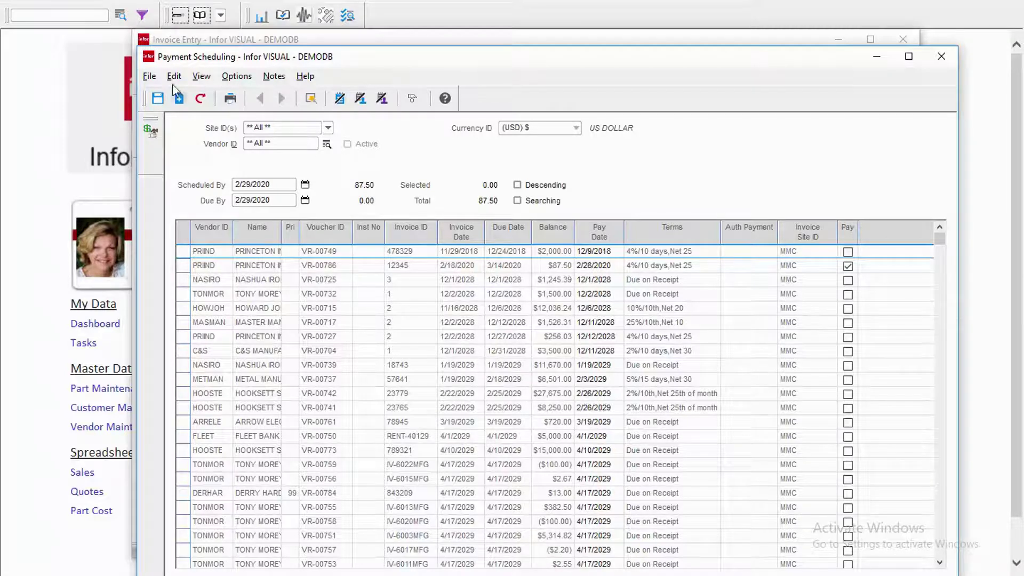
click(150, 77)
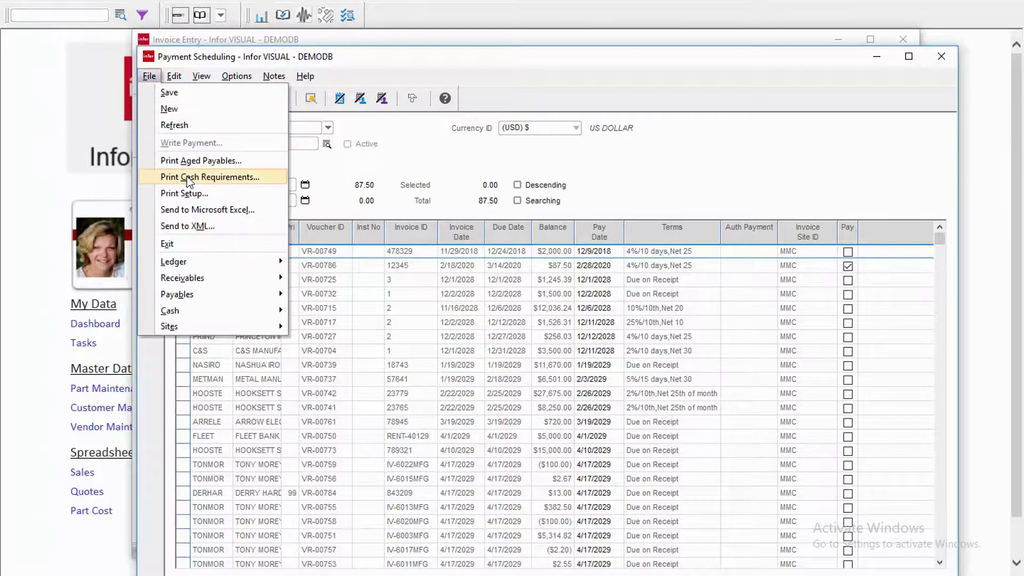
click(172, 78)
click(172, 79)
click(163, 86)
click(151, 79)
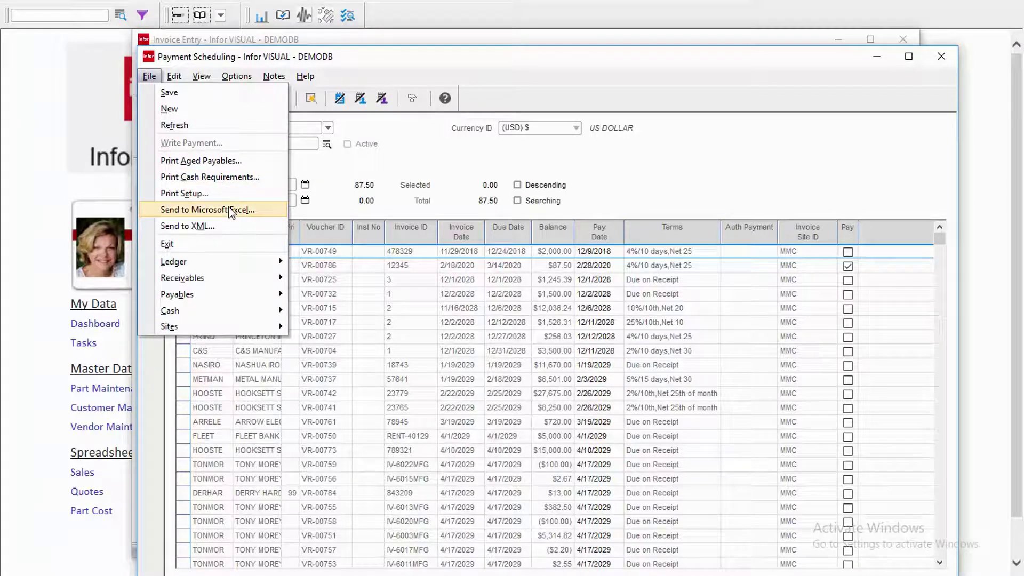
click(434, 59)
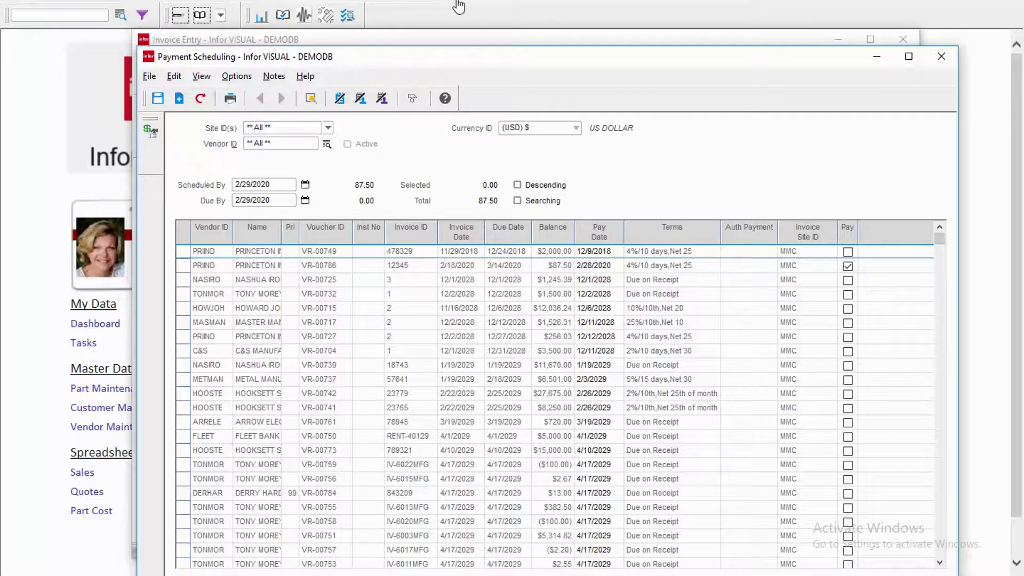
Open Payment Entry from the schedule and generate A/P payments in USD from bank account BankBos with output type Check
click(153, 134)
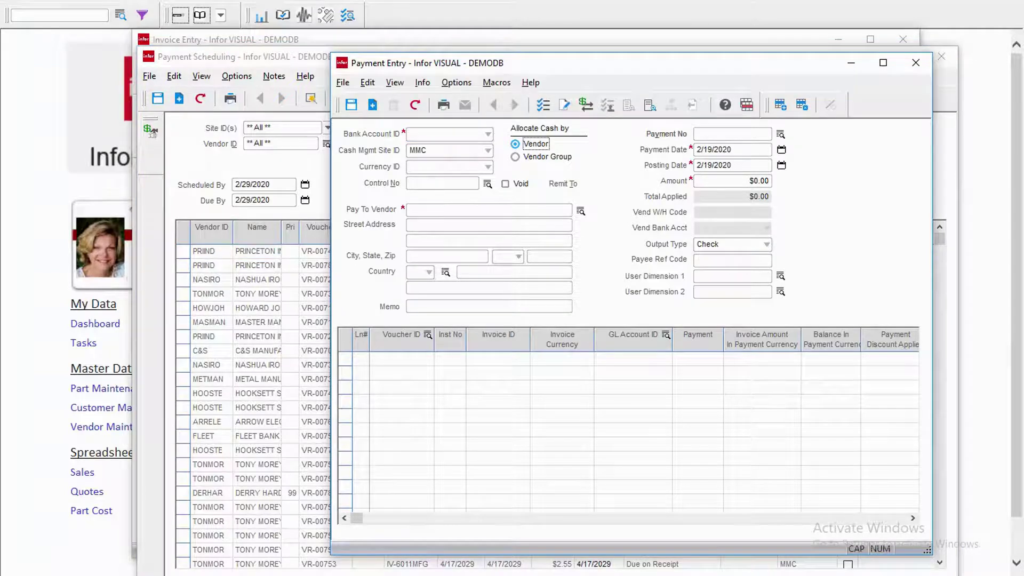
click(341, 84)
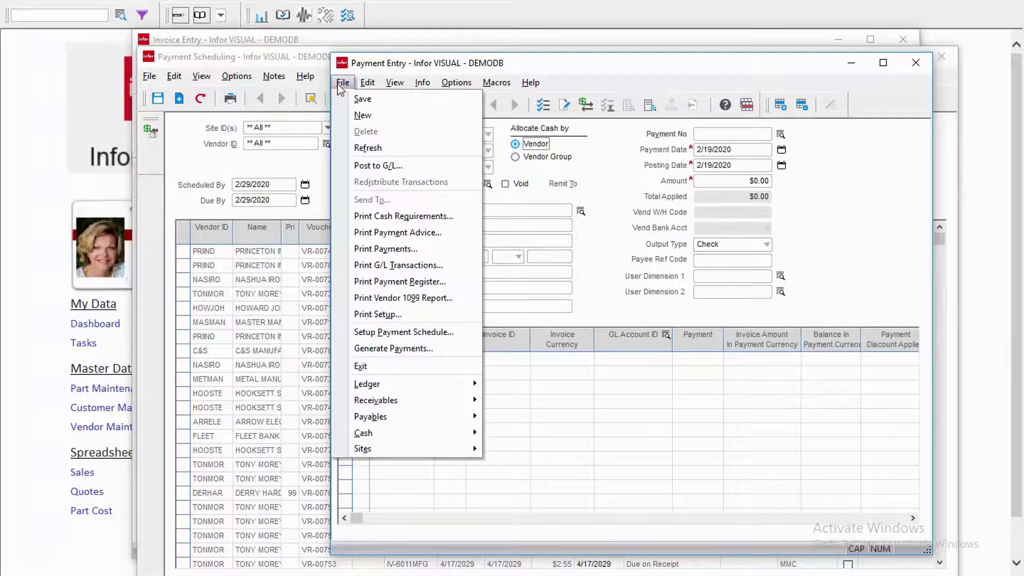
click(407, 351)
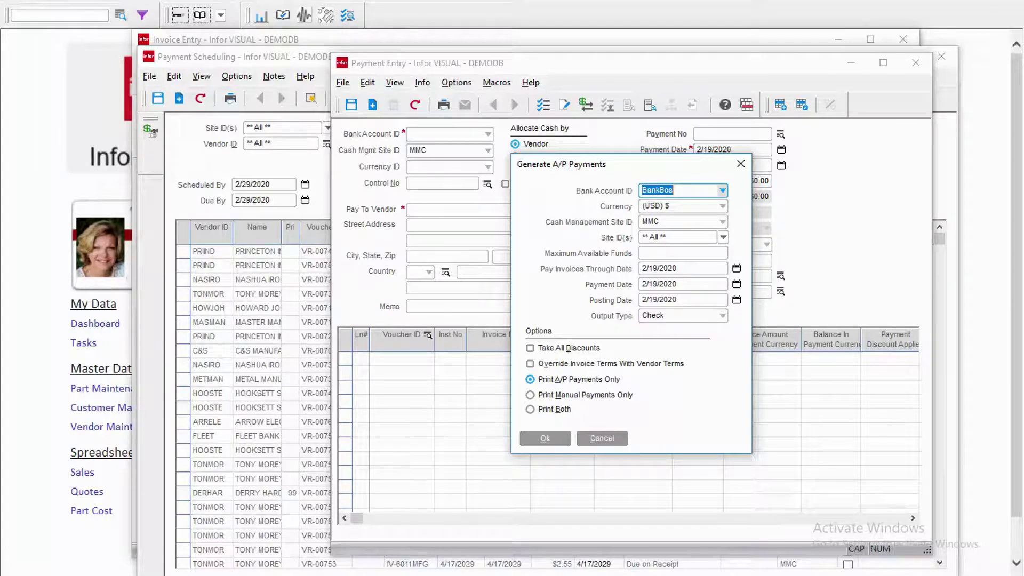
key(Return)
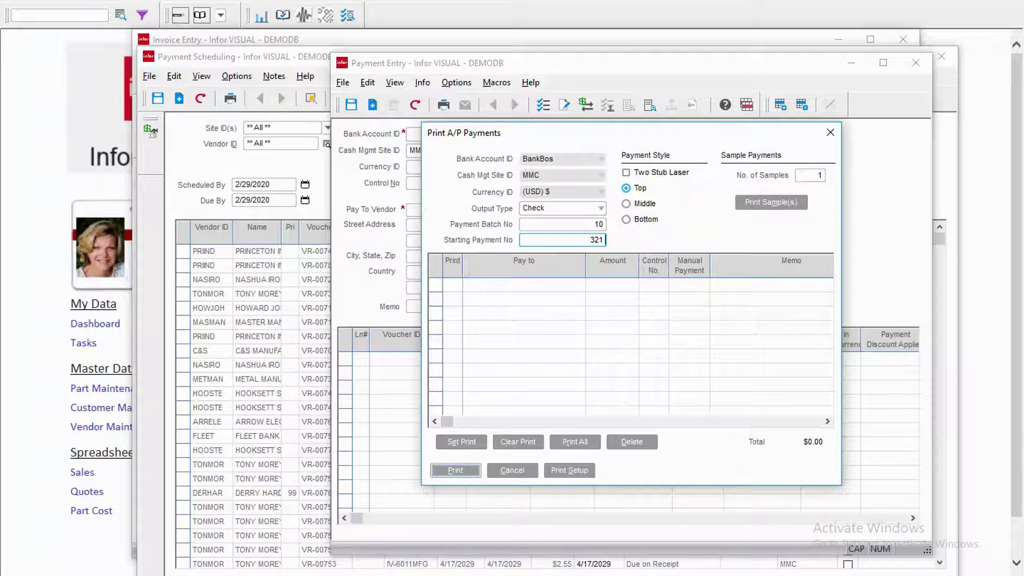
Set the starting payment number to 321 and print the check for Princeton Industrial Suppliers
key(Tab)
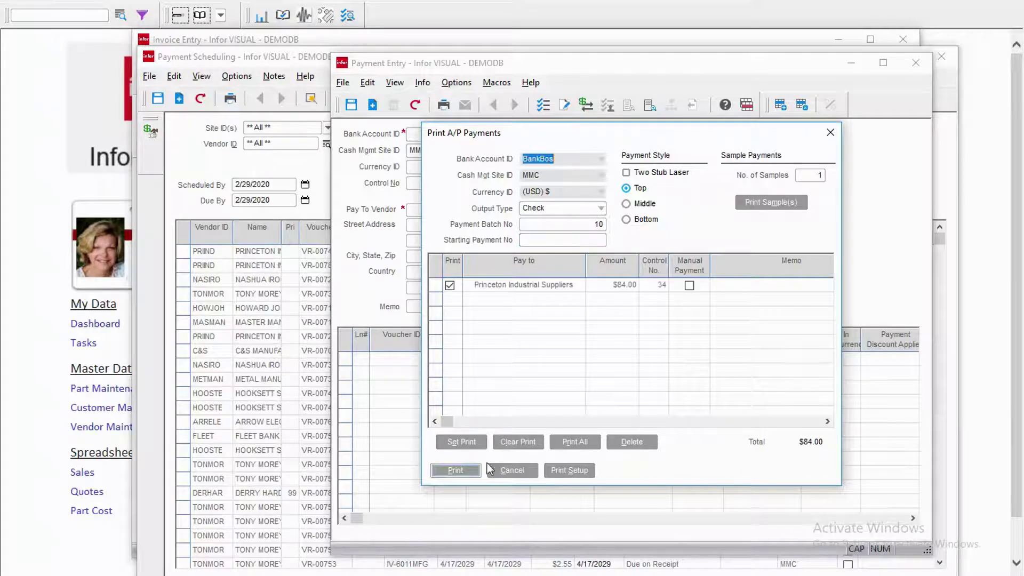
click(451, 476)
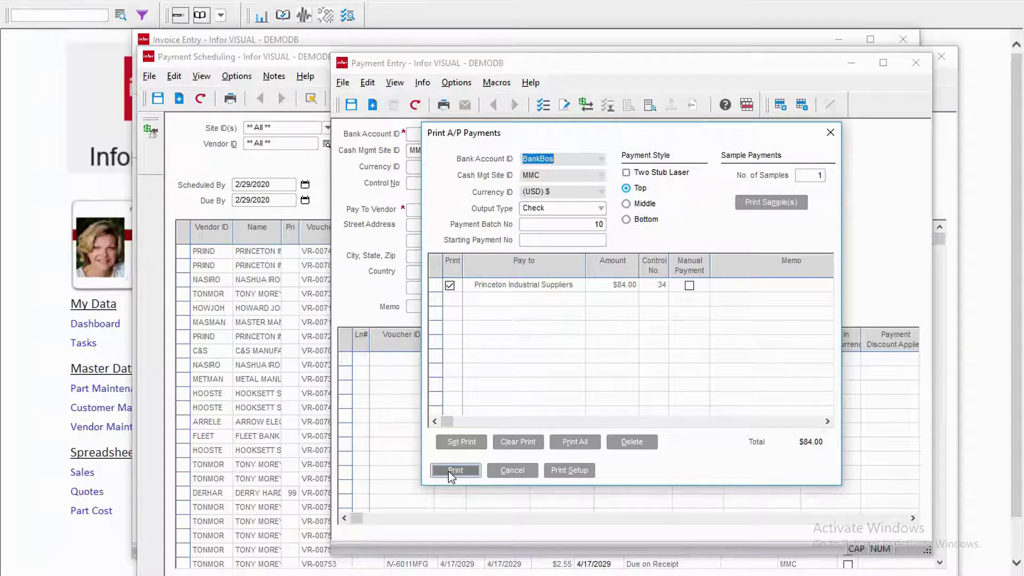
click(630, 336)
click(585, 241)
text(321)
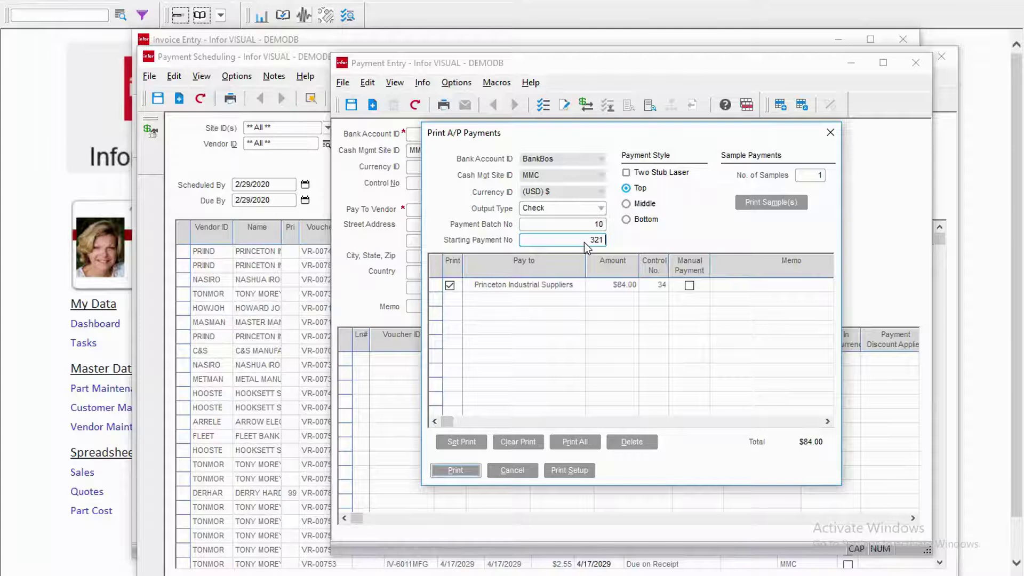
click(457, 469)
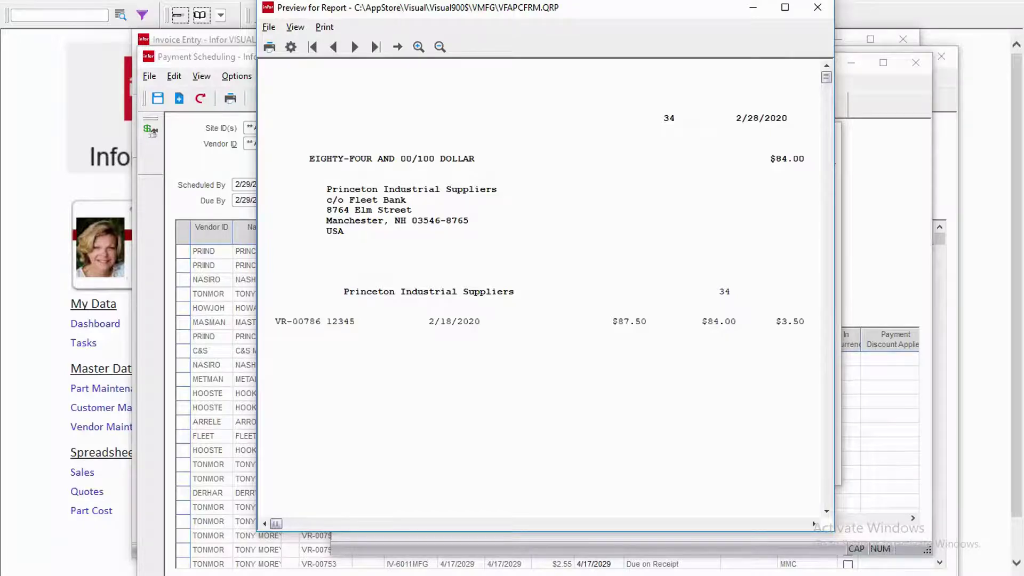
Close the check preview, confirm that the payment printed correctly and save it permanently, then return to the vendor invoice
key(alt+F4)
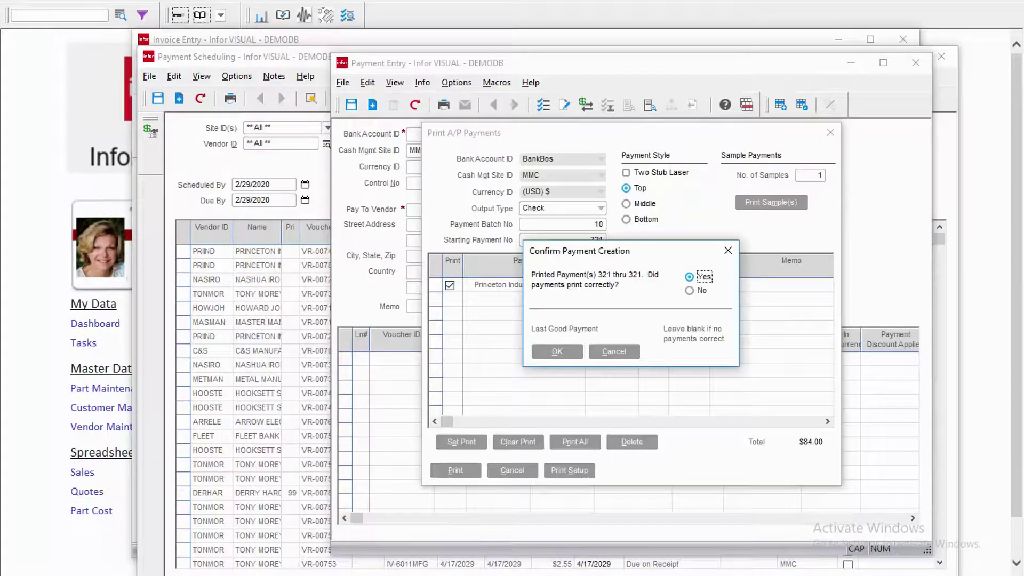
click(560, 354)
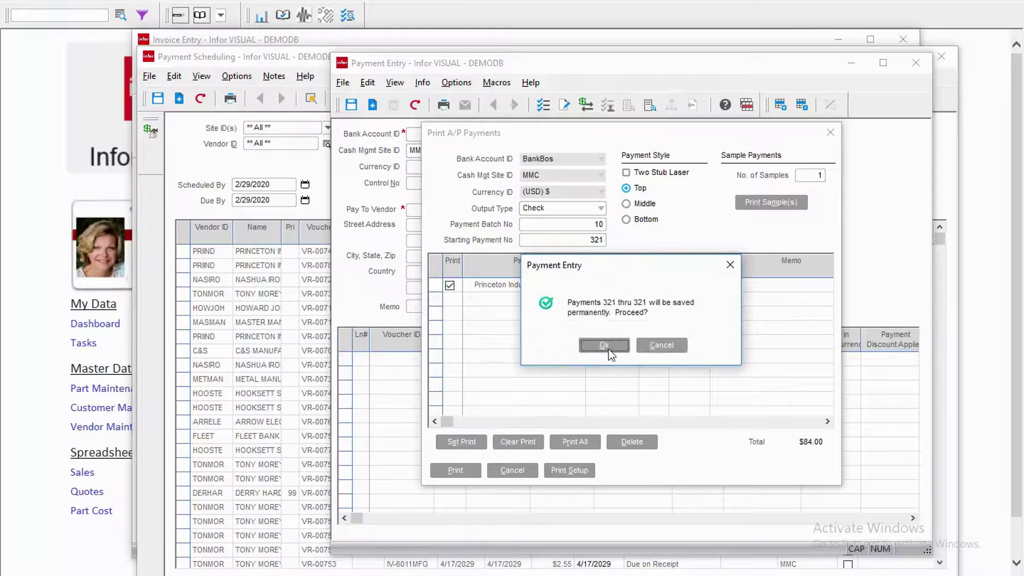
click(604, 346)
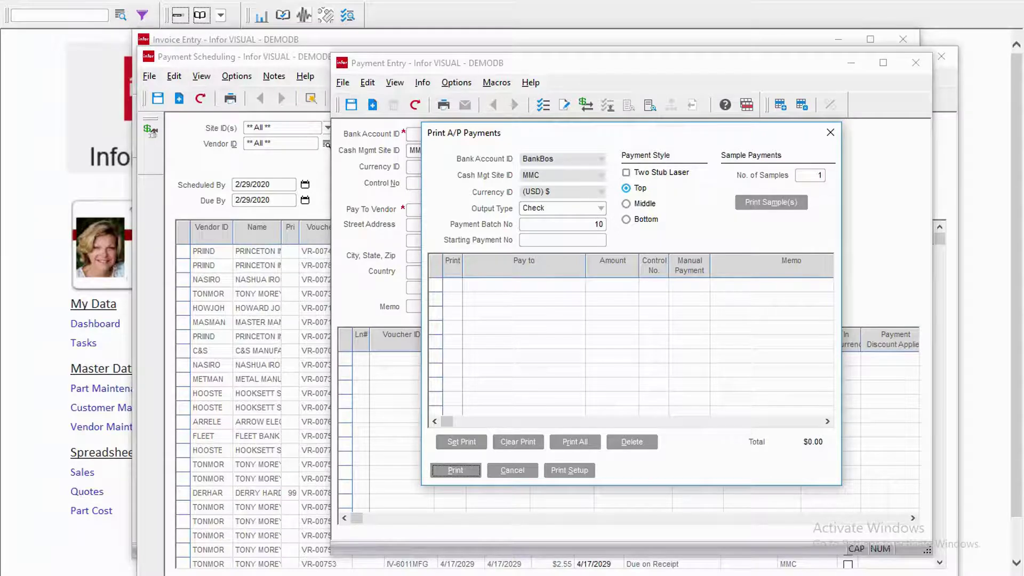
click(515, 474)
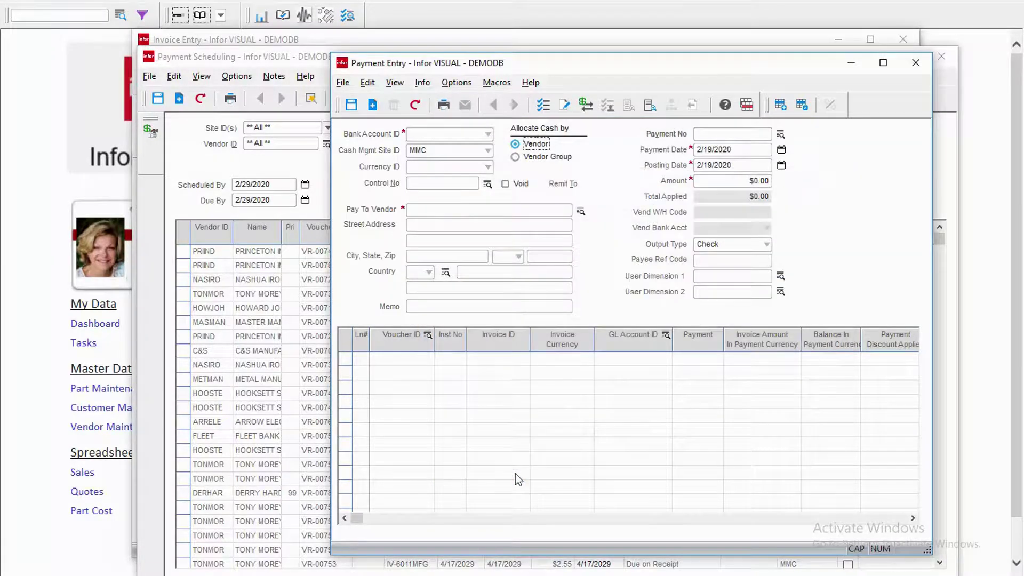
click(915, 63)
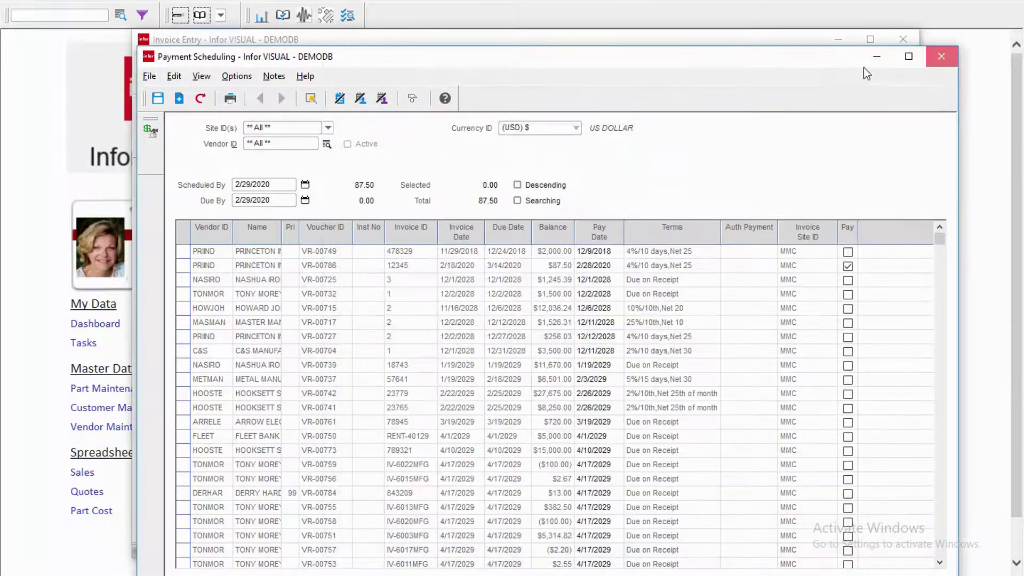
key(alt+F4)
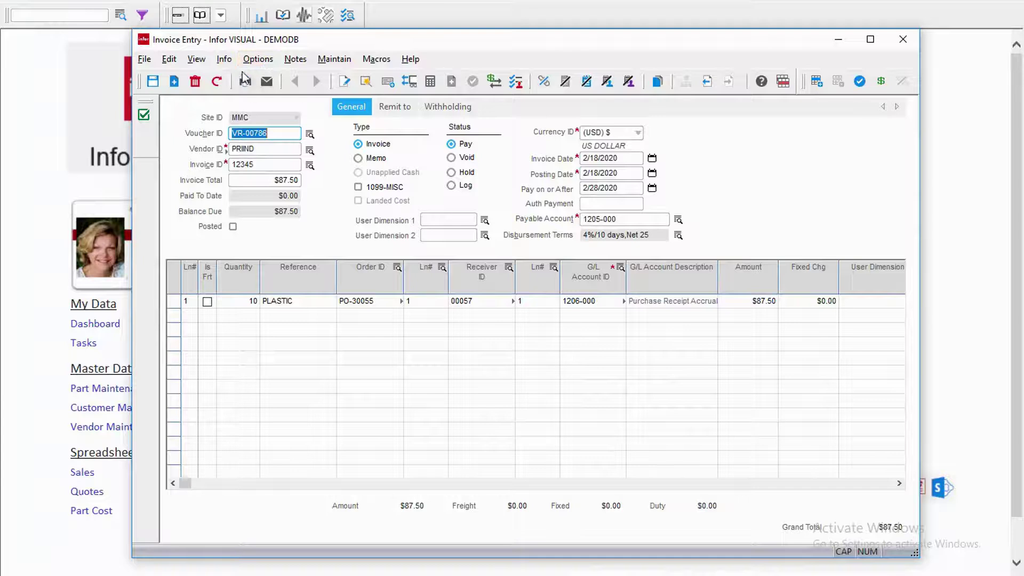
Refresh invoice 12345, view its purchase Document Lifecycle and close the invoice
click(217, 81)
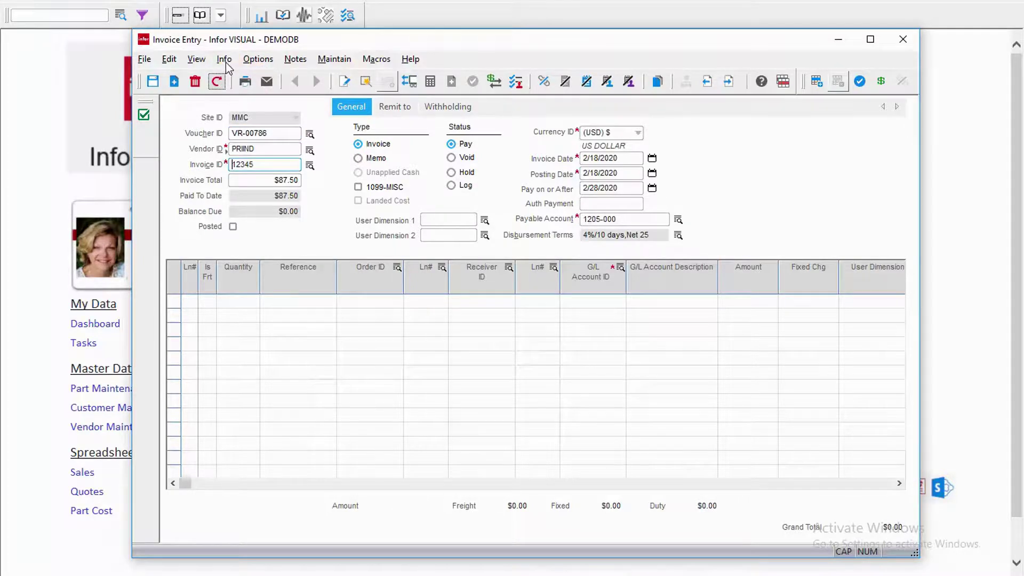
click(224, 60)
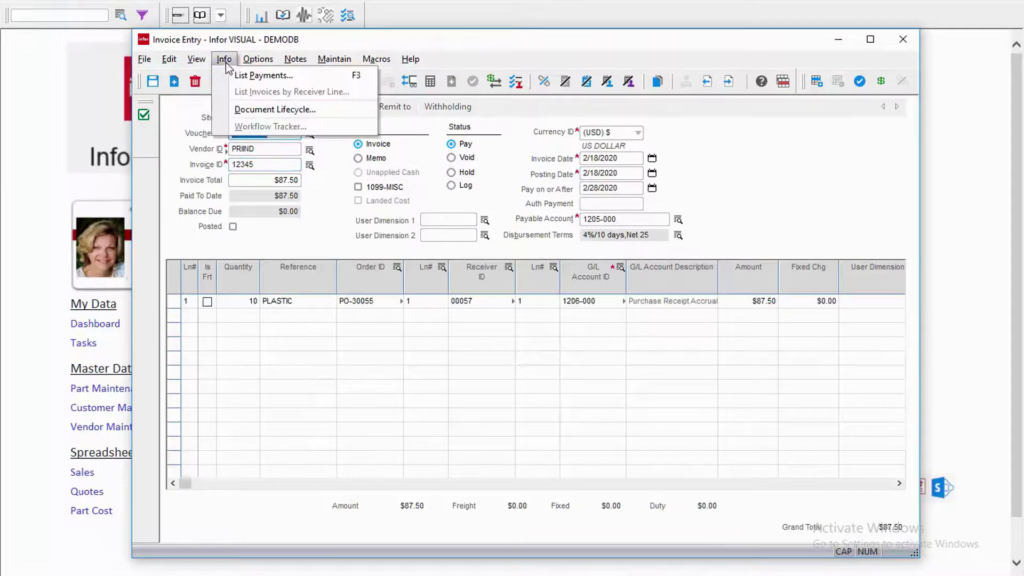
click(255, 110)
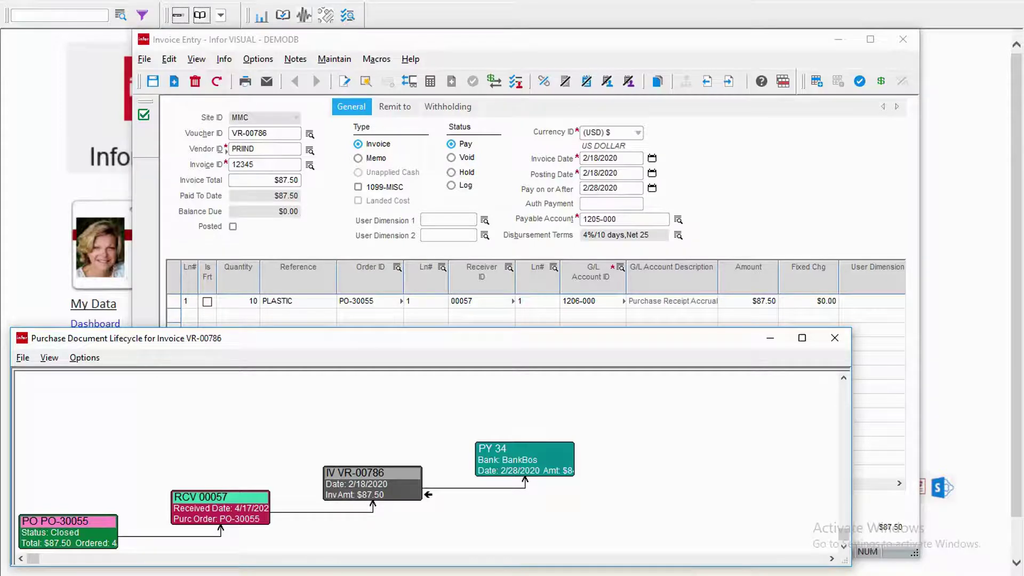
click(836, 338)
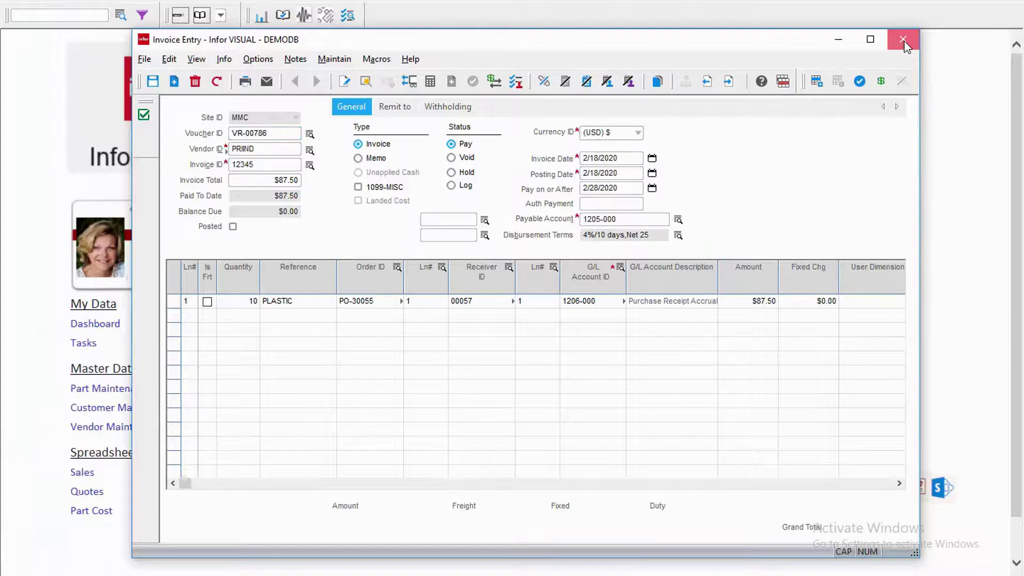
click(904, 40)
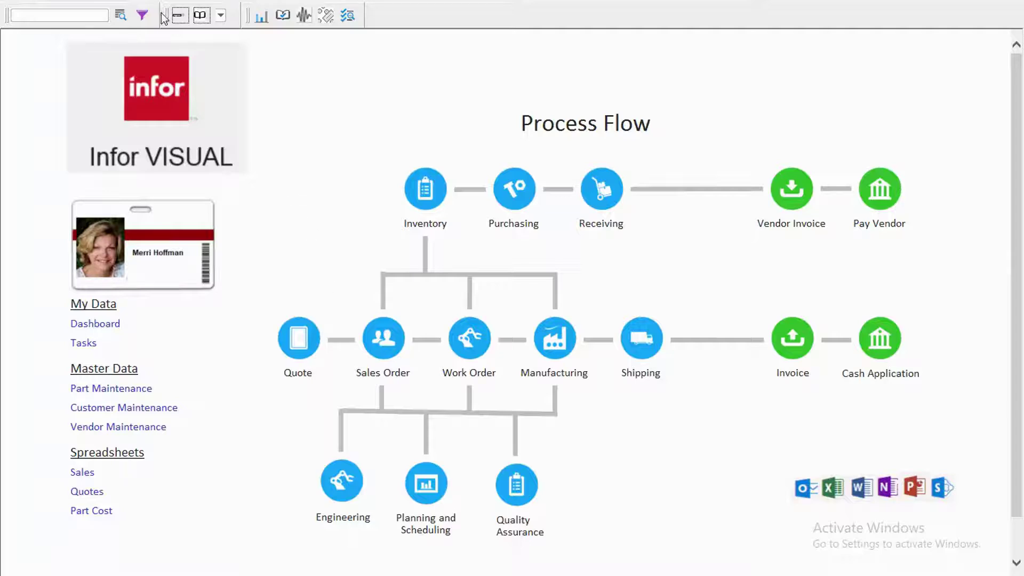
Open Able Manufacturing's customer order for R6676 bearings, view its sales Document Lifecycle and close the lifecycle window
click(388, 338)
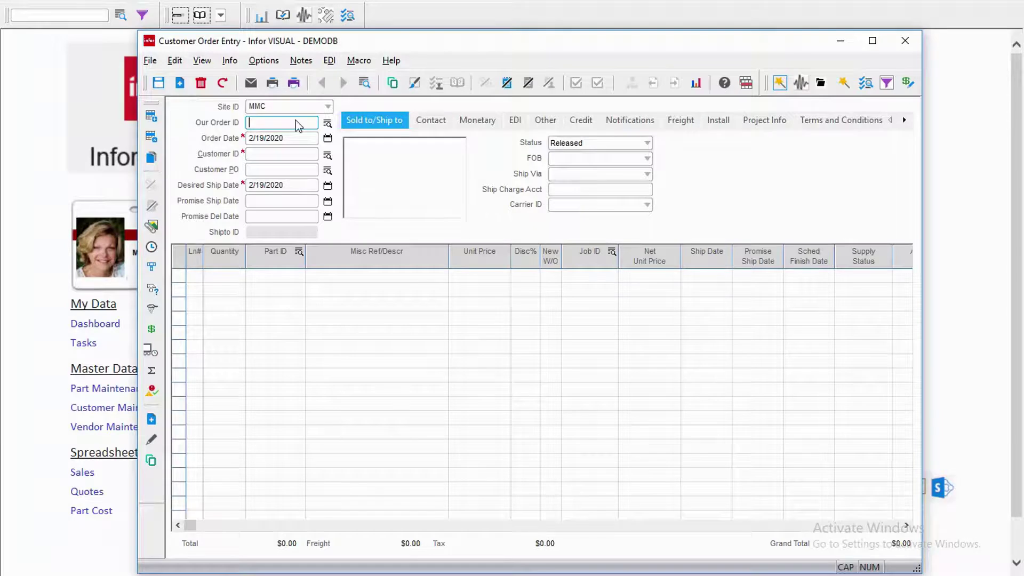
text(02214)
key(Tab)
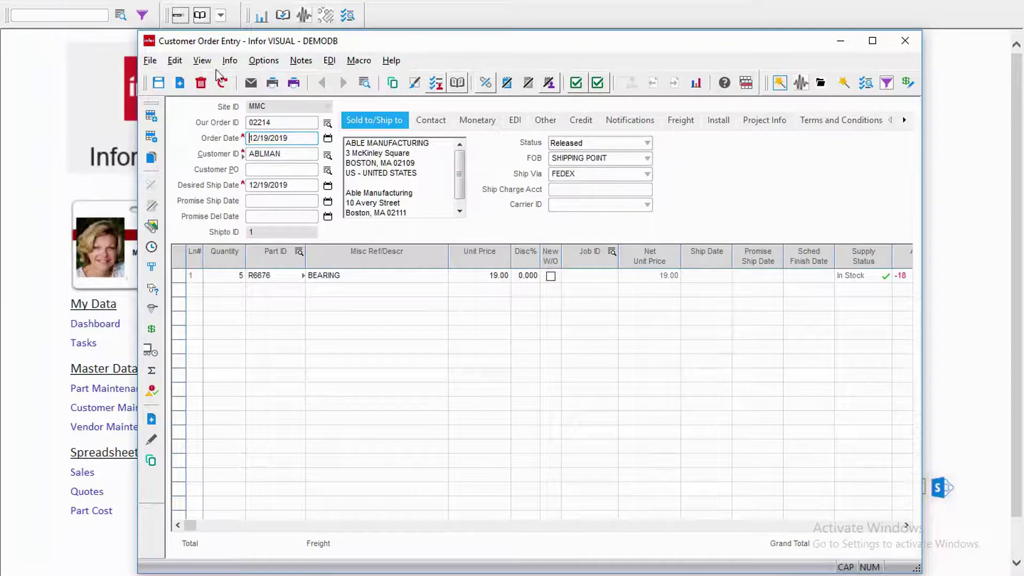
click(230, 60)
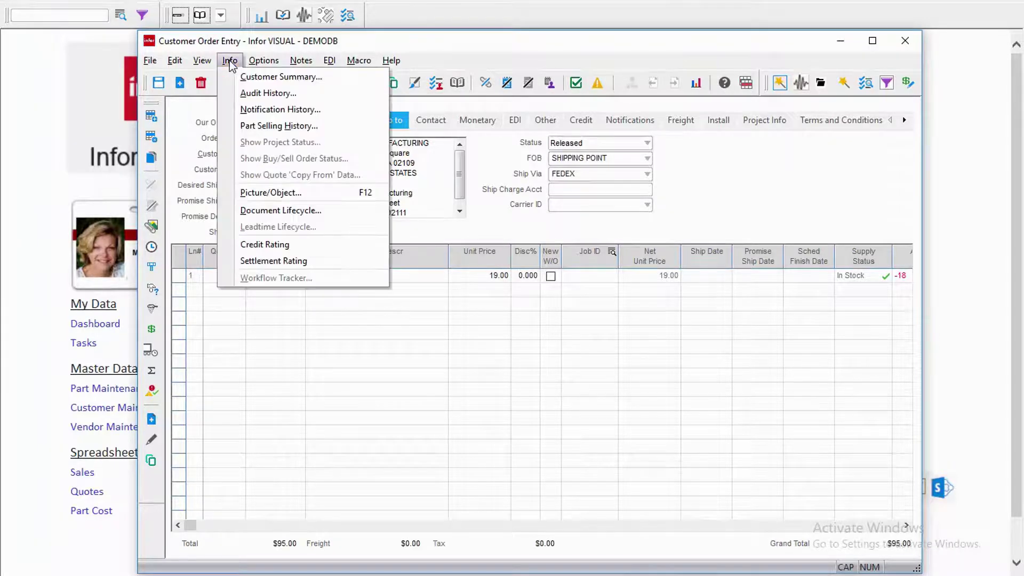
click(282, 210)
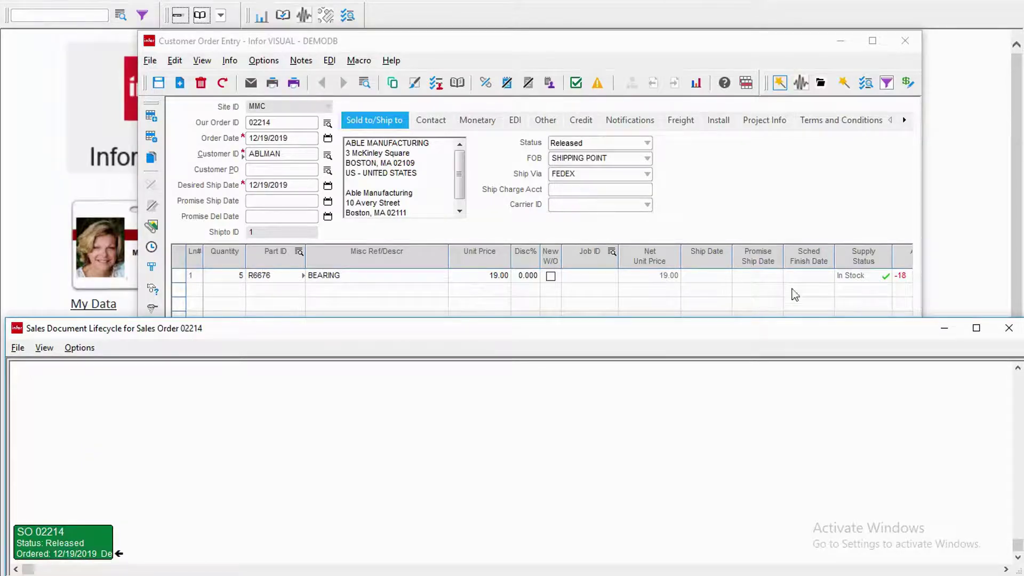
click(1009, 328)
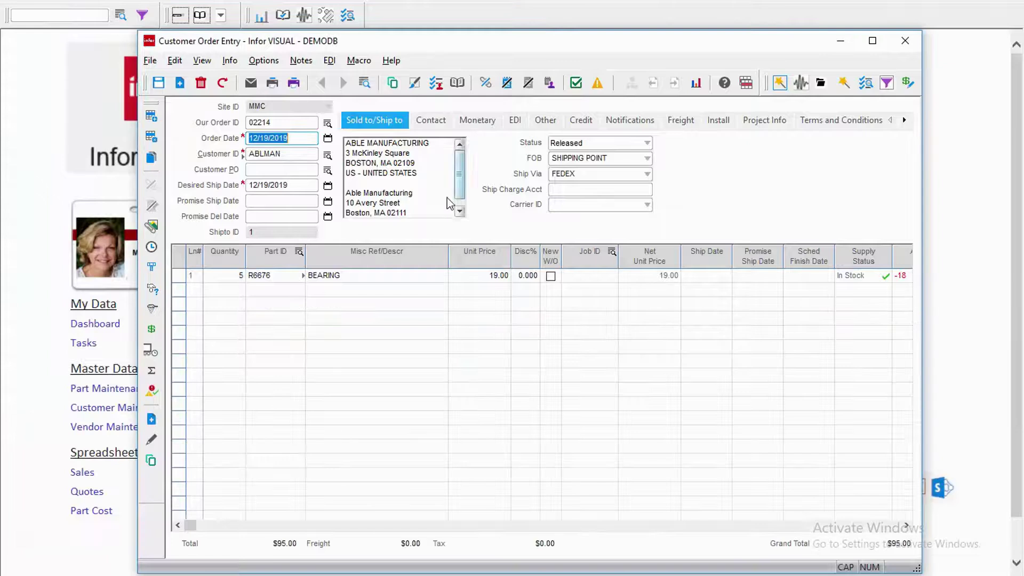
Ship the R6676 bearing line from the customer order in Shipping Entry and close the packlist and shipping windows
right_click(422, 209)
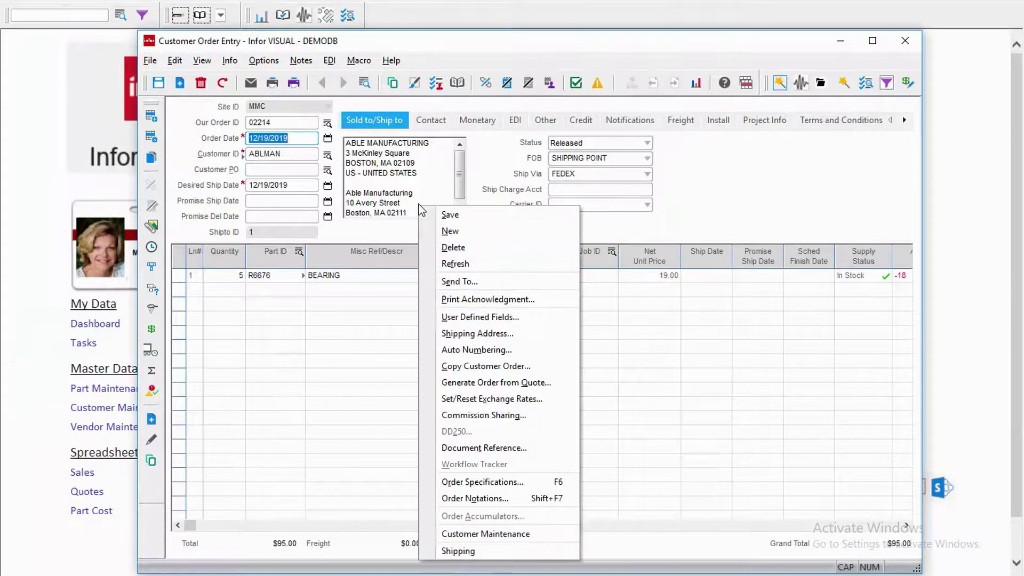
click(468, 552)
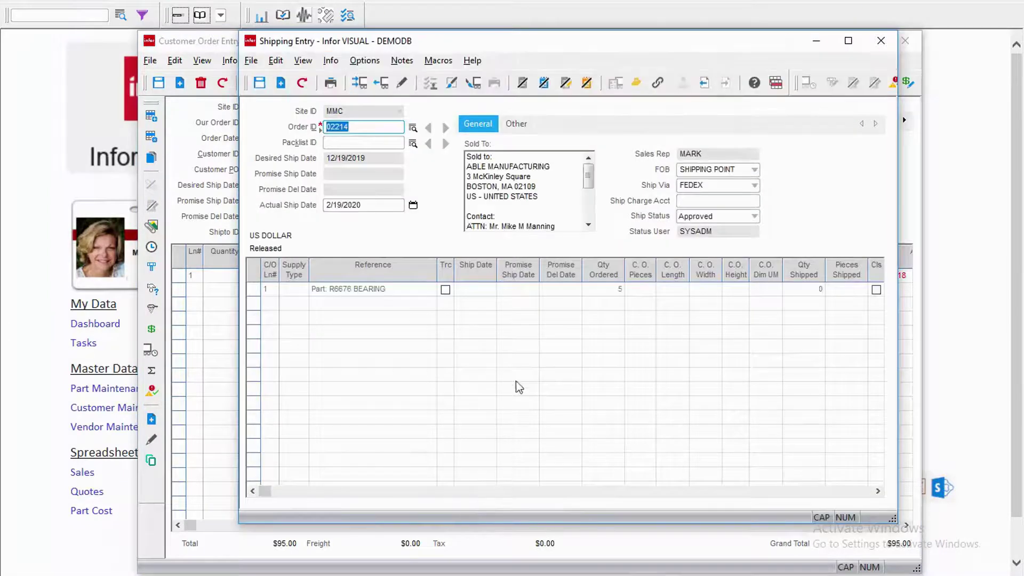
click(264, 291)
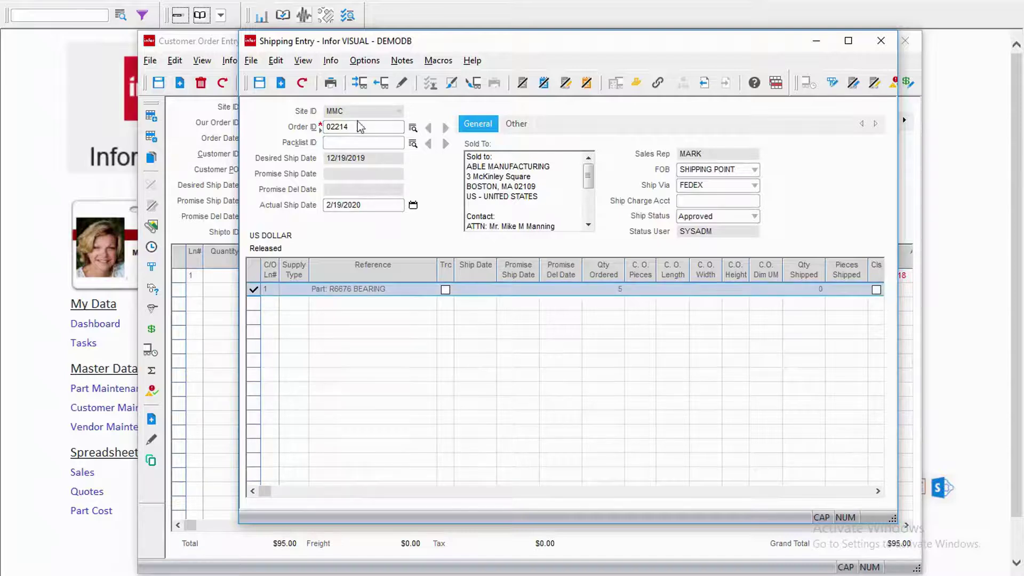
click(364, 84)
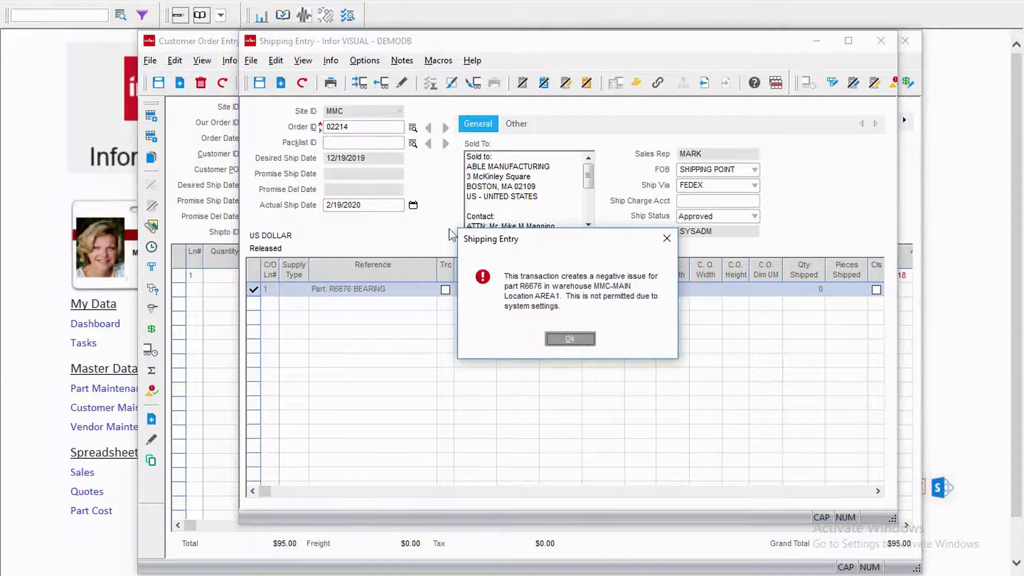
click(576, 340)
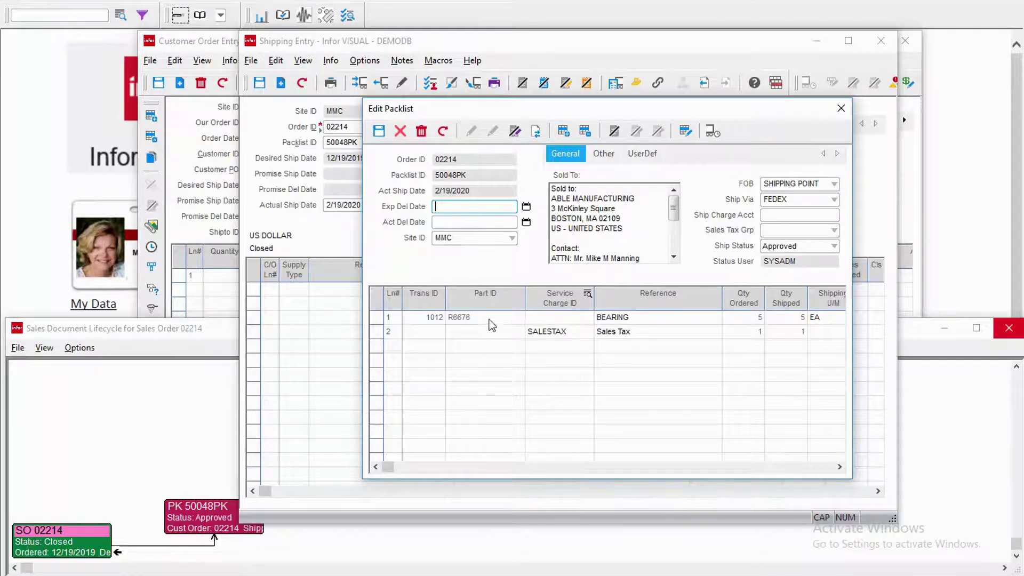
click(841, 109)
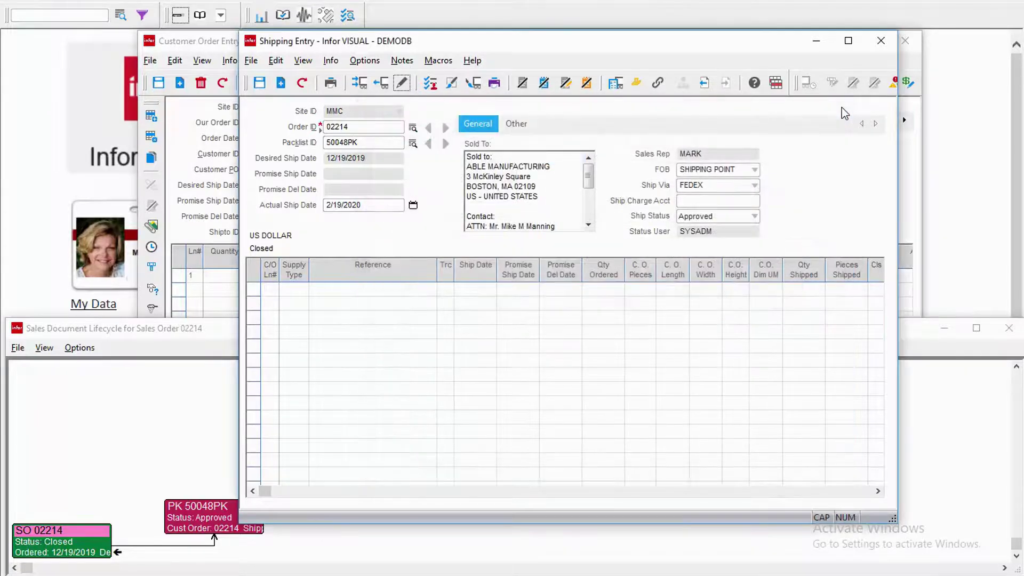
click(881, 40)
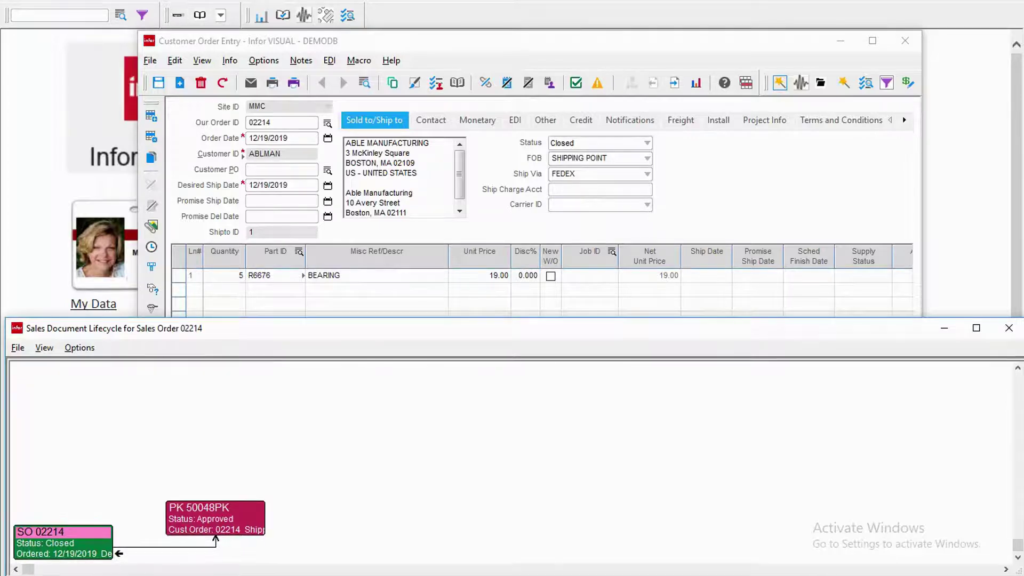
Print the customer invoice from Invoice Forms for site MMC through 2/19/2020 with A/R invoice creation on, and close the preview
click(518, 8)
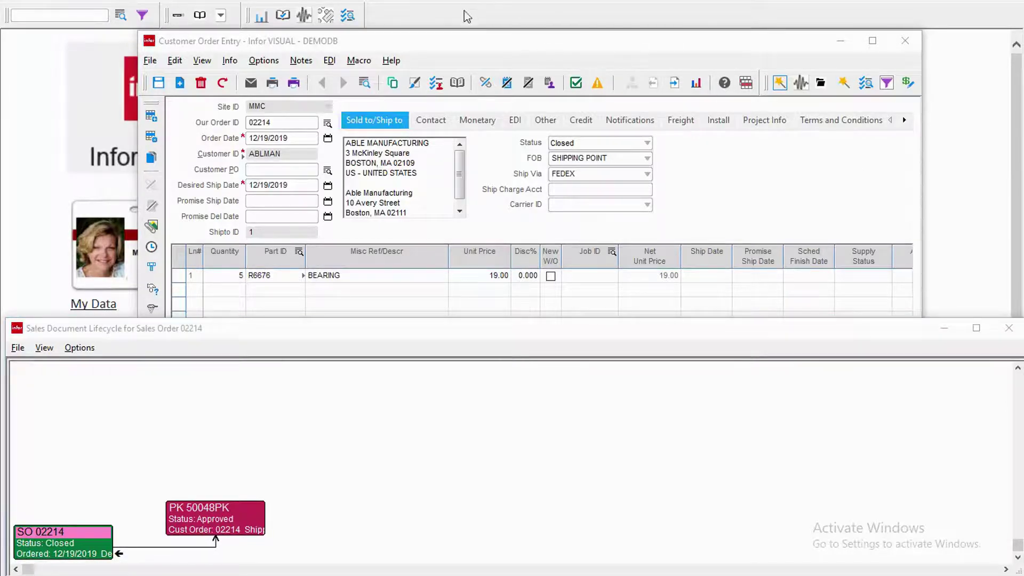
click(427, 3)
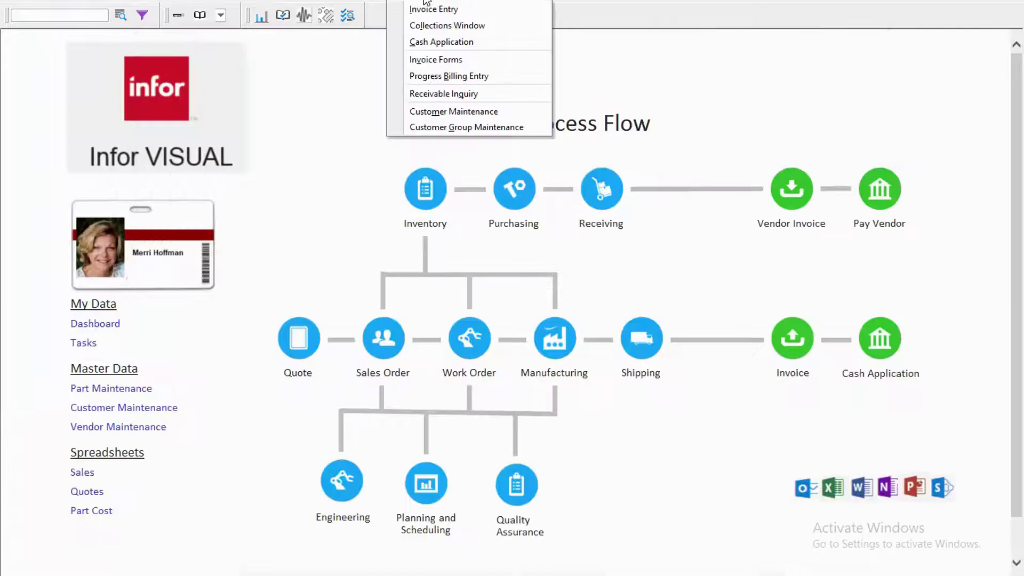
click(434, 60)
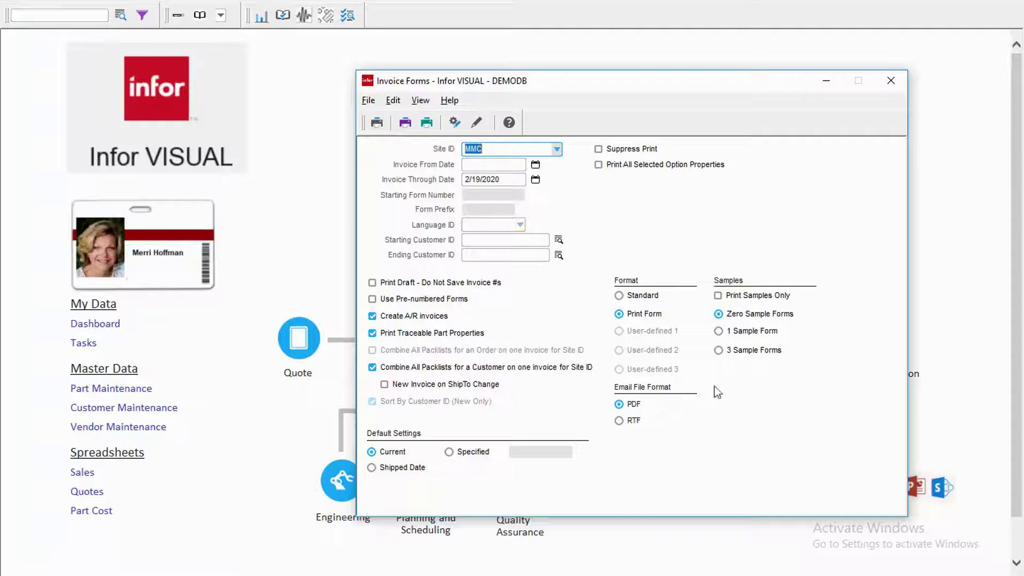
click(372, 124)
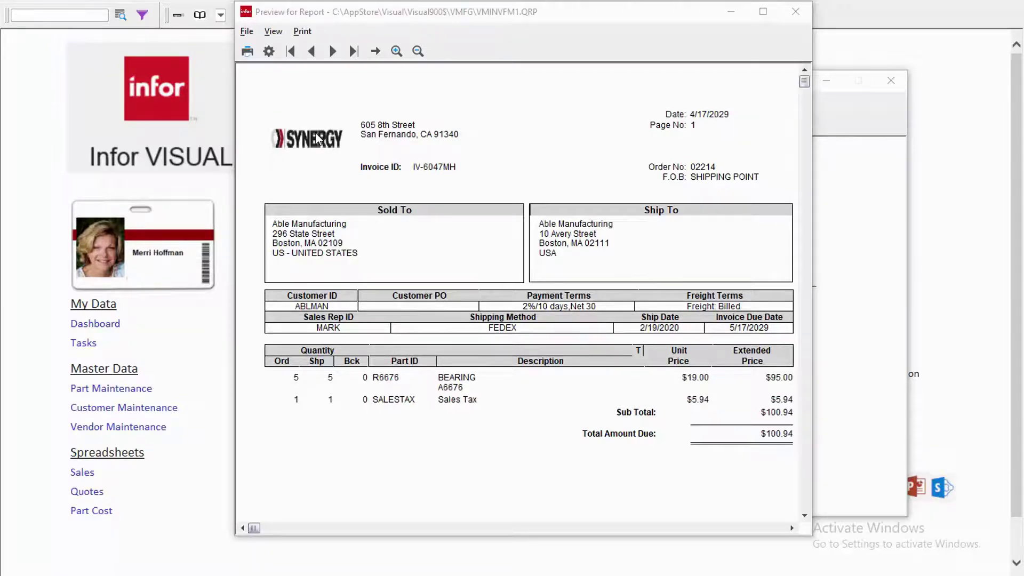
click(795, 16)
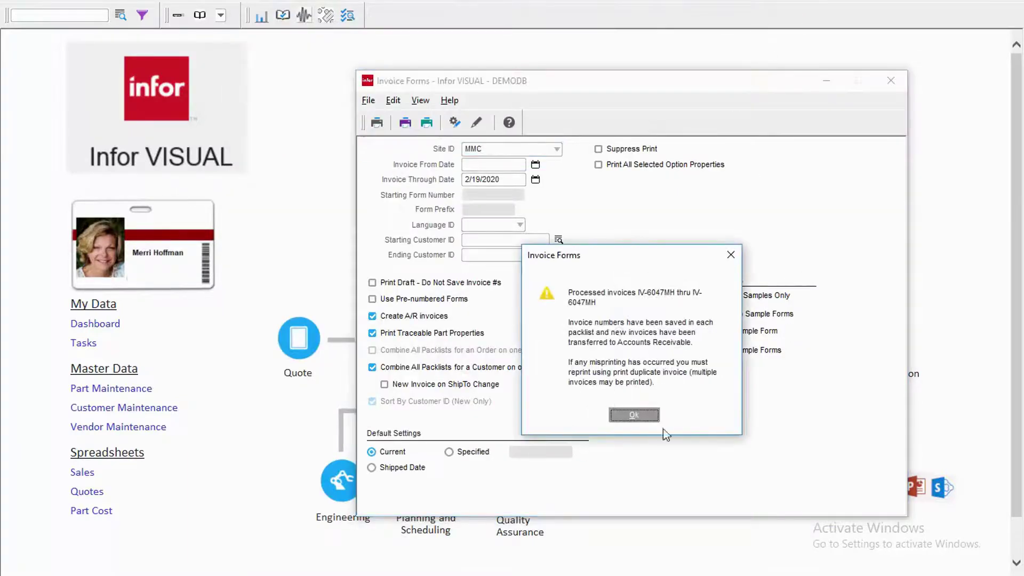
click(633, 415)
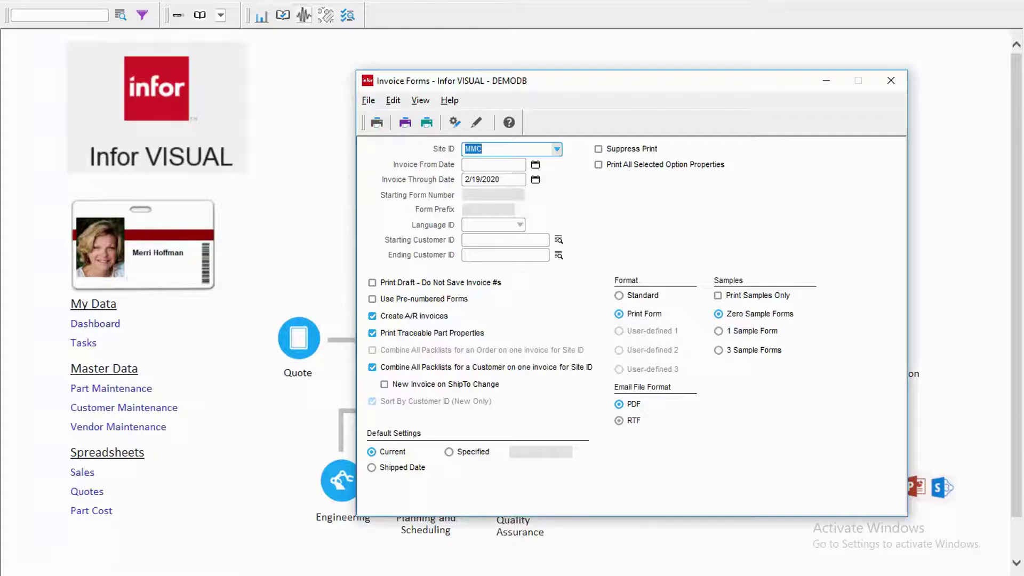
Return to the bearing customer order and view its sales Document Lifecycle including the new invoice
click(647, 523)
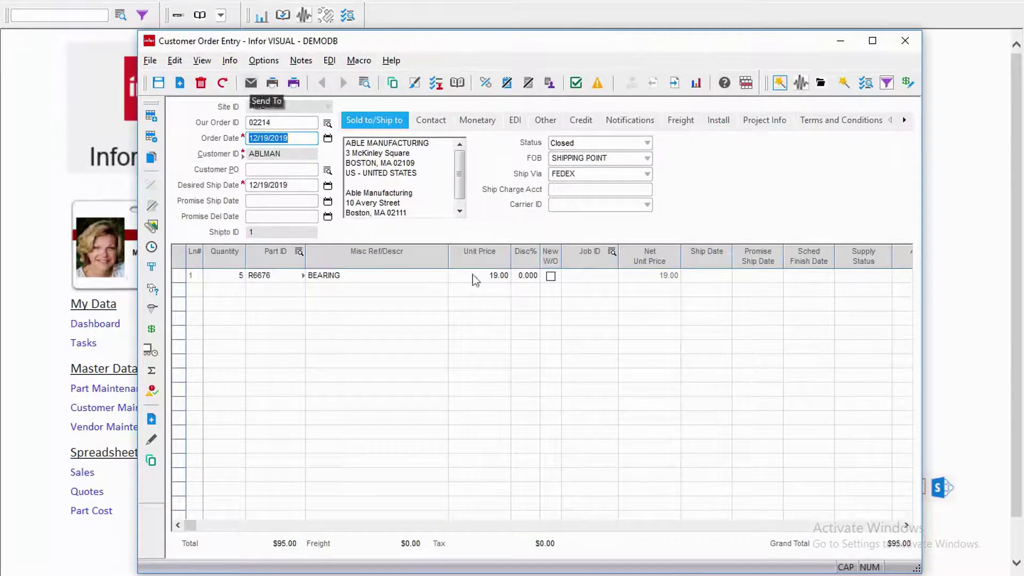
key(alt+Tab)
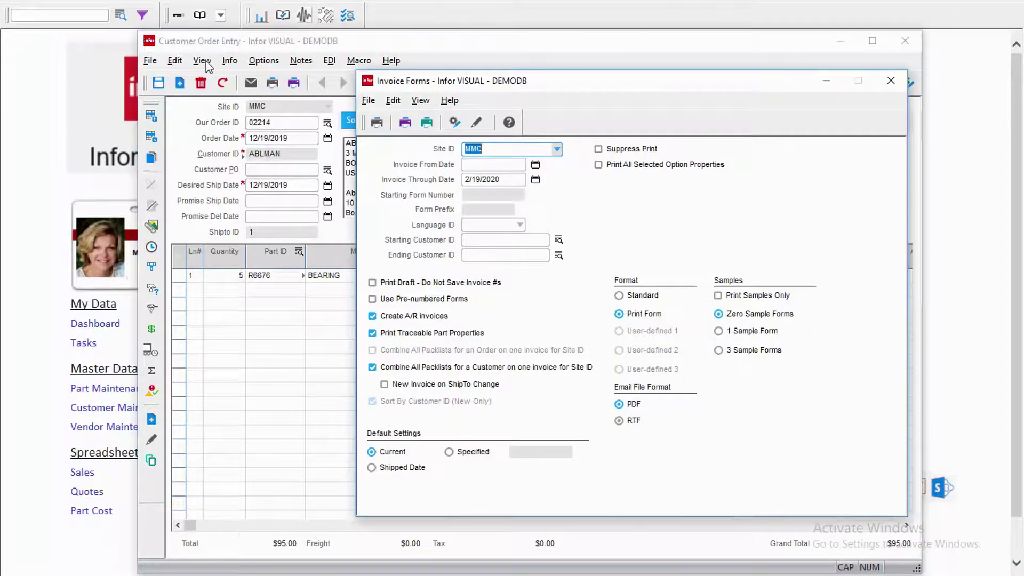
click(231, 61)
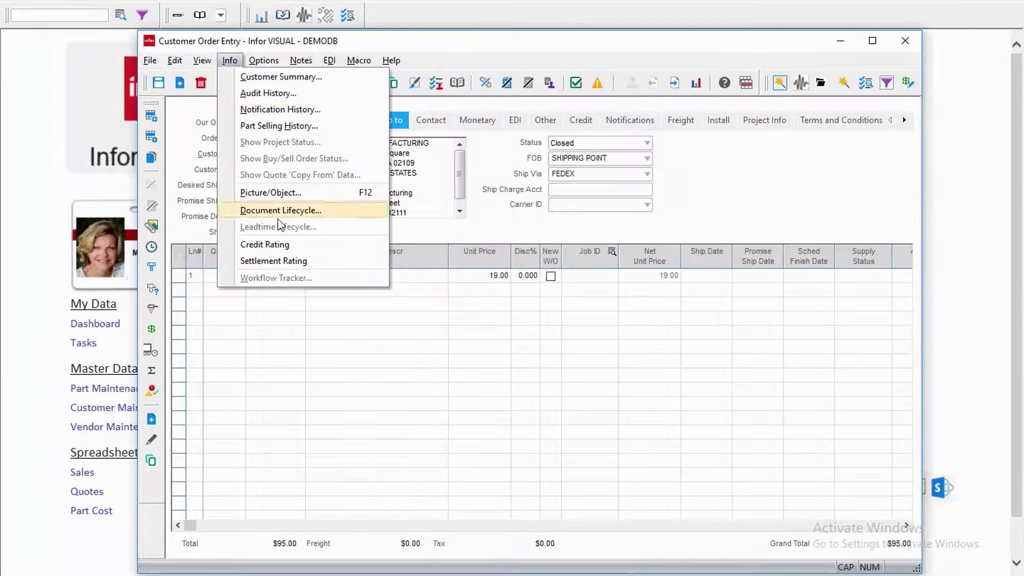
click(251, 211)
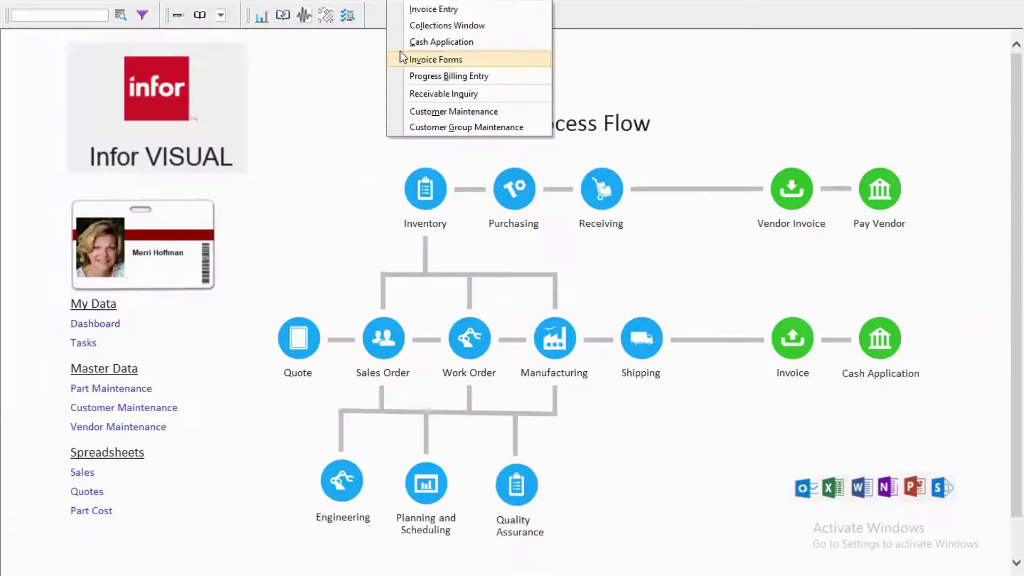
Open Cash Application, choose bank account BankBos and load the open invoices of customer Able Manufacturing
click(419, 42)
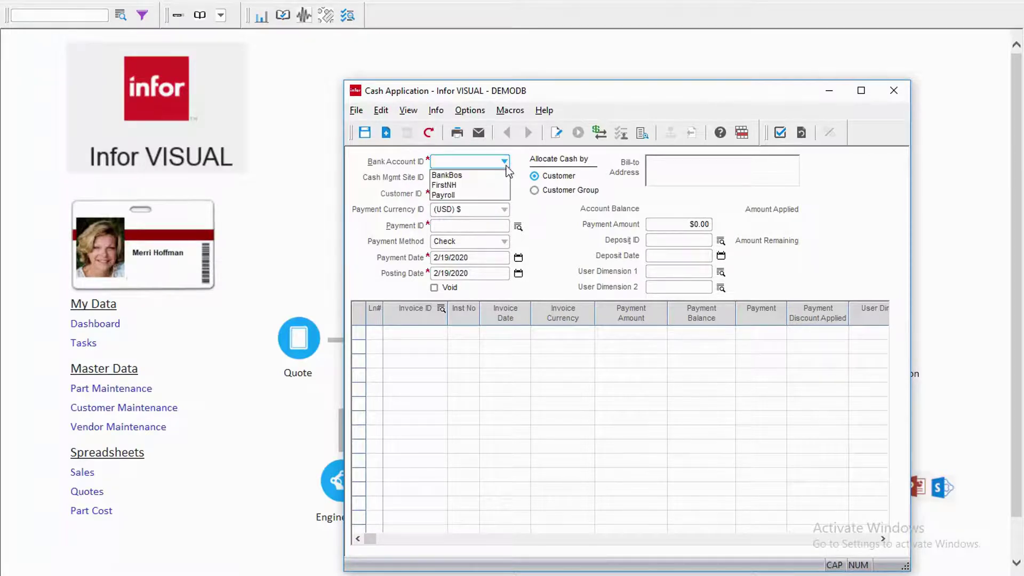
click(479, 175)
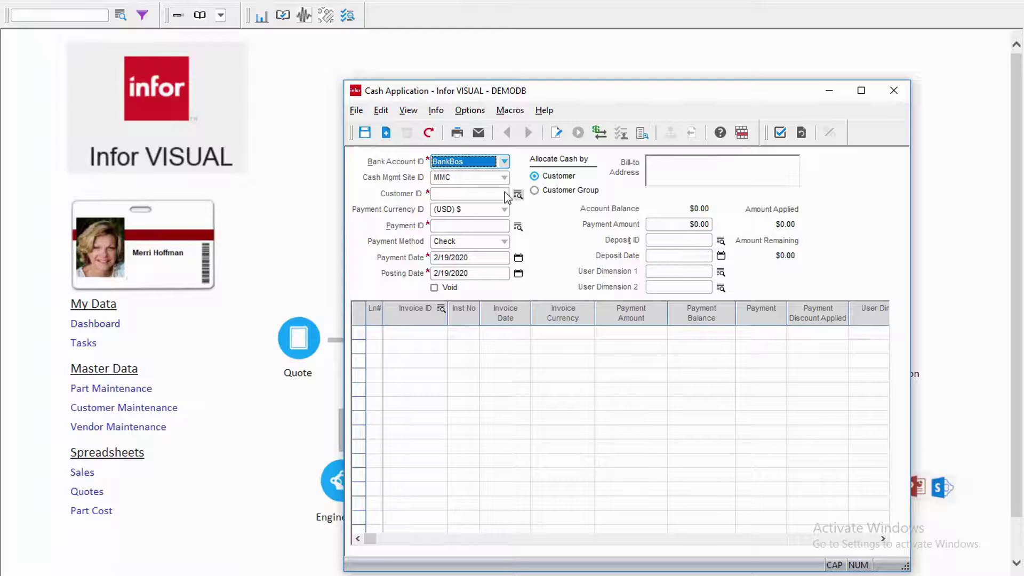
click(475, 195)
text(ABLMAN)
key(Tab)
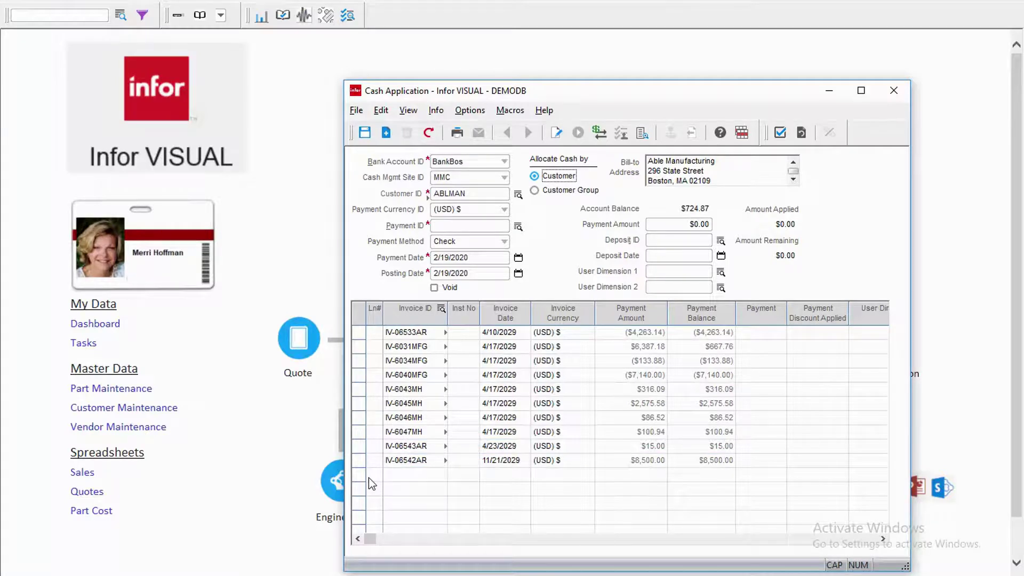
Enter check payment ID 78974654, save the payment and select invoice IV-6047MH for it
click(360, 433)
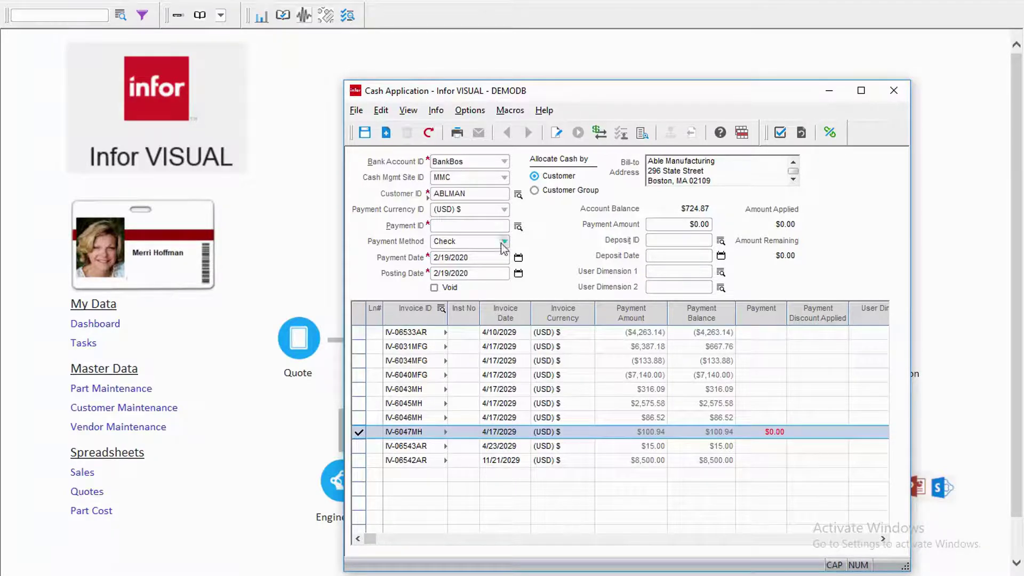
click(470, 227)
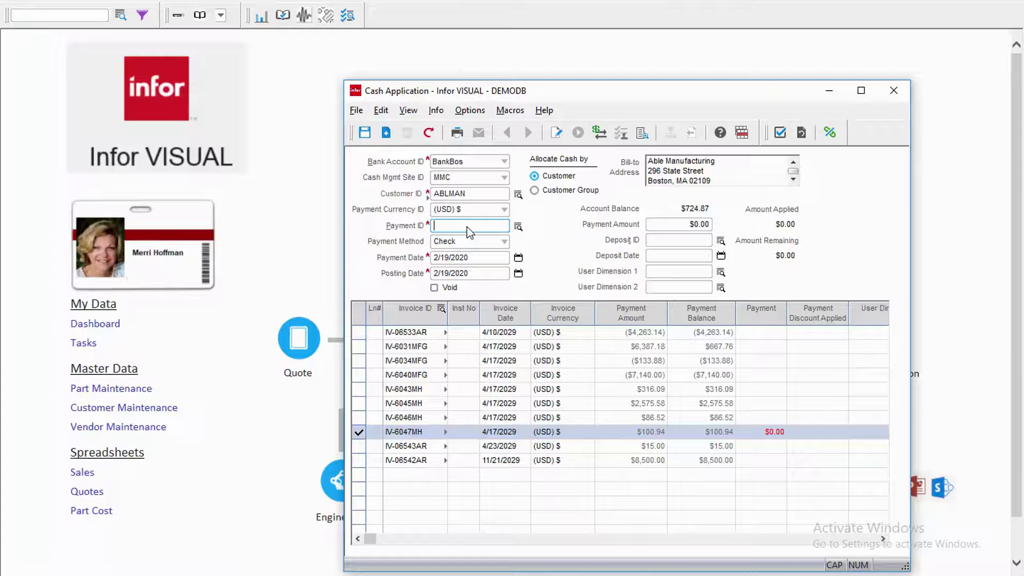
text(78974654)
click(365, 133)
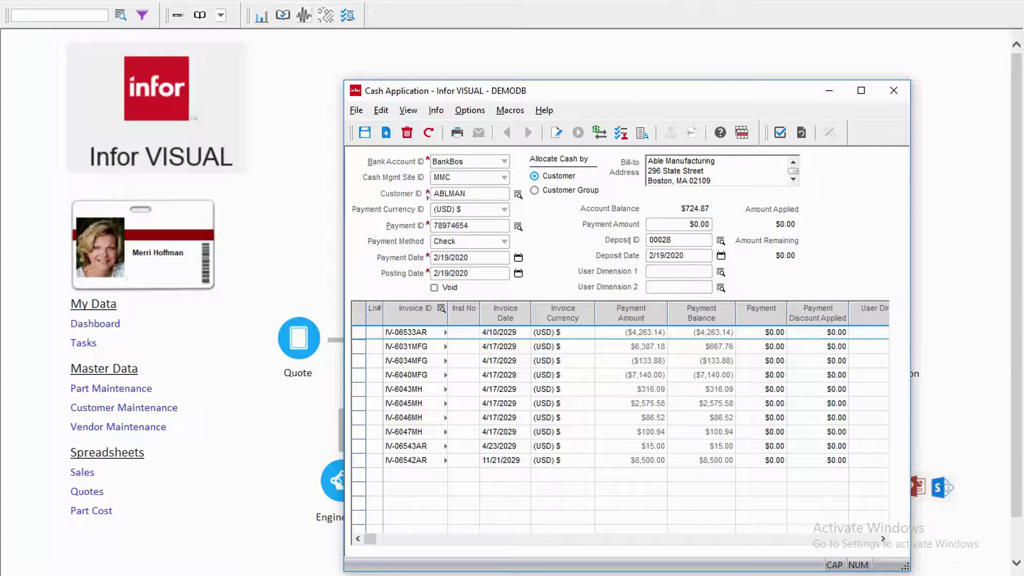
click(358, 431)
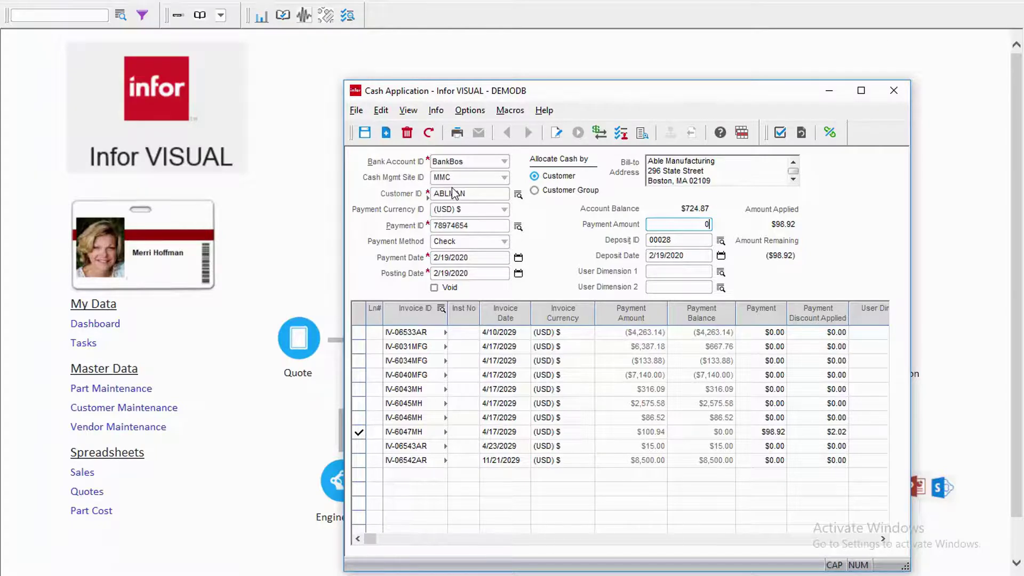
View the Document Lifecycle of payment 78974654 and close the lifecycle window
click(434, 110)
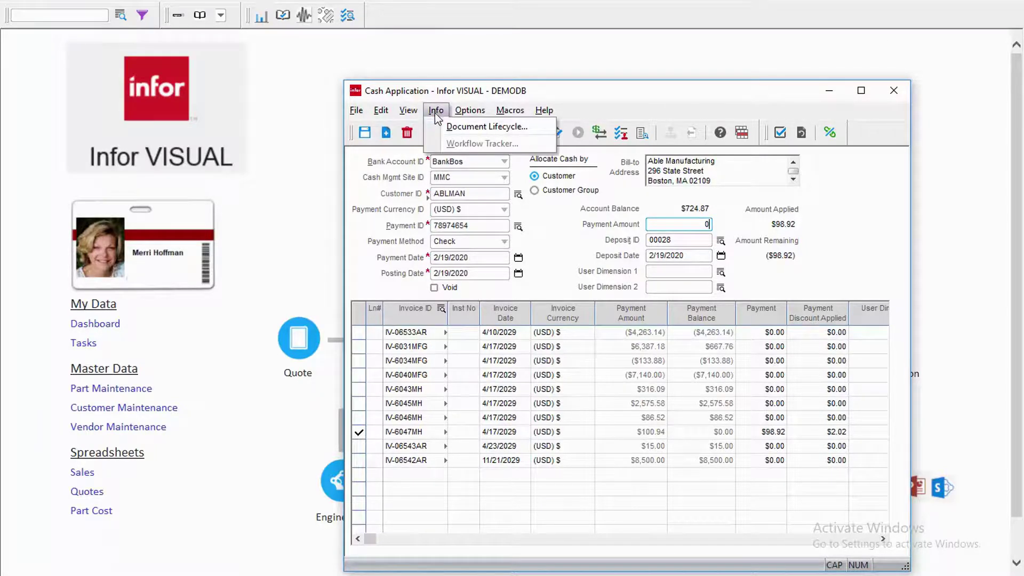
click(488, 127)
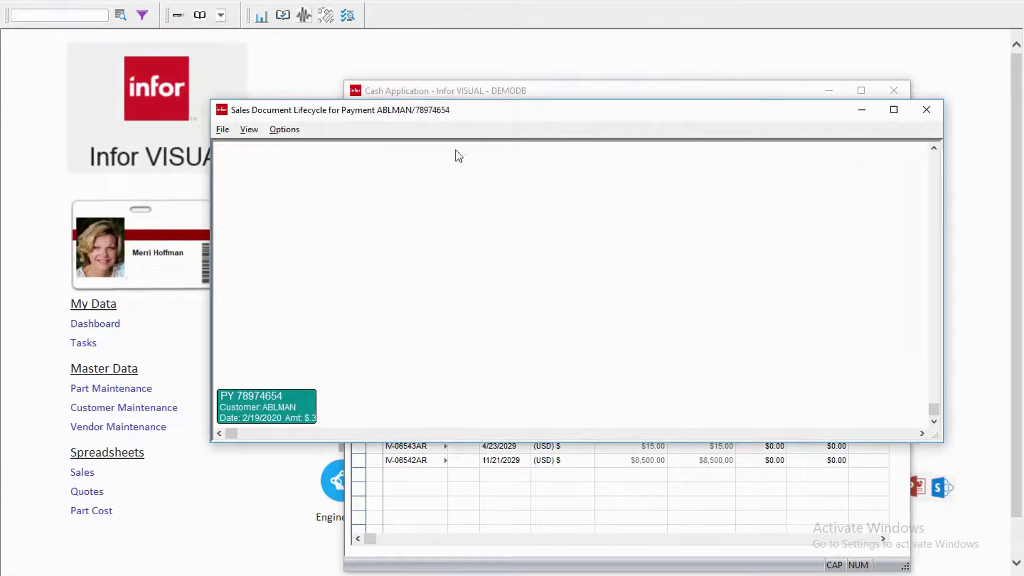
click(926, 110)
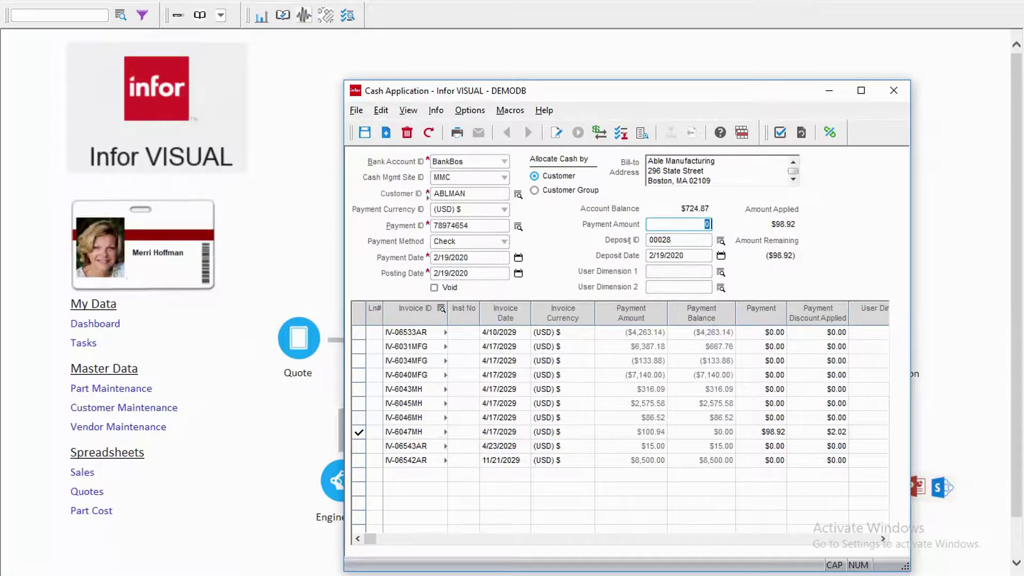
Save the cash application for invoice IV-6047MH and switch back to Customer Order Entry
key(ctrl+s)
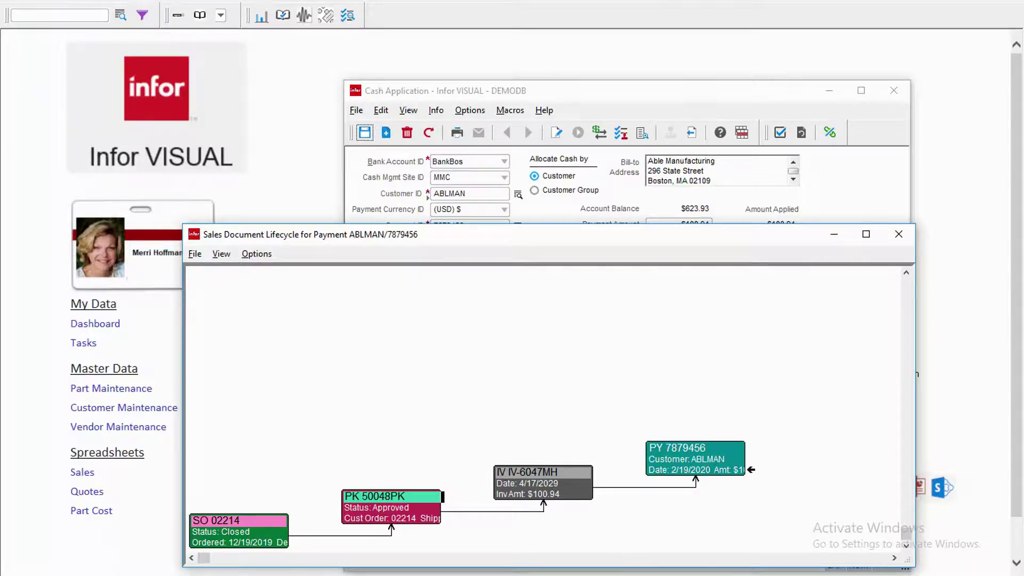
mouse_move(644, 575)
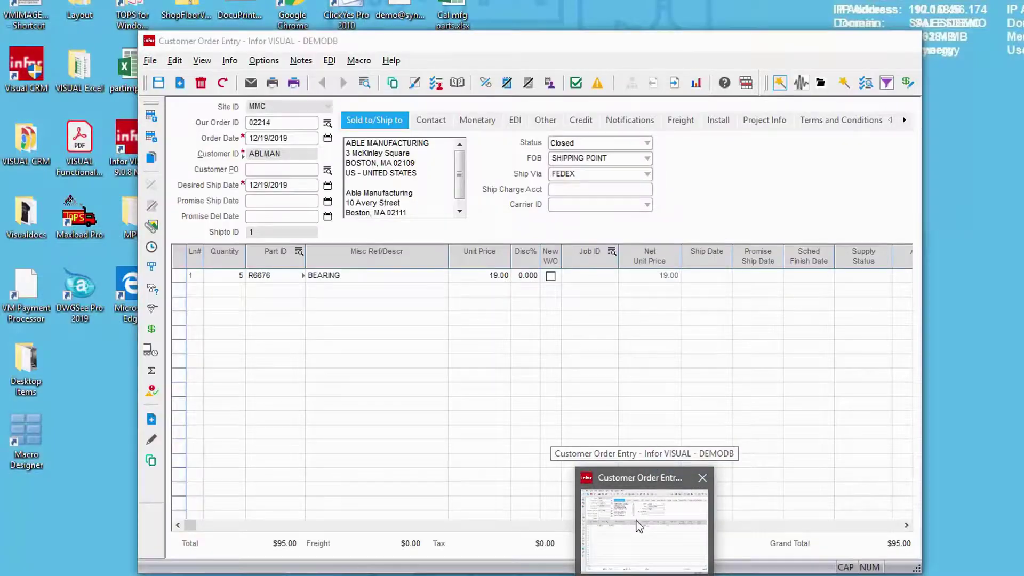
click(636, 521)
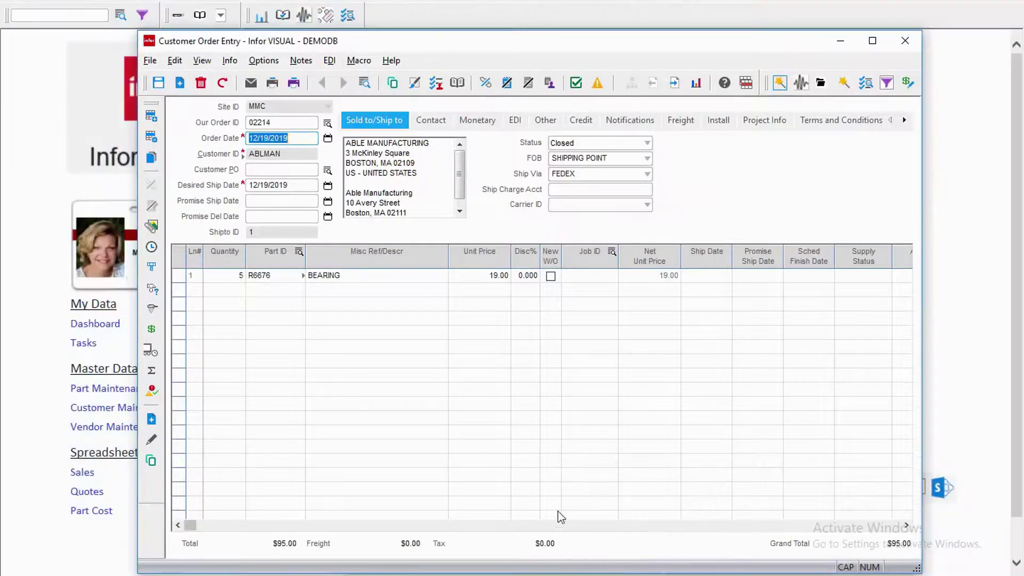
View the Document Lifecycle of the closed customer order, and close the lifecycle, Customer Order Entry and Cash Application windows
click(230, 60)
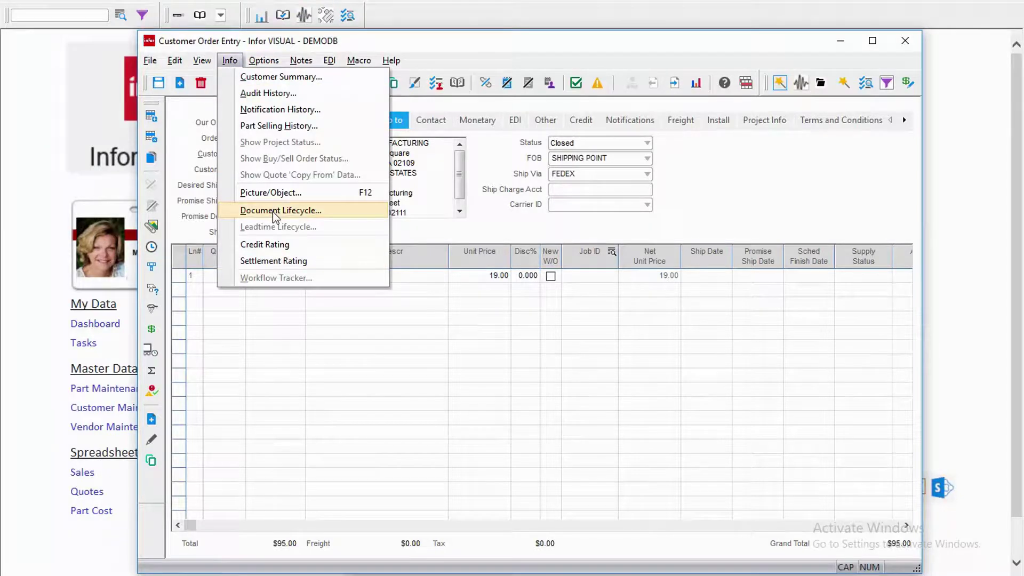
click(273, 211)
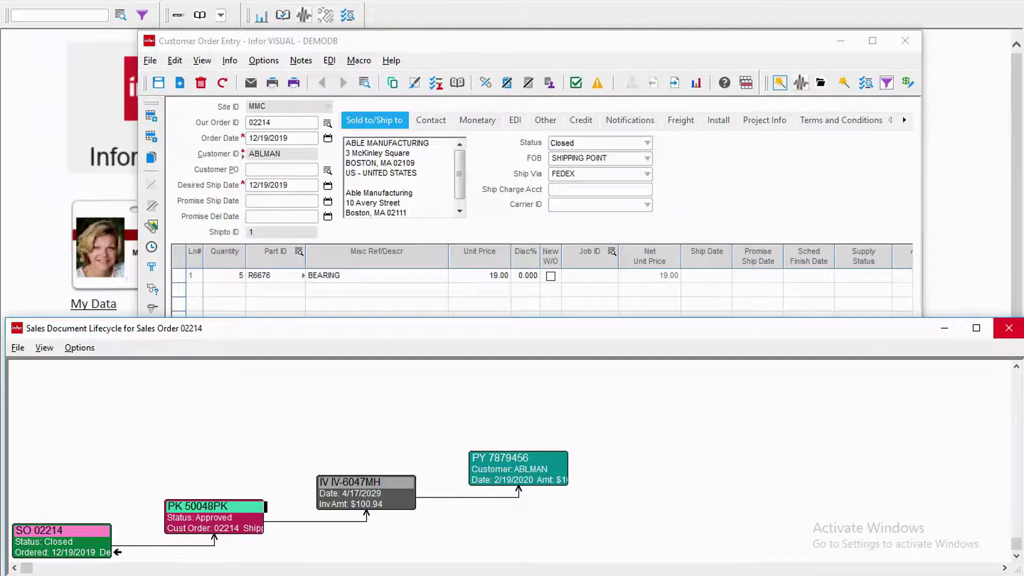
click(1009, 328)
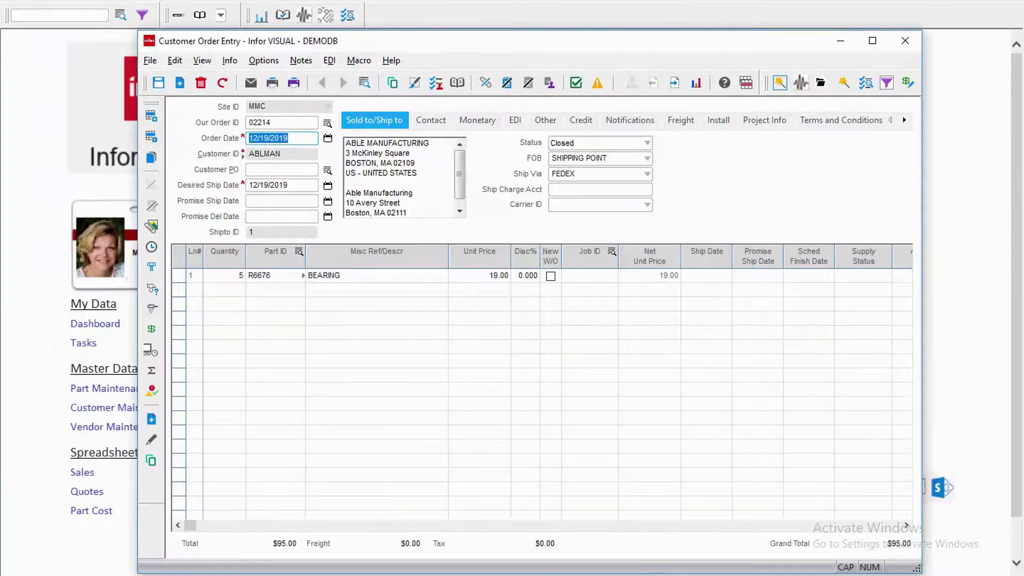
click(906, 40)
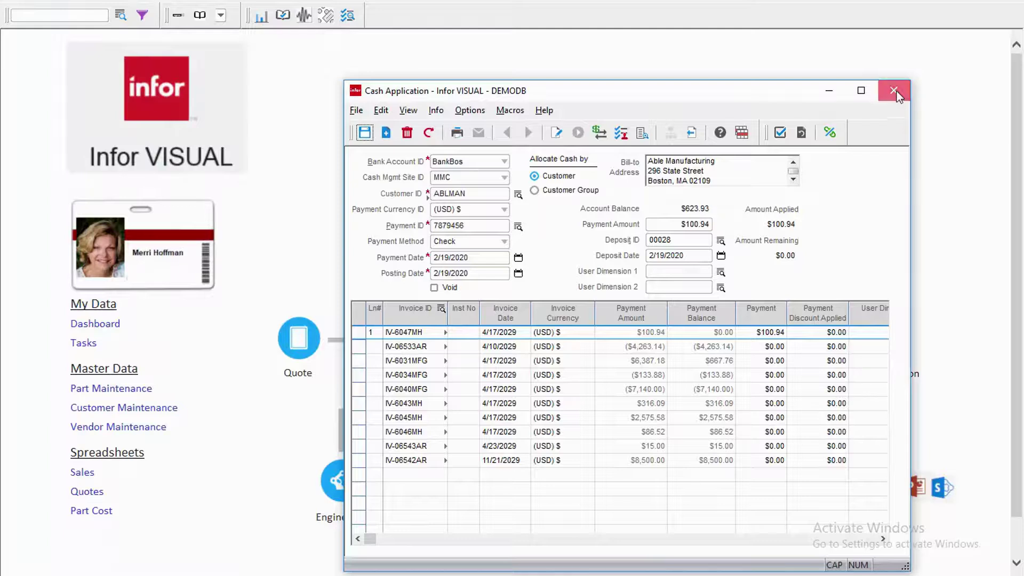
click(895, 91)
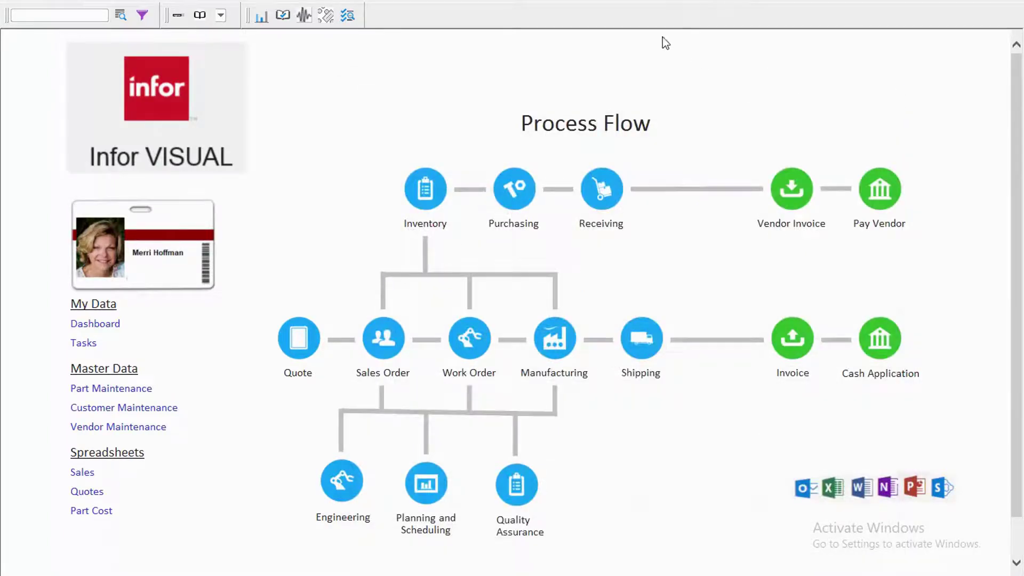
Open the Cash Book, load bank account BankBos to review its February 2020 transactions, and close the window
click(494, 1)
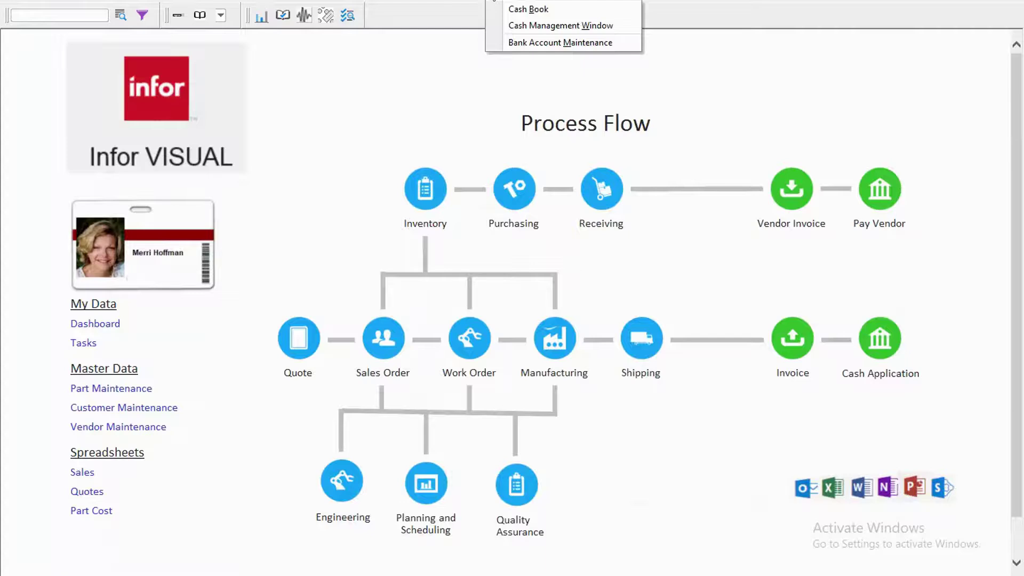
click(510, 11)
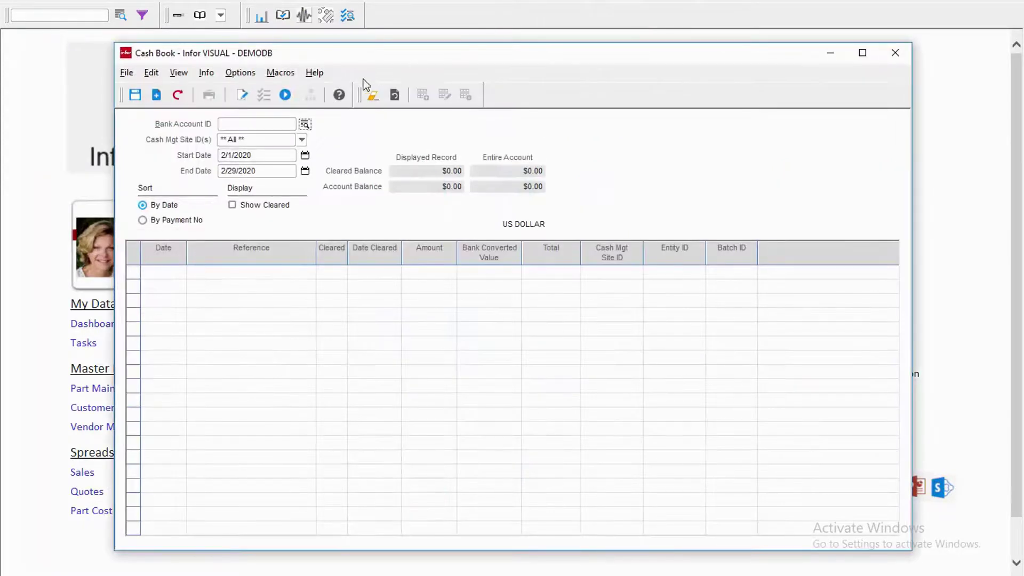
click(306, 125)
click(379, 216)
double_click(378, 216)
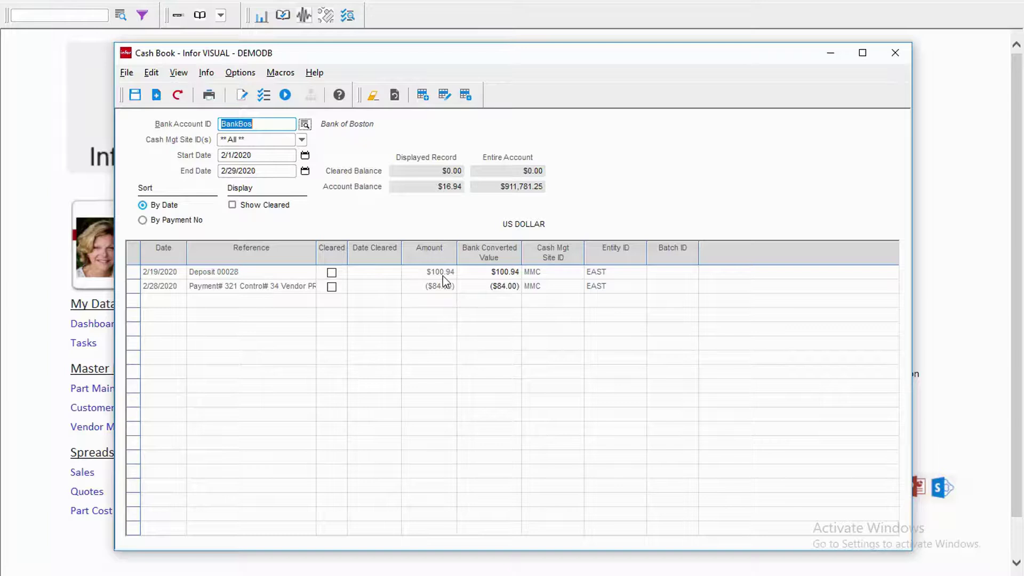
click(899, 56)
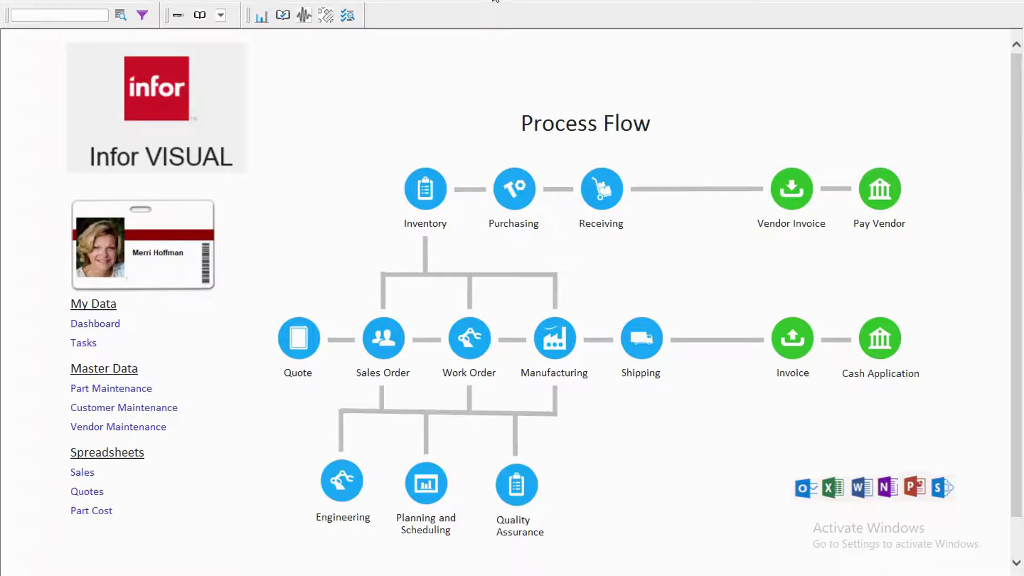
Open the Cash Management Window and bring up the Update Projected Cash settings
click(496, 1)
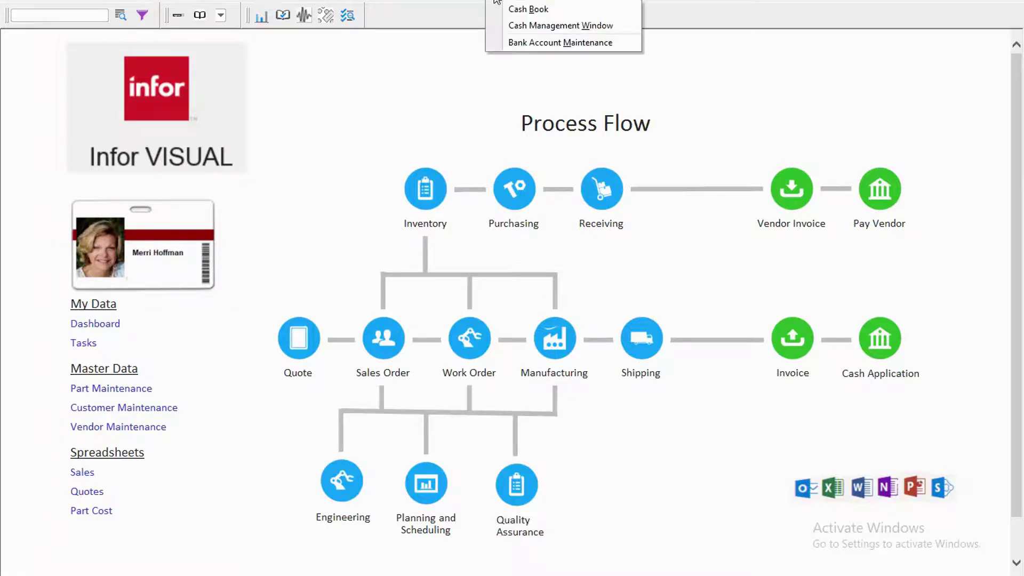
click(524, 26)
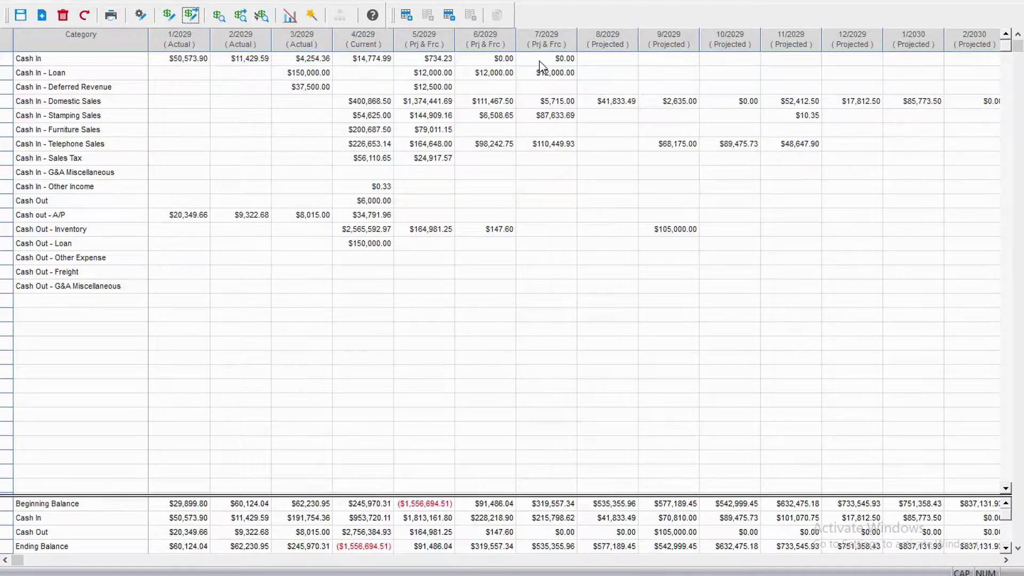
click(193, 17)
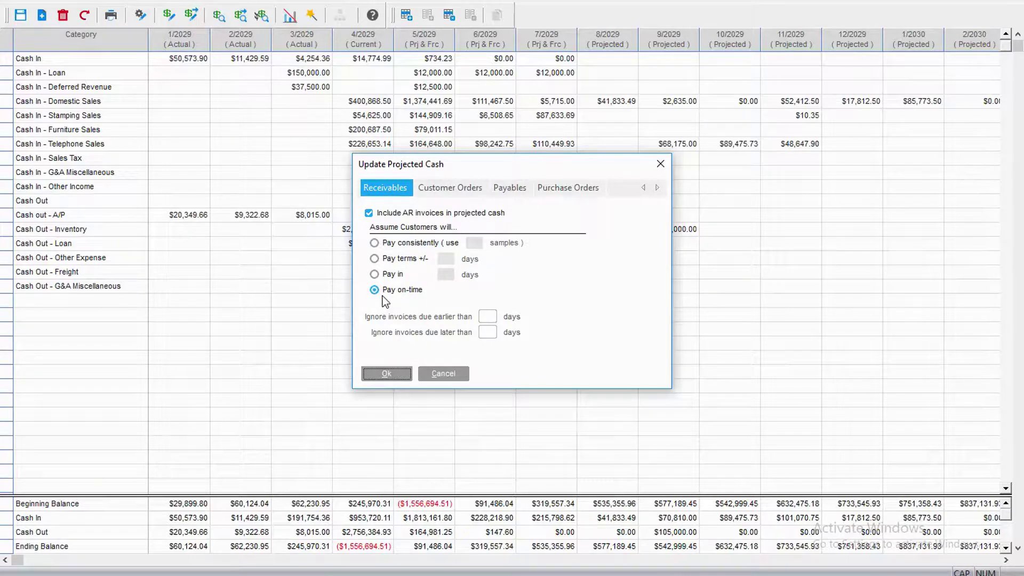
Set the receivables projection to assume customers pay consistently, using 10 samples
click(375, 246)
click(474, 243)
text(10)
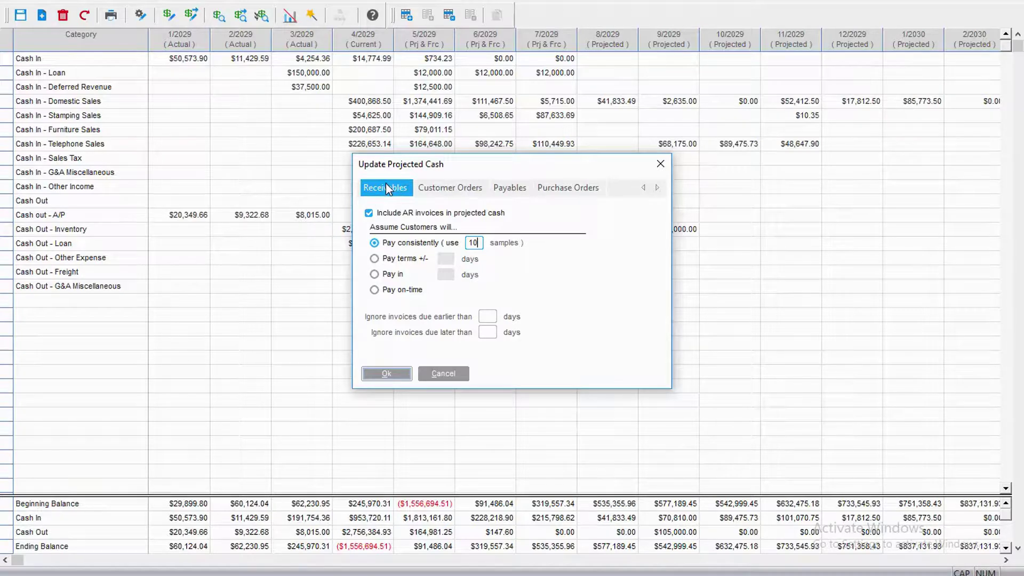
Try the Ship consistently assumption for projected customer orders and switch back to Ship on-time
click(448, 190)
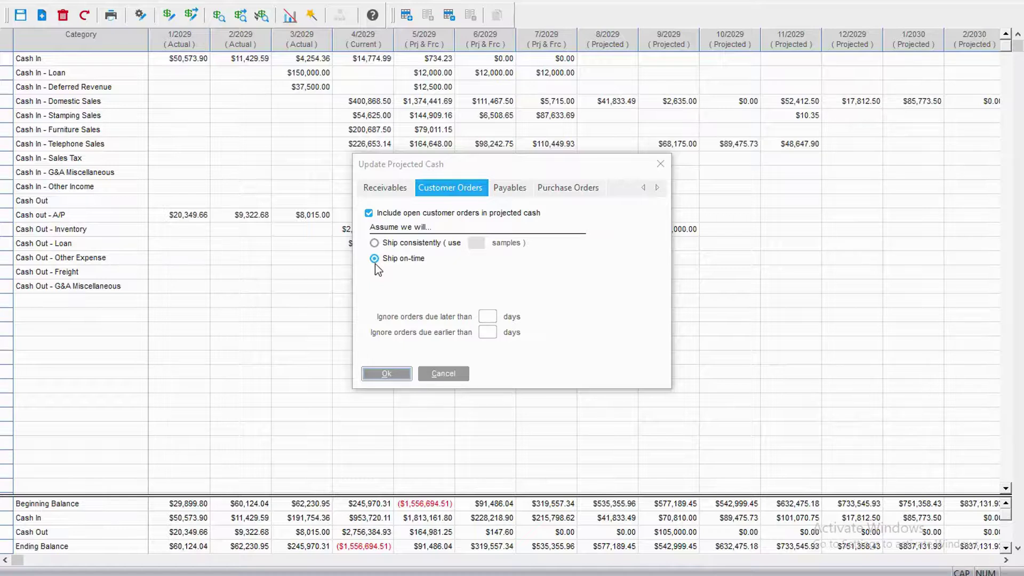
click(372, 244)
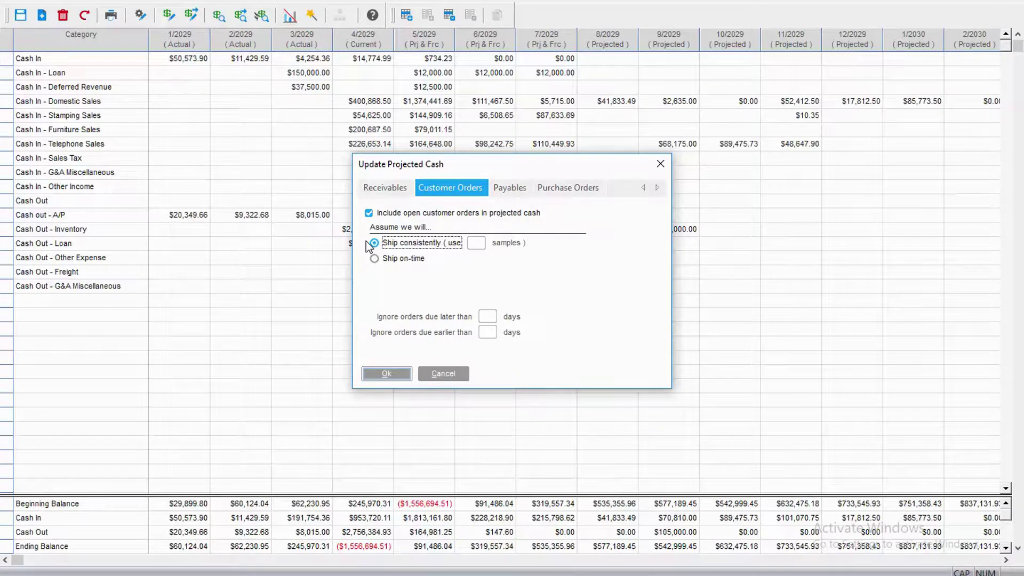
click(476, 243)
click(376, 260)
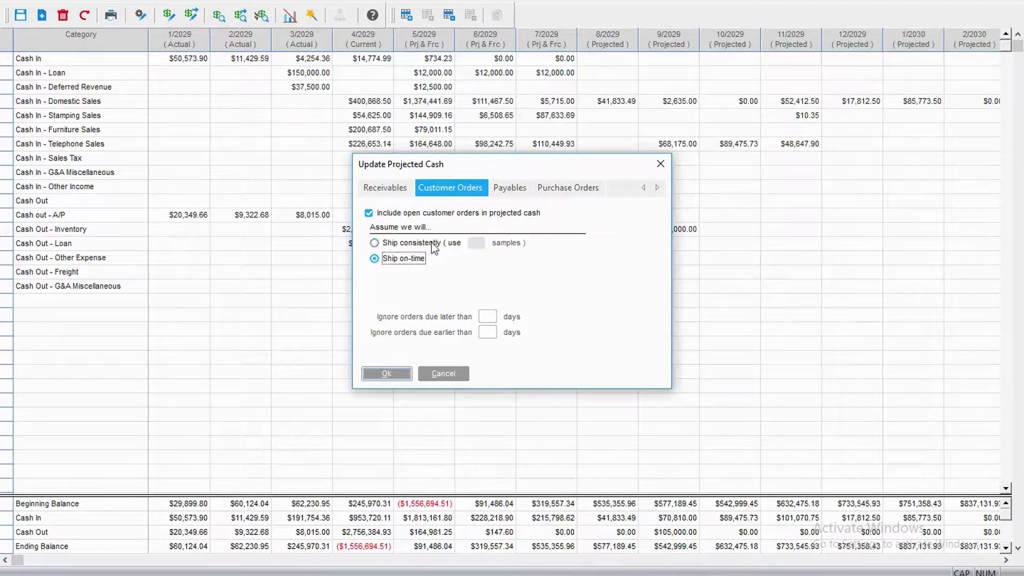
Try the Pay in days and Pay terms assumptions for payables and switch back to Pay on-time
click(505, 193)
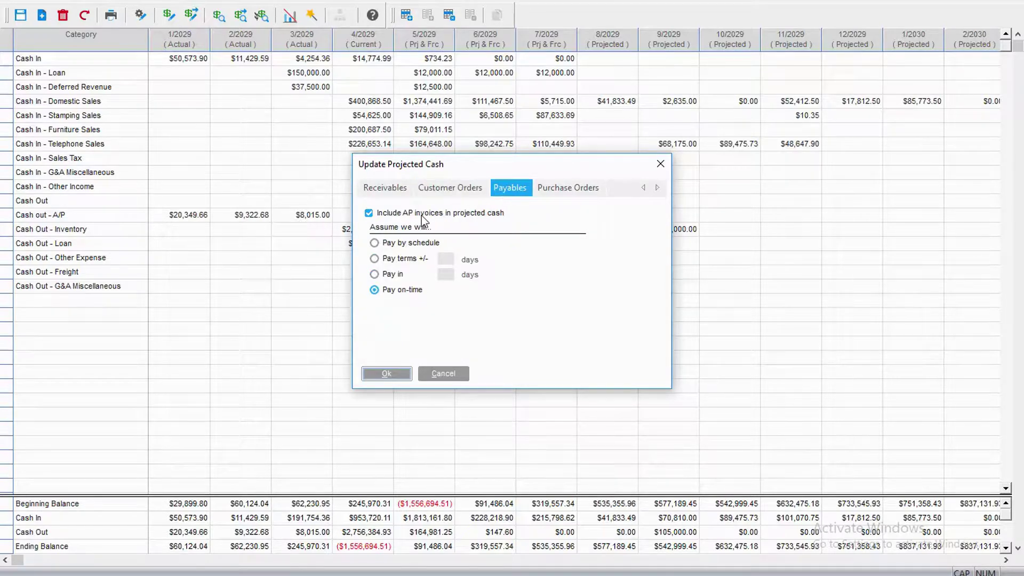
click(373, 275)
click(375, 258)
click(374, 290)
Try the Receive consistently assumption for projected purchase orders and cancel the projected cash update
click(575, 192)
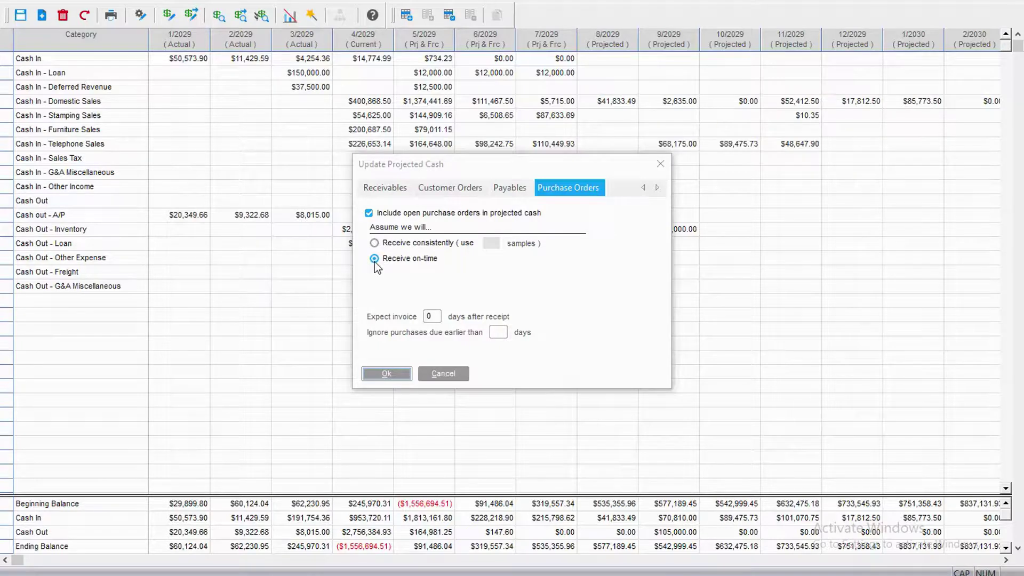
click(376, 245)
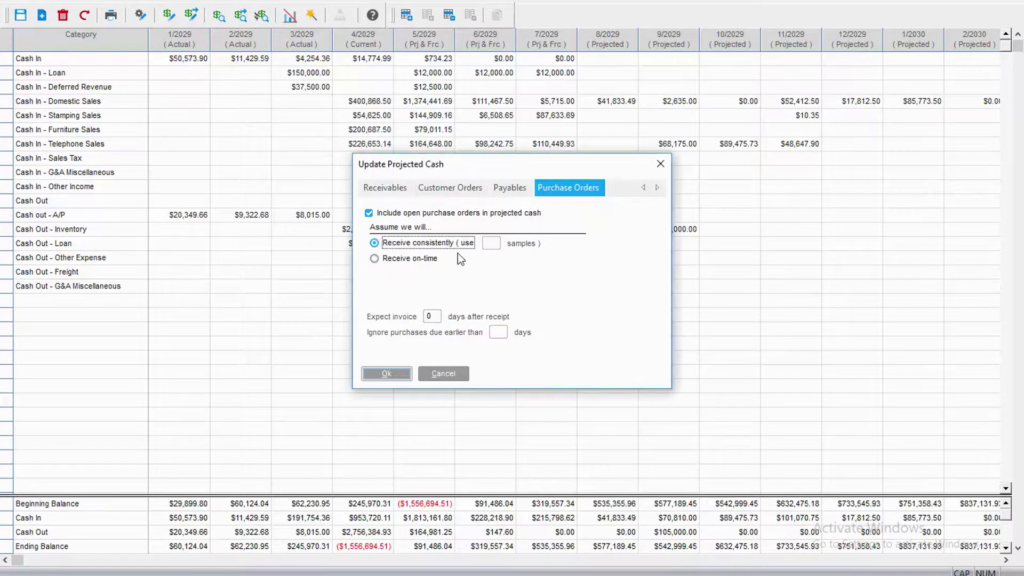
click(441, 374)
click(515, 299)
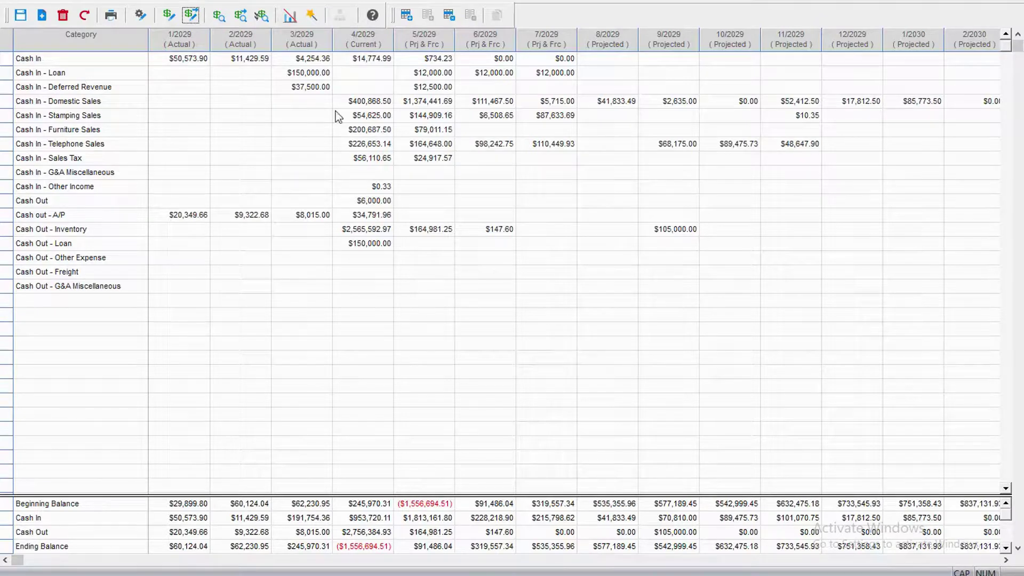
Examine the cash projection as a monthly bar graph, toggling between the graph and the table
click(291, 17)
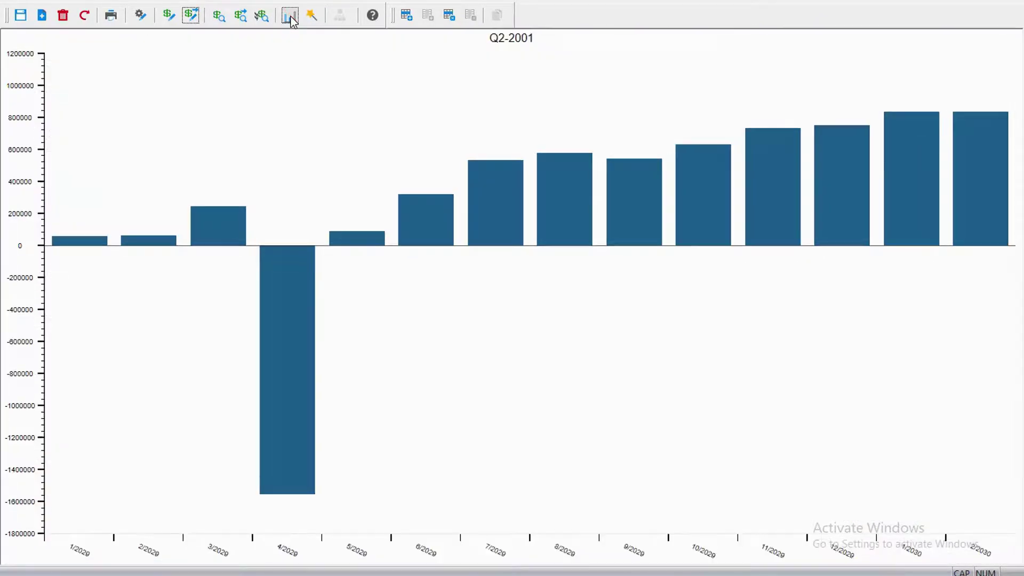
click(290, 17)
click(289, 16)
mouse_move(288, 347)
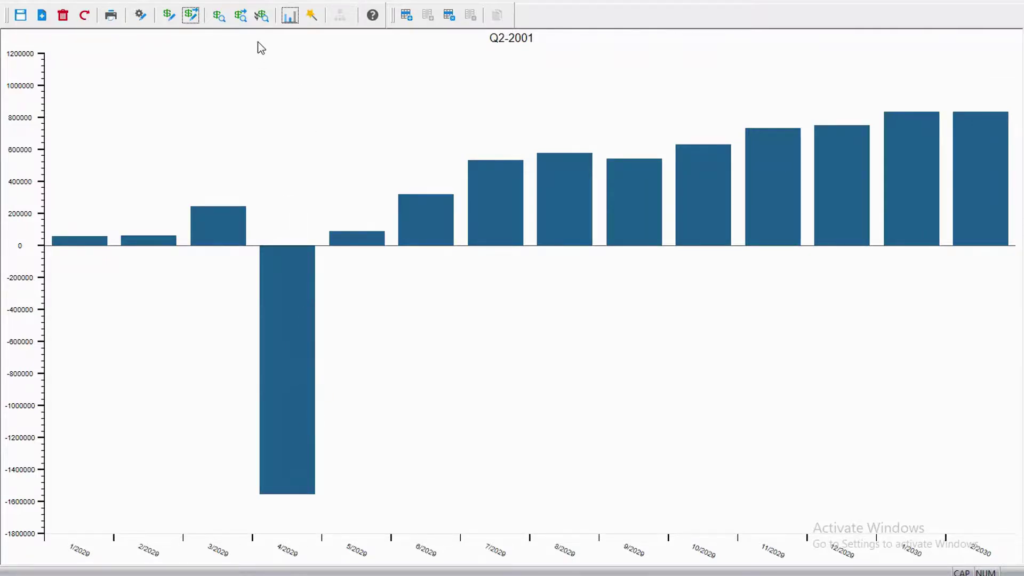
click(288, 17)
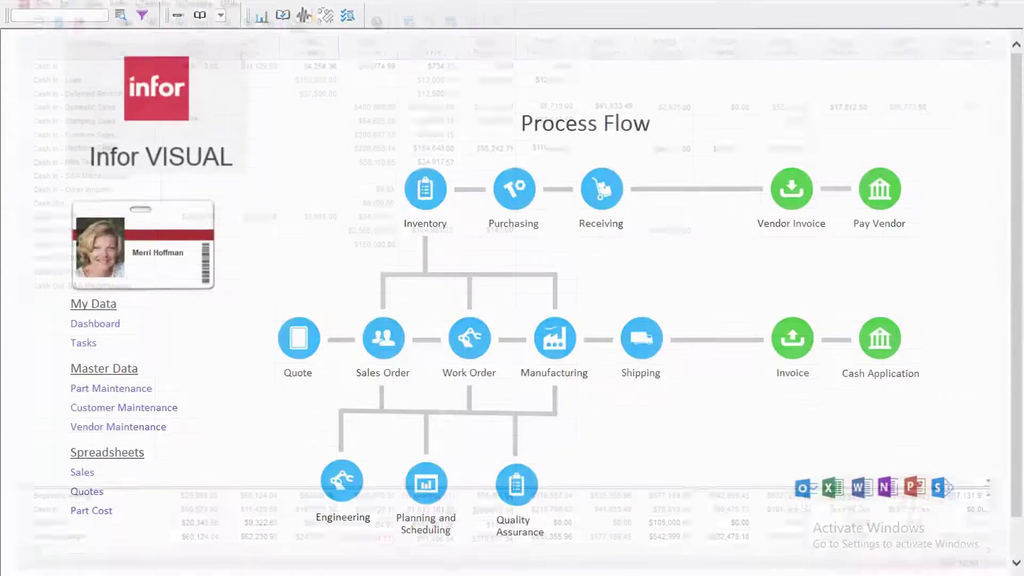
click(506, 3)
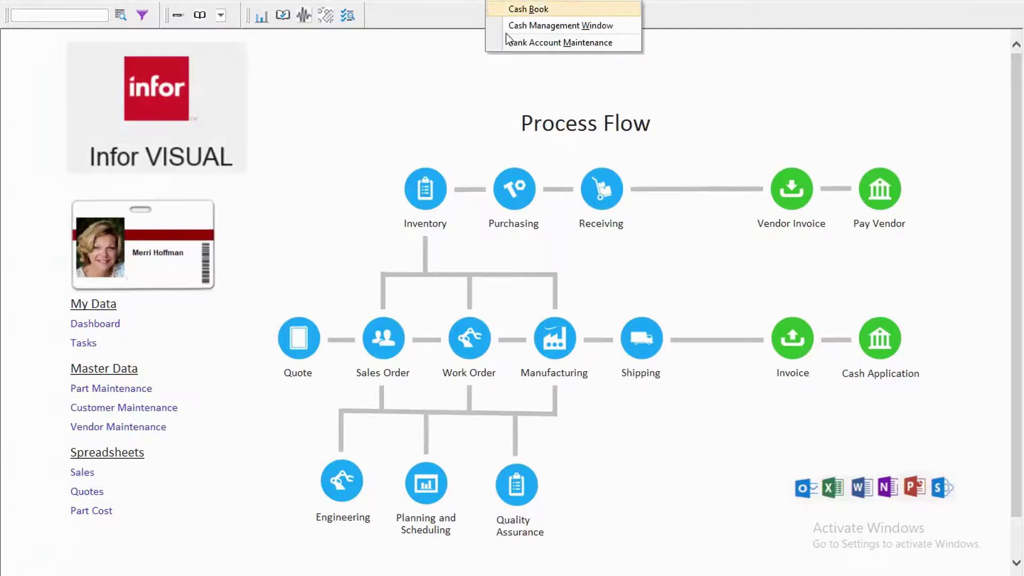
click(480, 75)
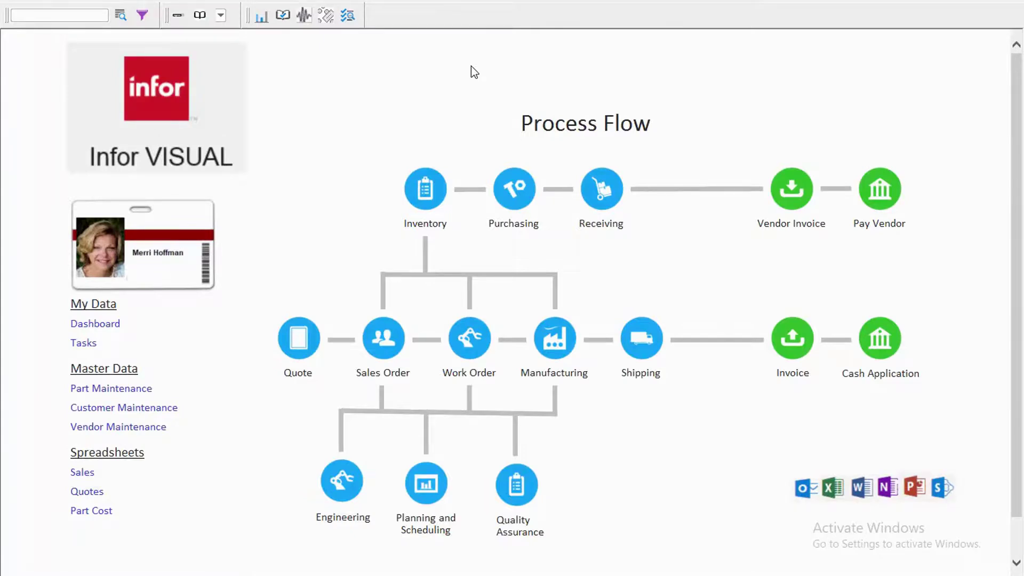
Open the Accounting Window and load the Total Inventory - Telephone account from the G/L account list
click(368, 2)
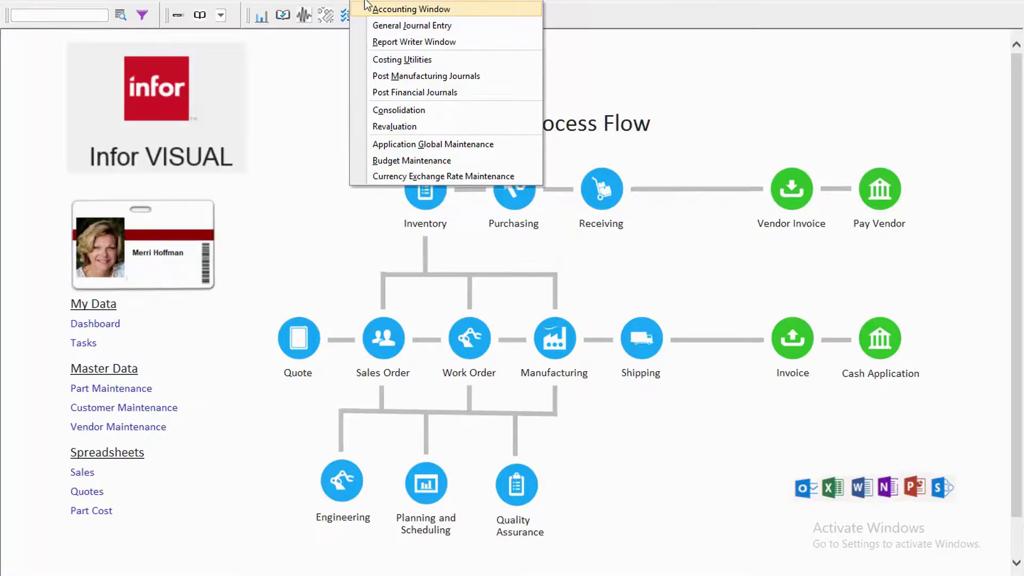
click(377, 11)
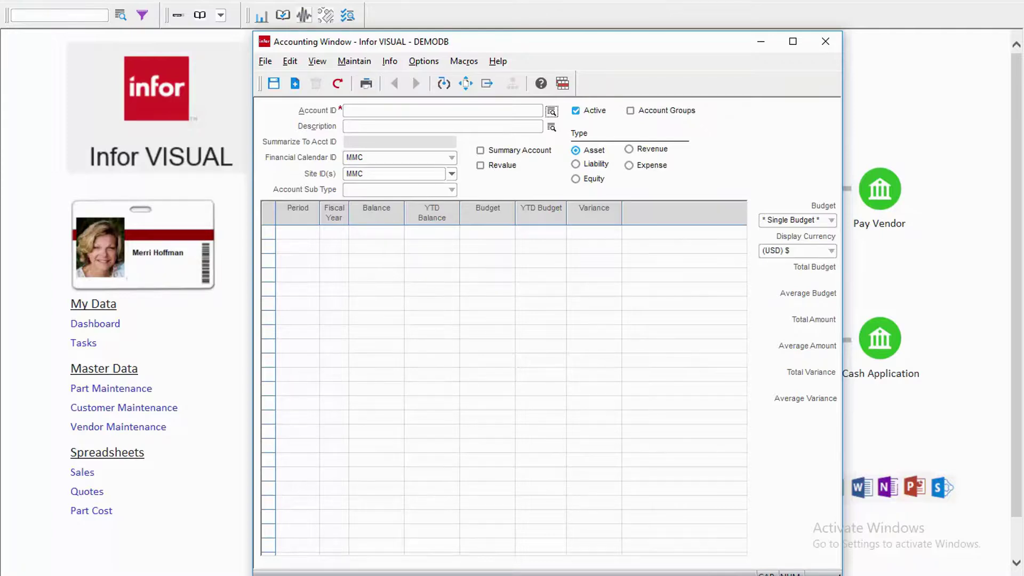
click(551, 112)
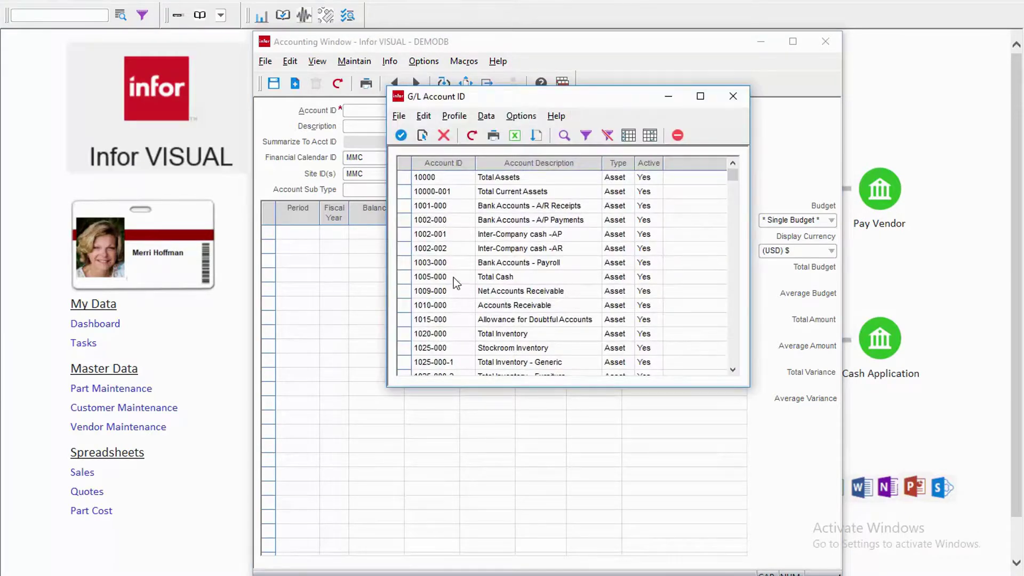
scroll(454, 279, down, 2)
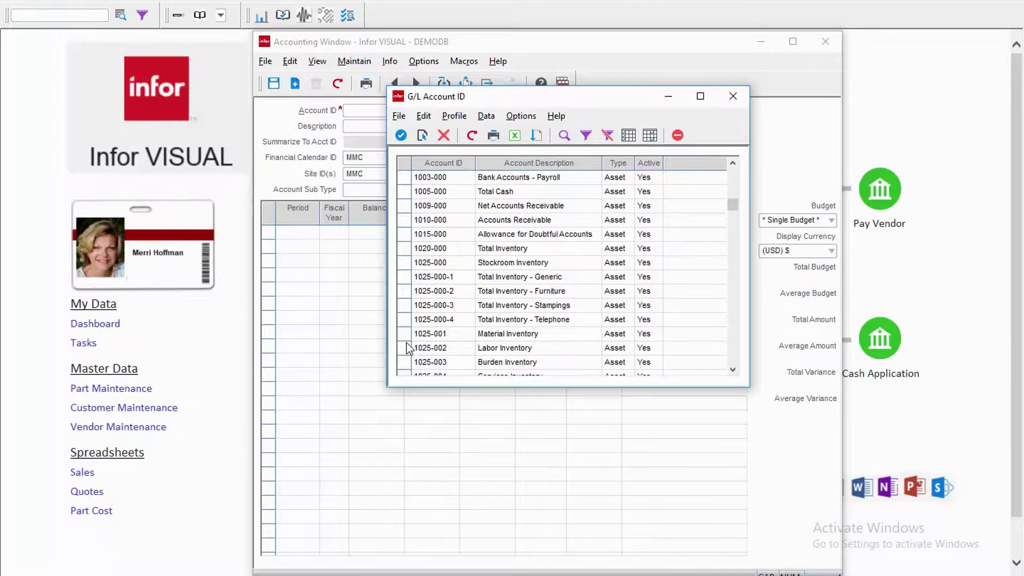
double_click(443, 321)
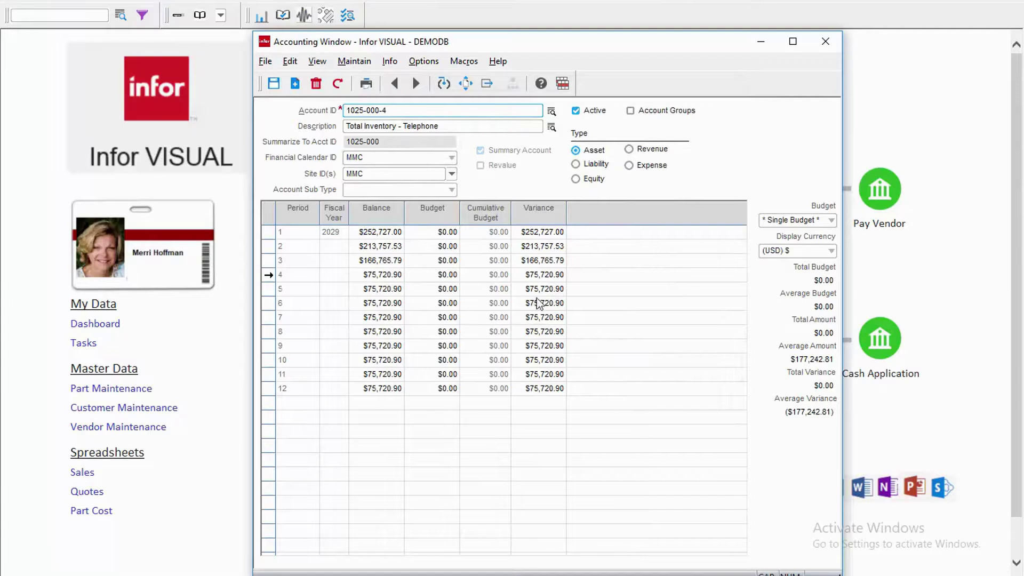